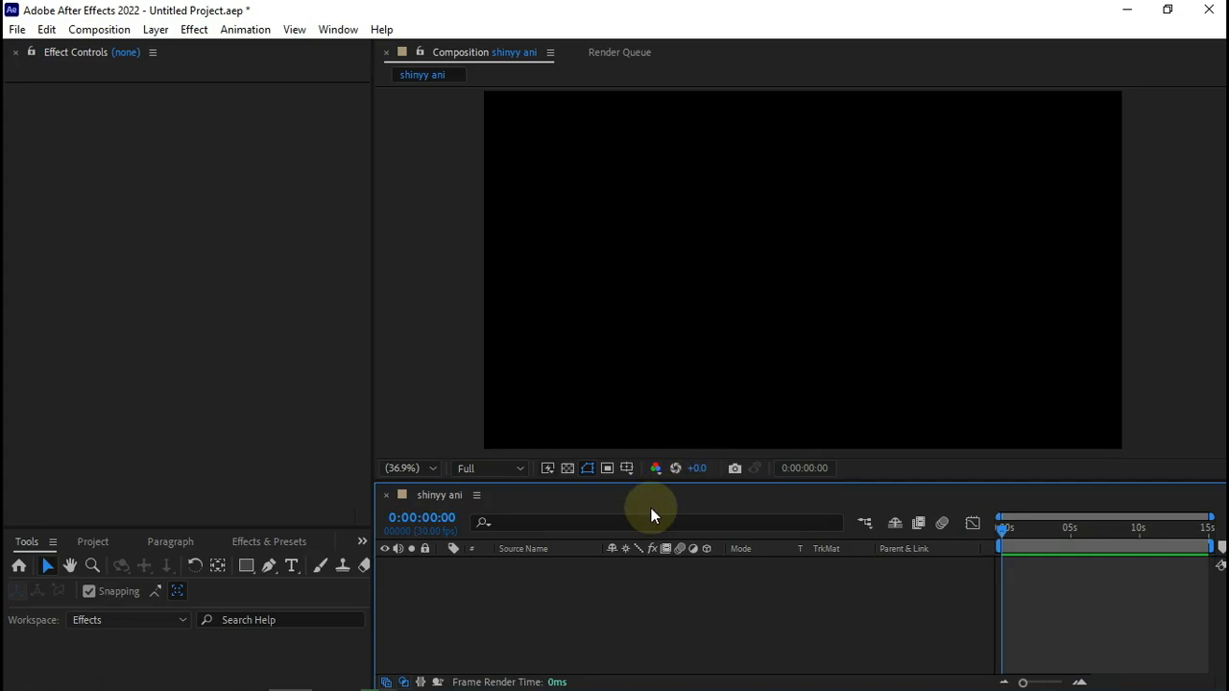
- Create a black solid layer at the composition's 1920 x 1080 px size
right_click(564, 594)
mouse_move(727, 383)
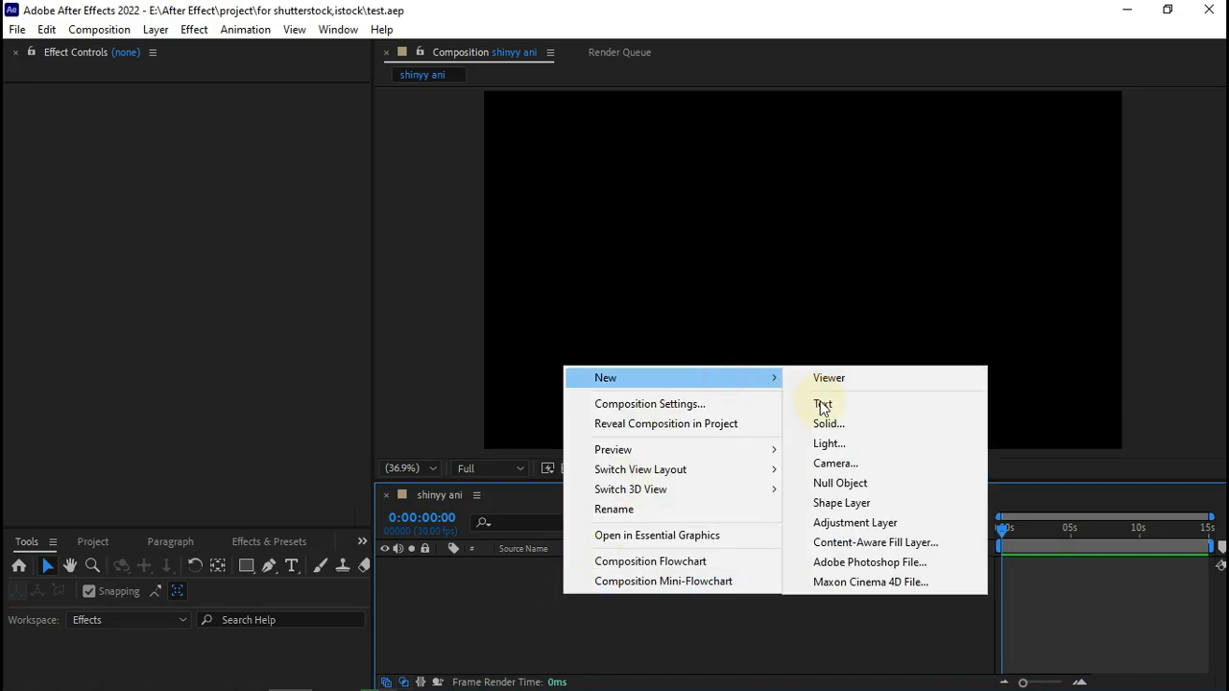
click(827, 425)
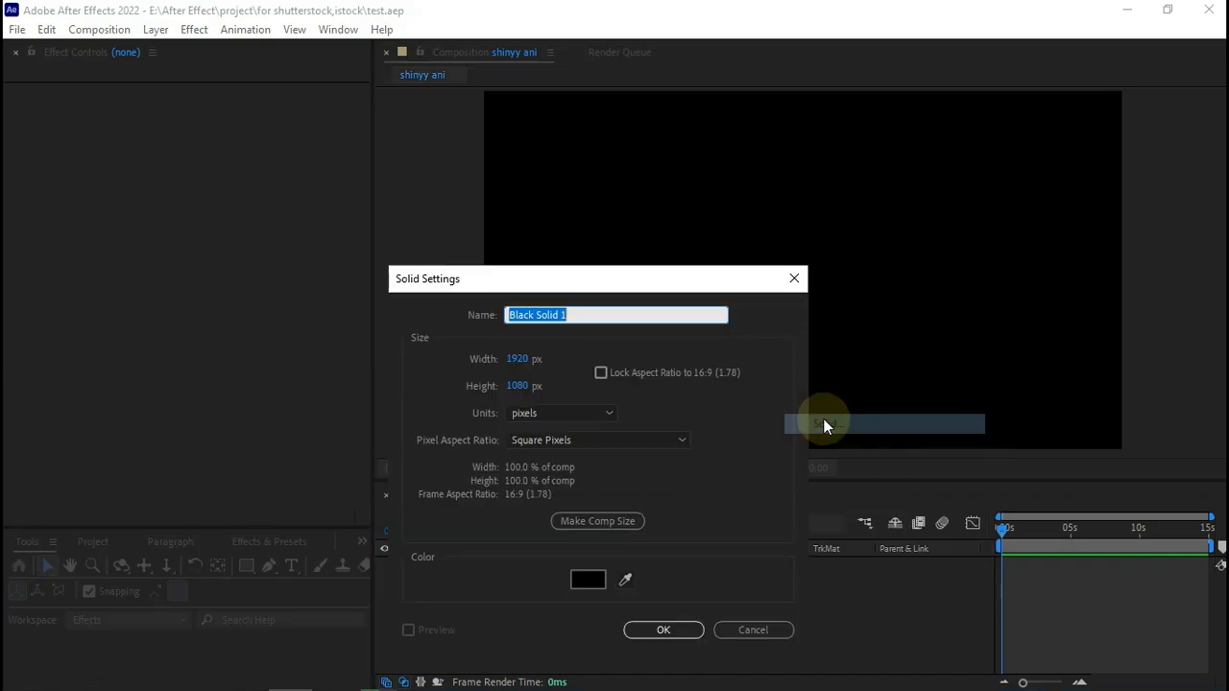
click(665, 630)
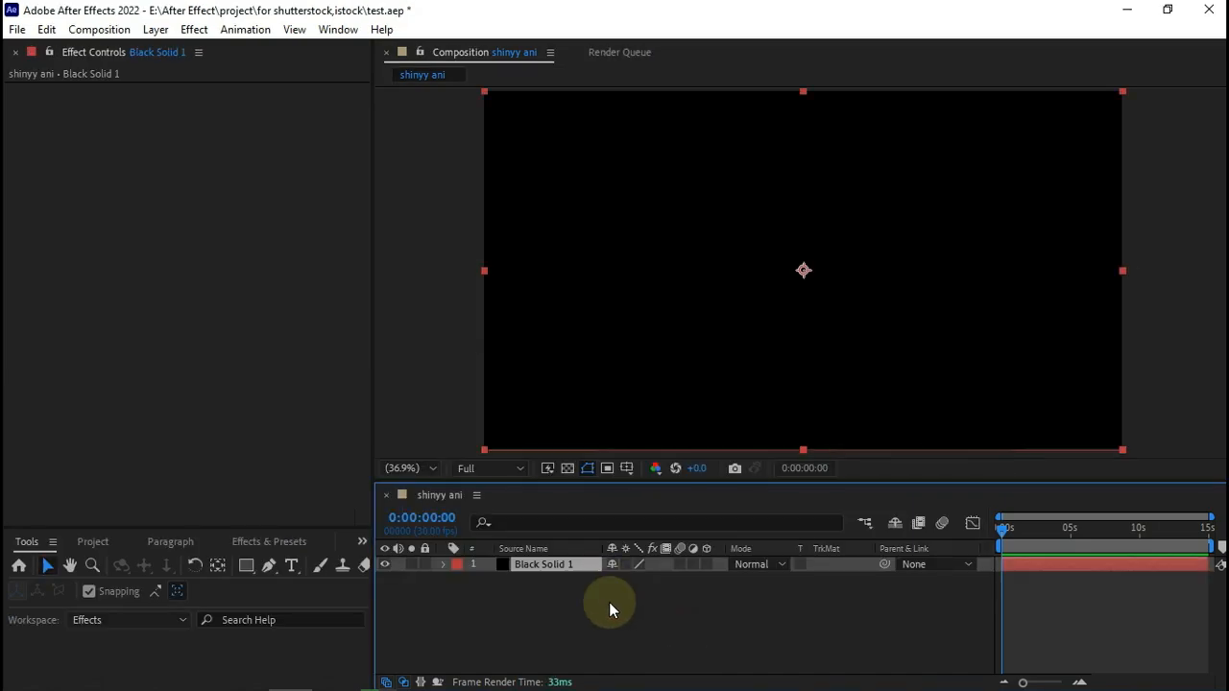
- Find the Cell Pattern effect and apply it to the black solid
click(248, 539)
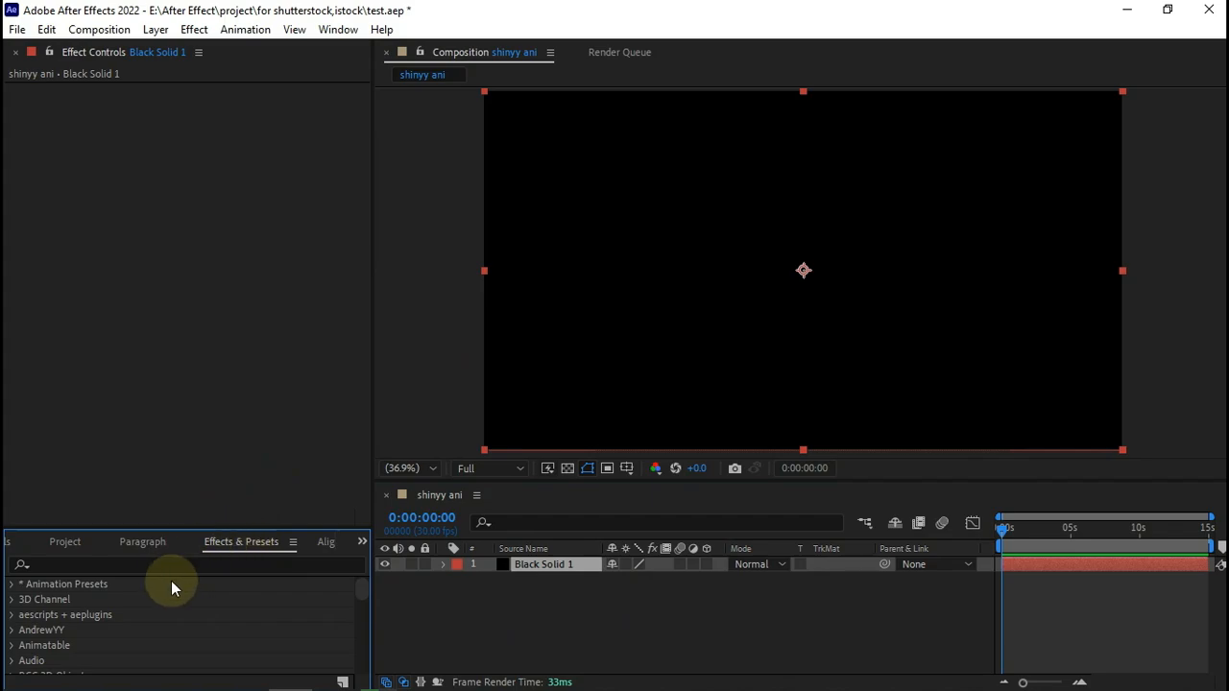
click(170, 563)
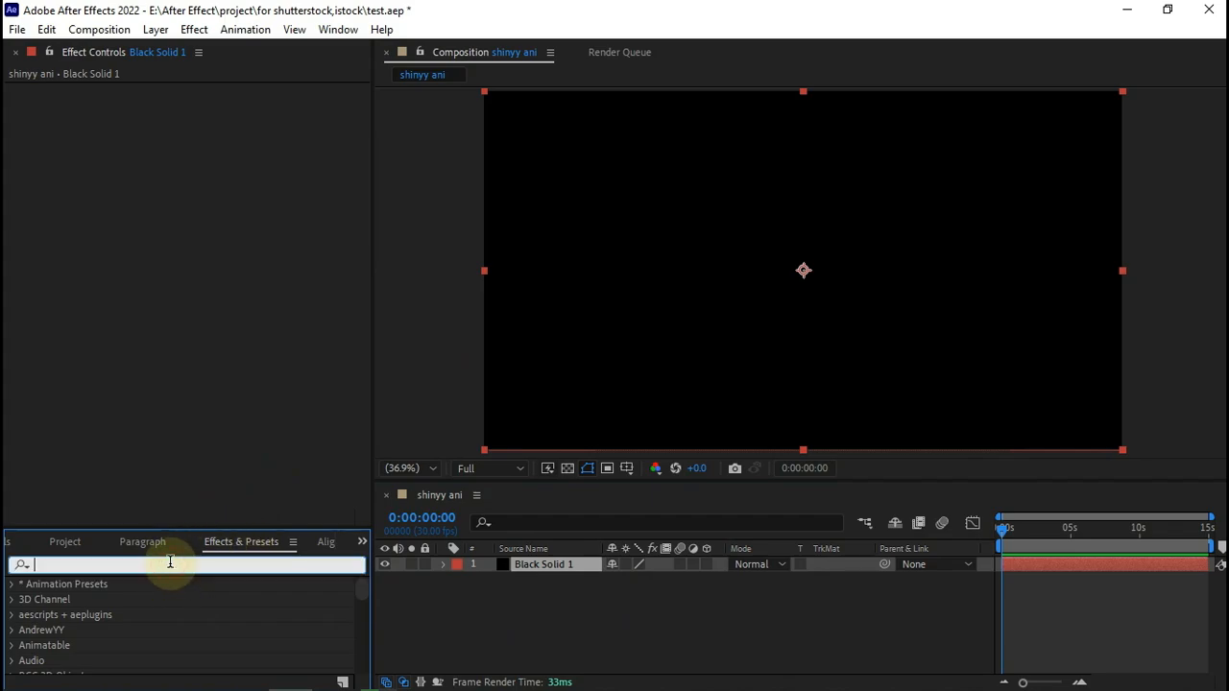
text(c)
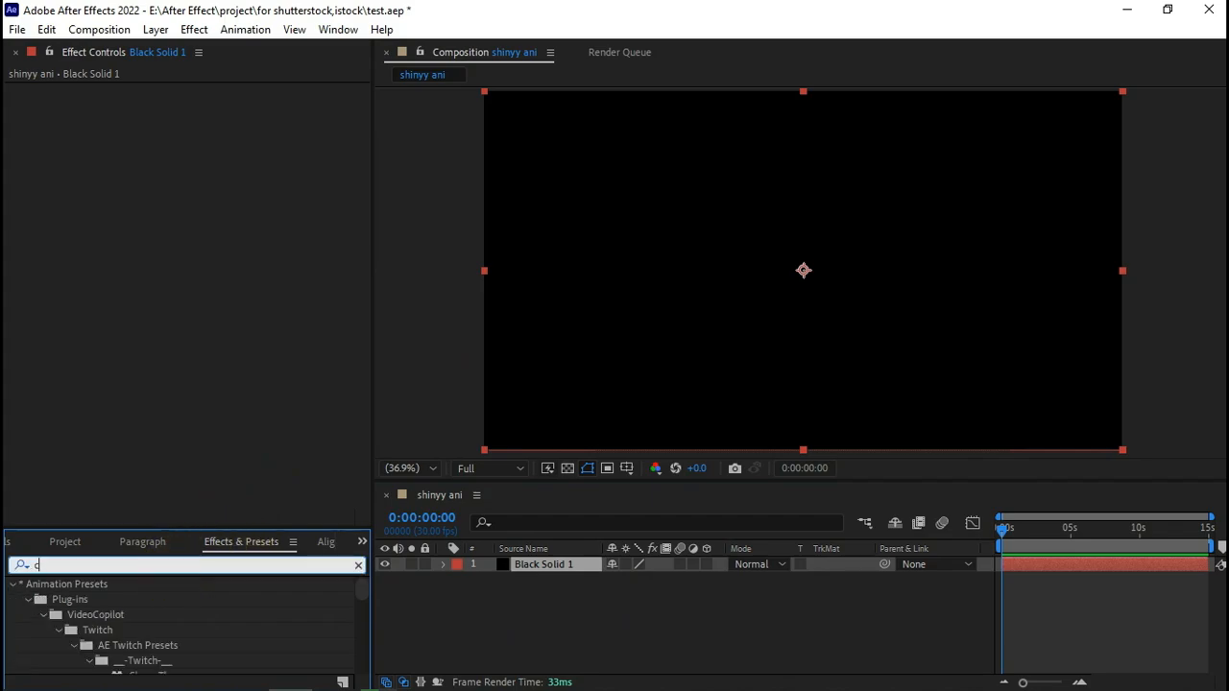
text(ell pa)
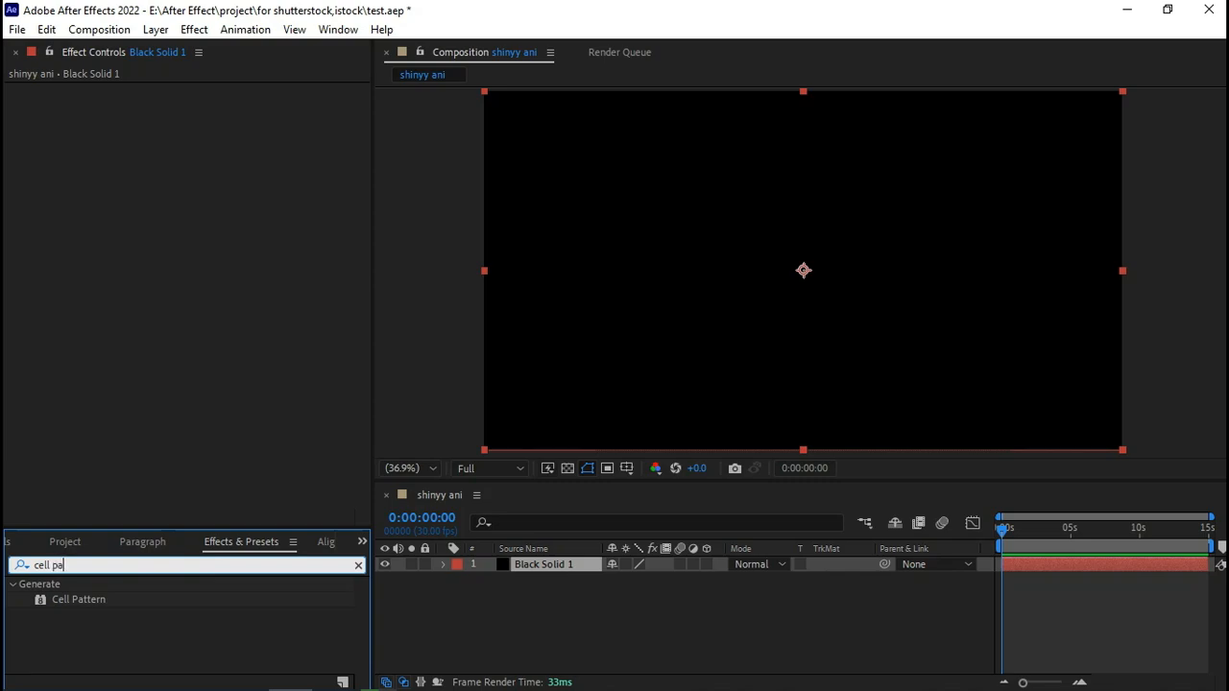
drag(77, 599, 562, 568)
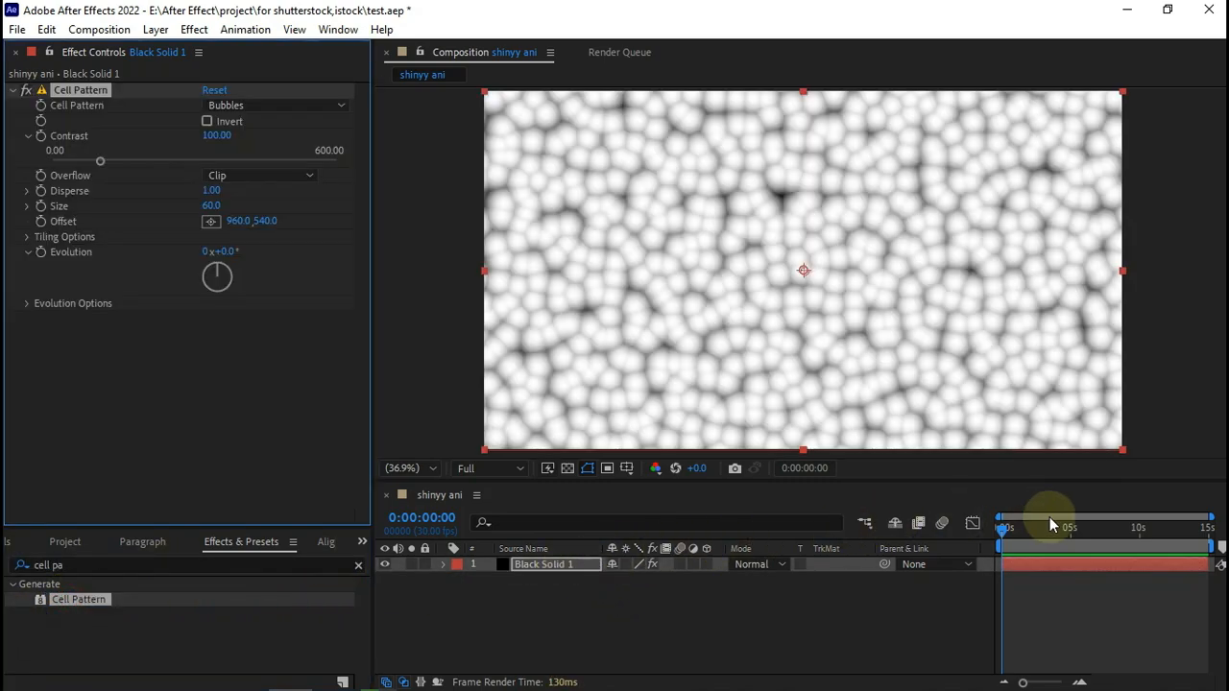
- Try the Crystallize and Plates types for the cell pattern
click(245, 107)
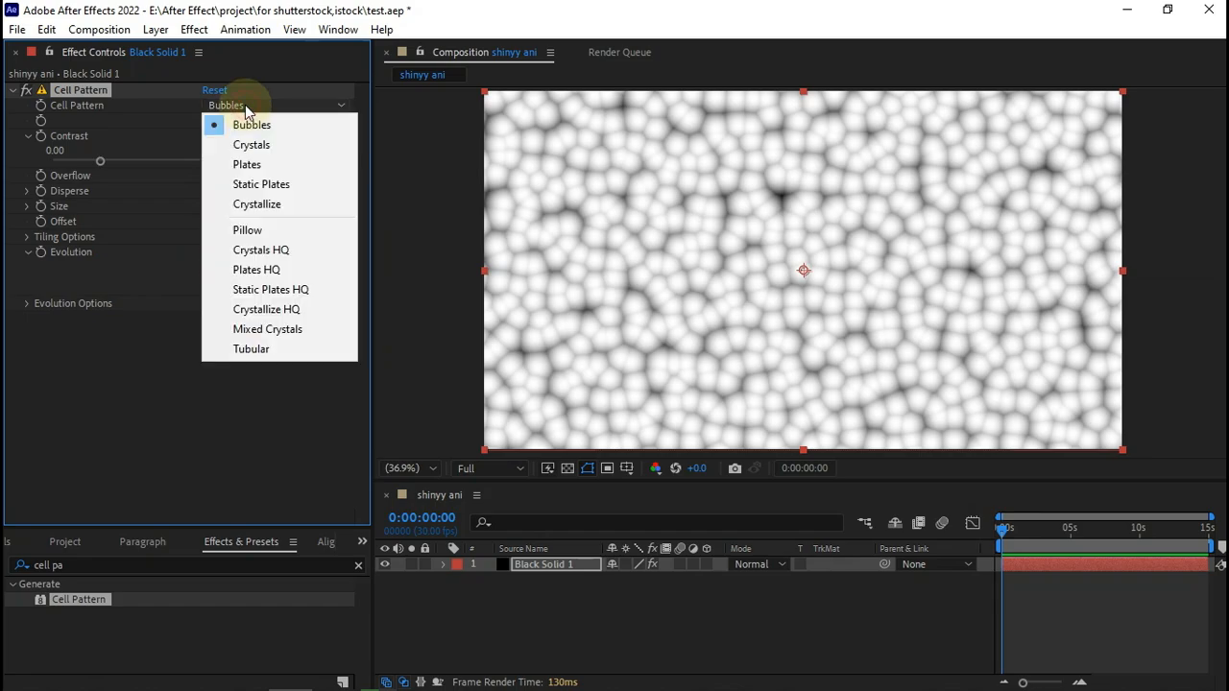
click(260, 206)
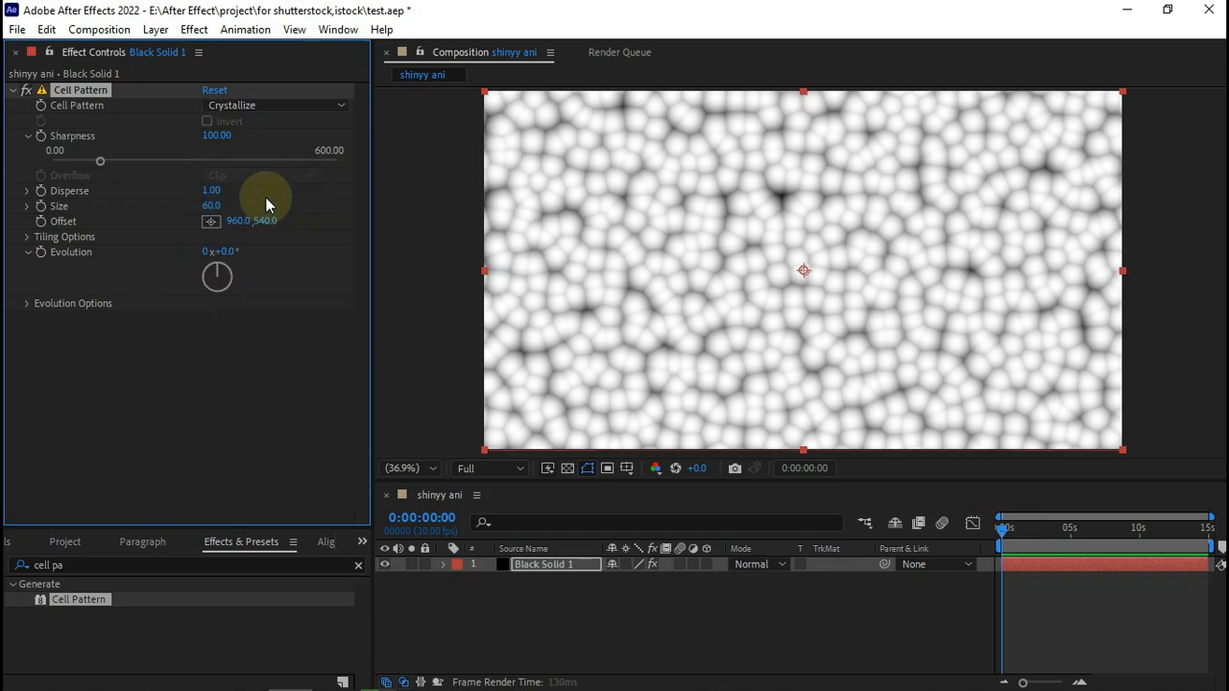
click(253, 106)
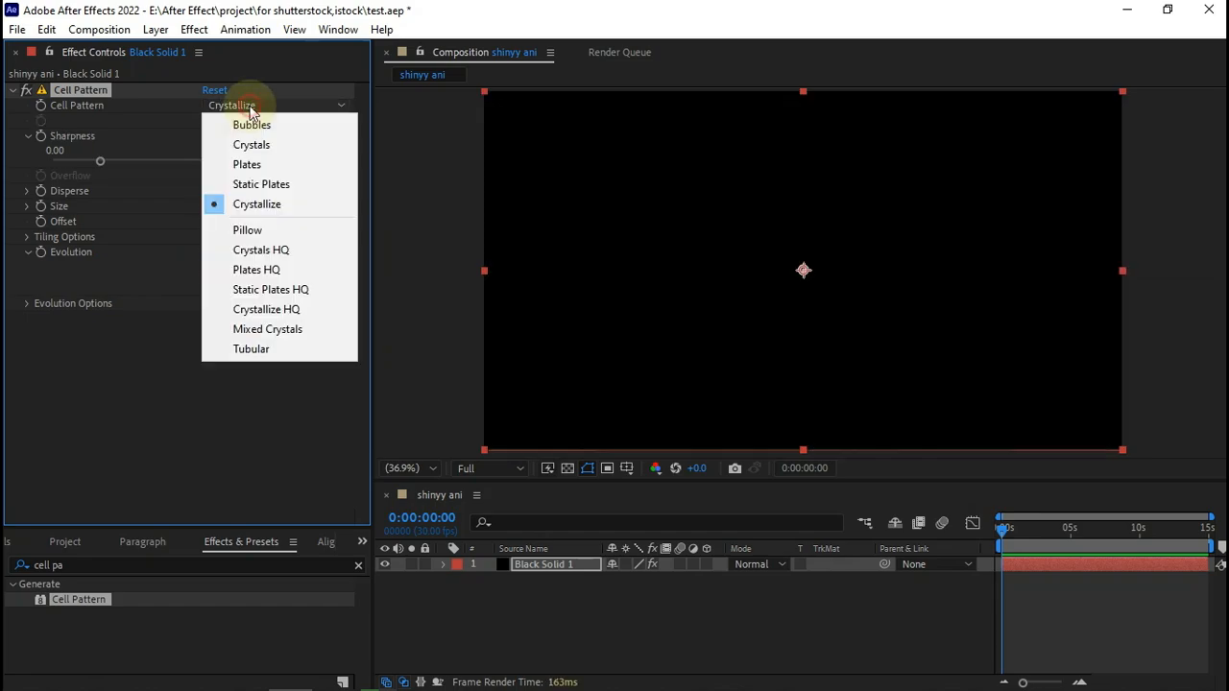
click(259, 161)
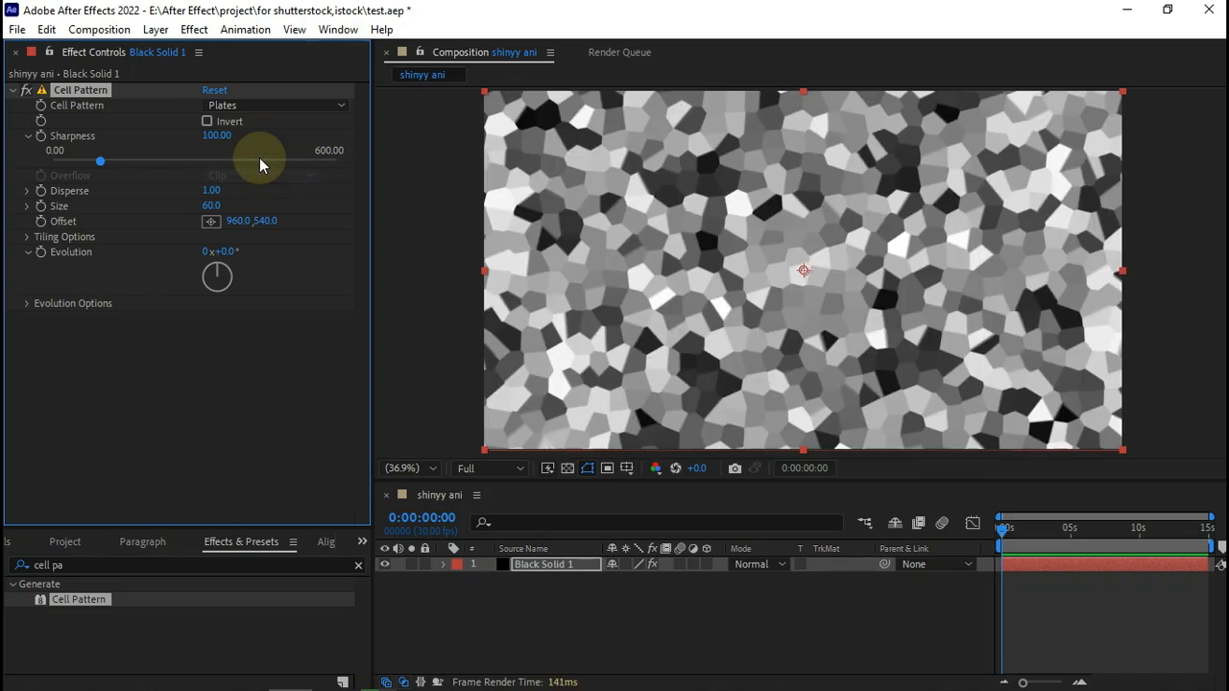
- Set the cell pattern type to Pillow and invert it
click(258, 104)
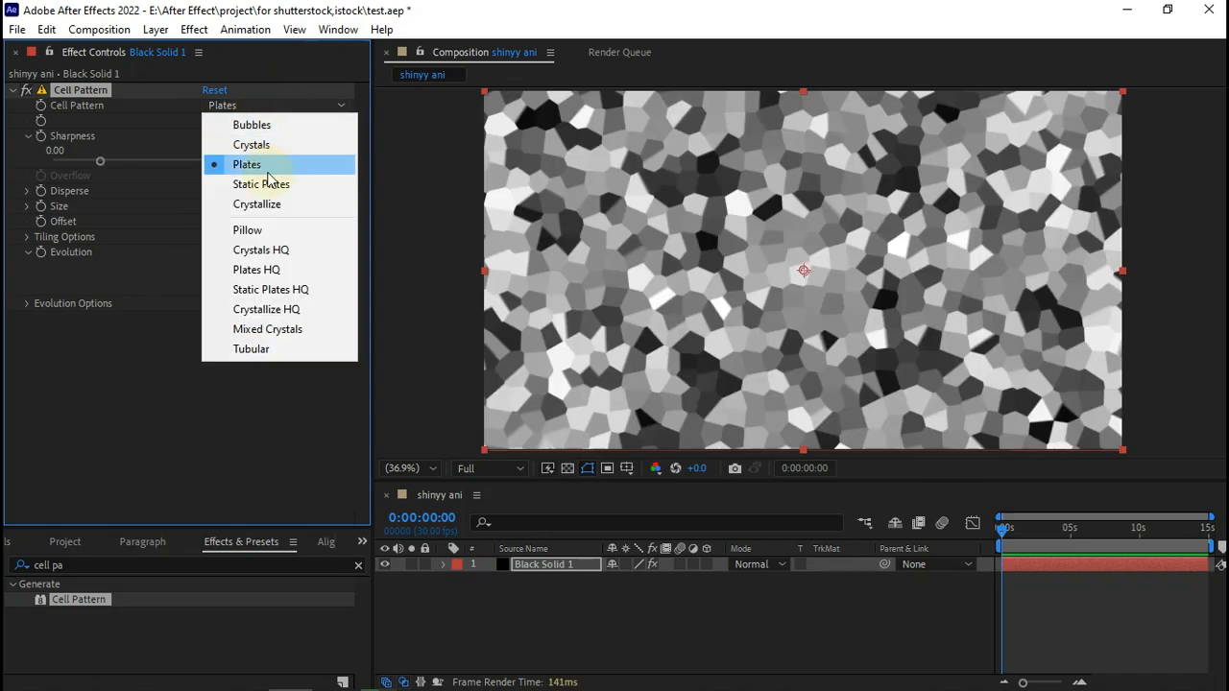
click(302, 233)
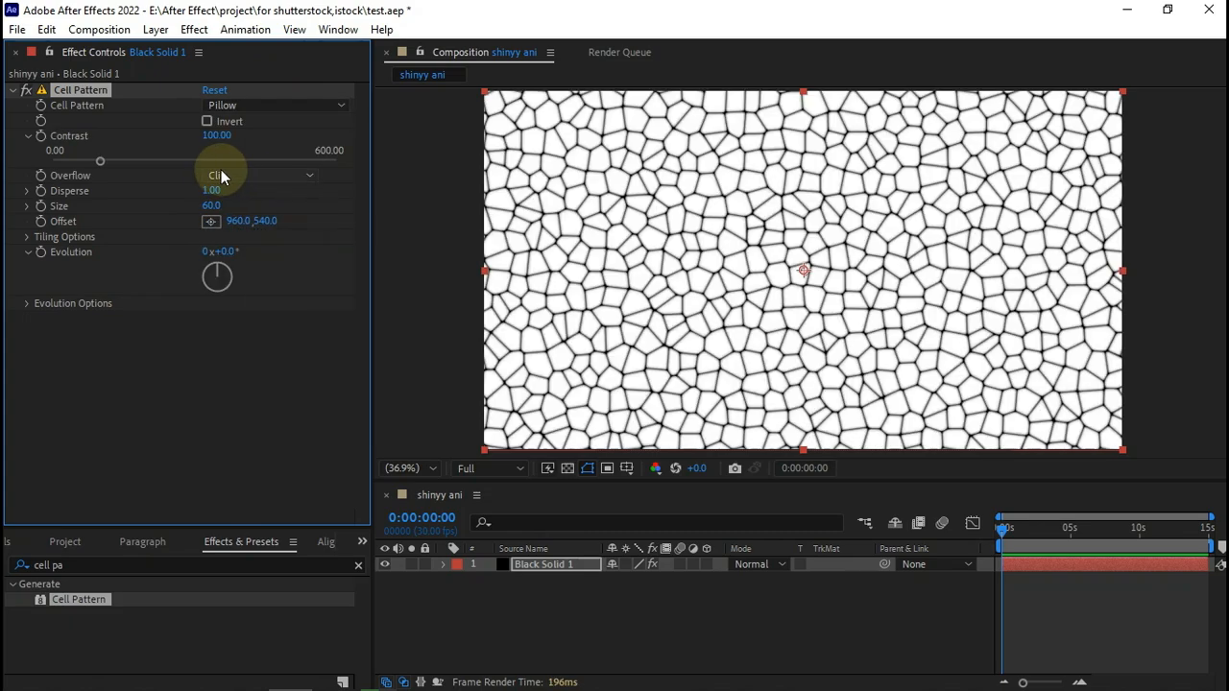
click(207, 122)
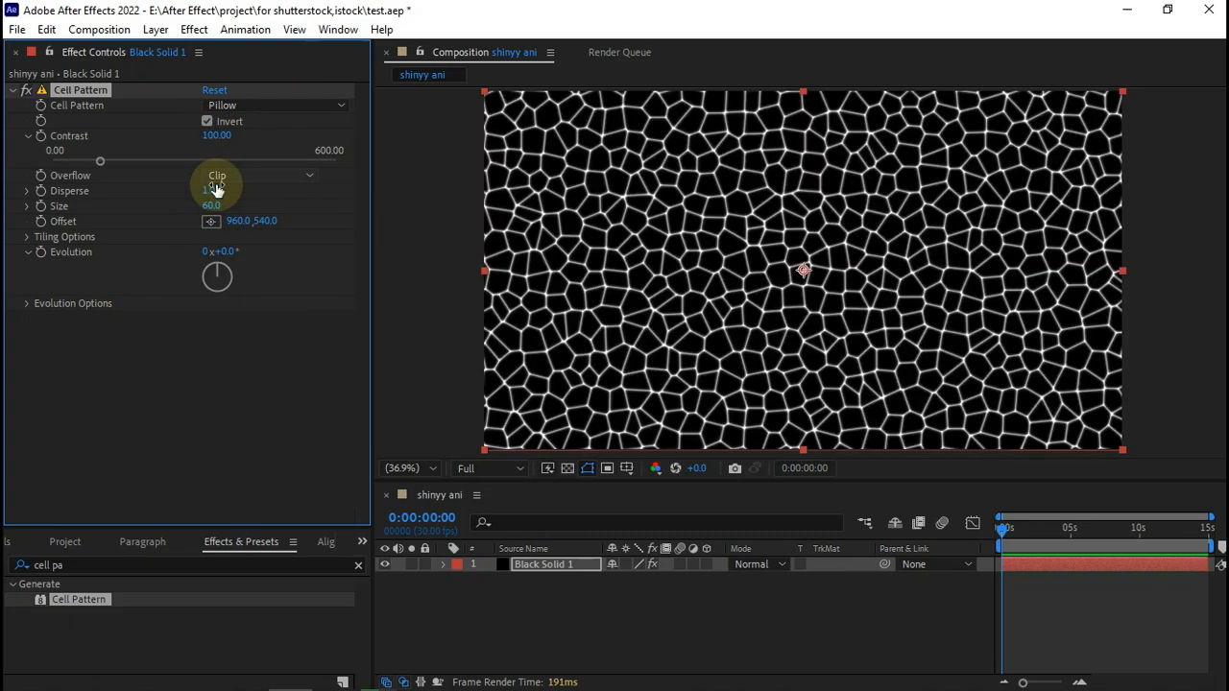
- Try a disperse value of 1.2 on the cell pattern
click(212, 190)
text(1.2)
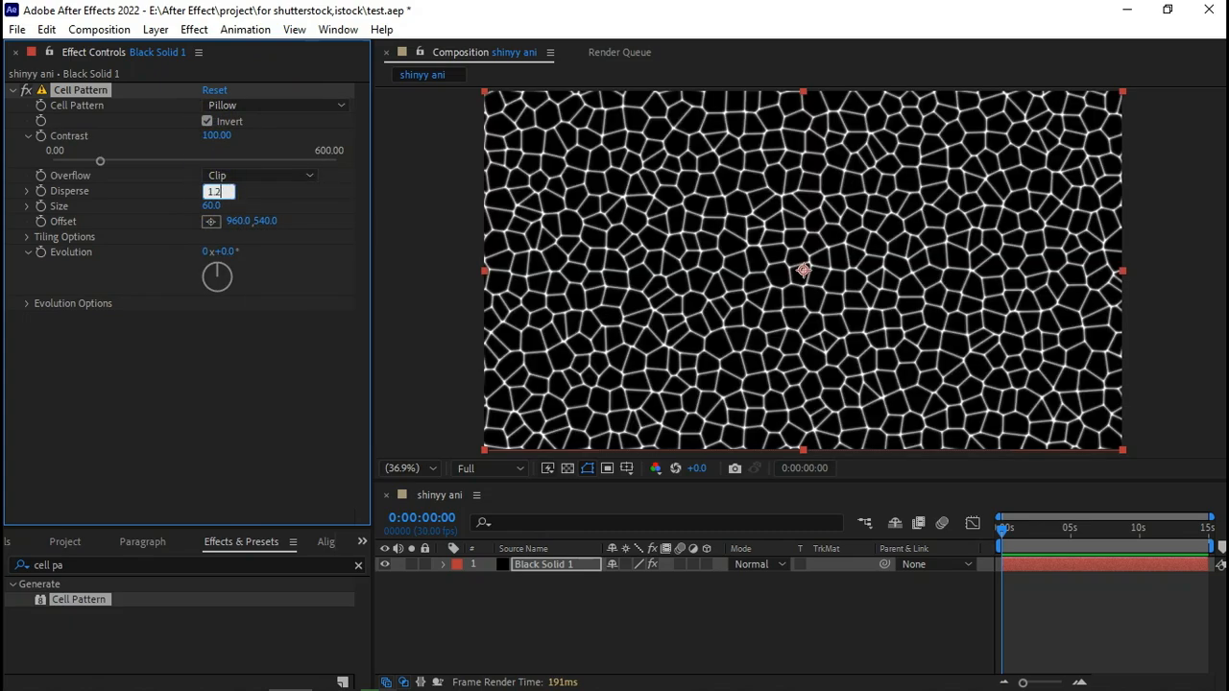
click(215, 201)
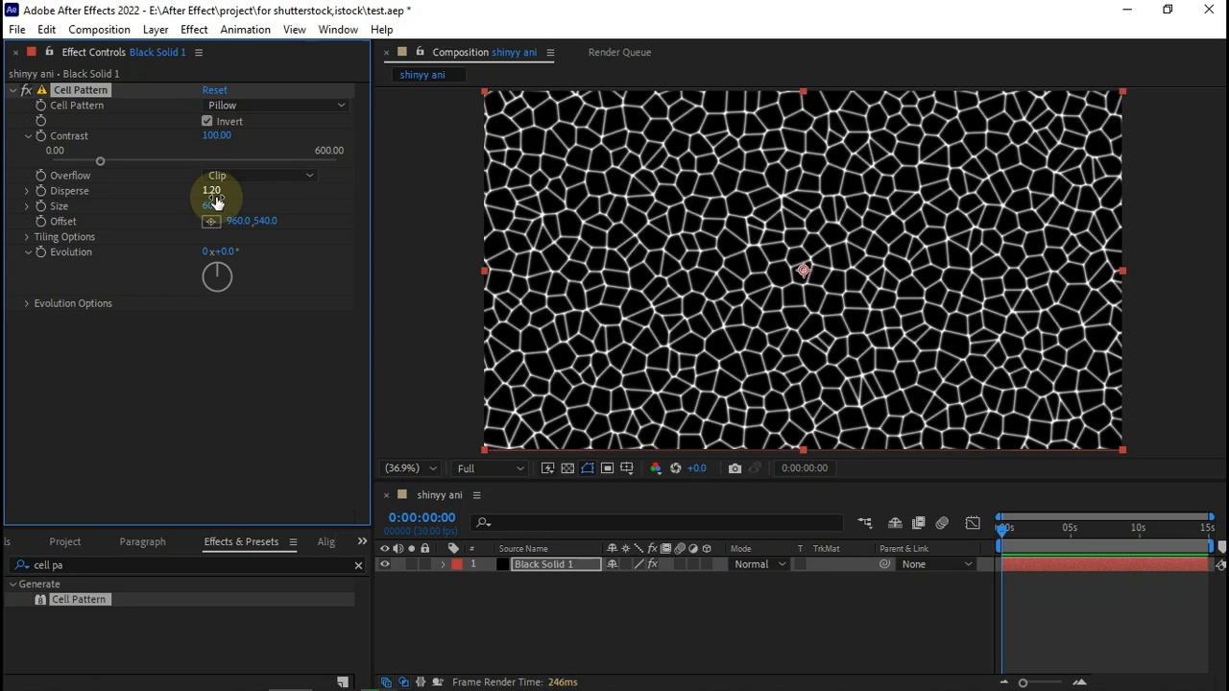
- Set the cell pattern's disperse to 1.5 and its size to 30
click(211, 190)
text(1.5)
key(Tab)
text(30)
key(Return)
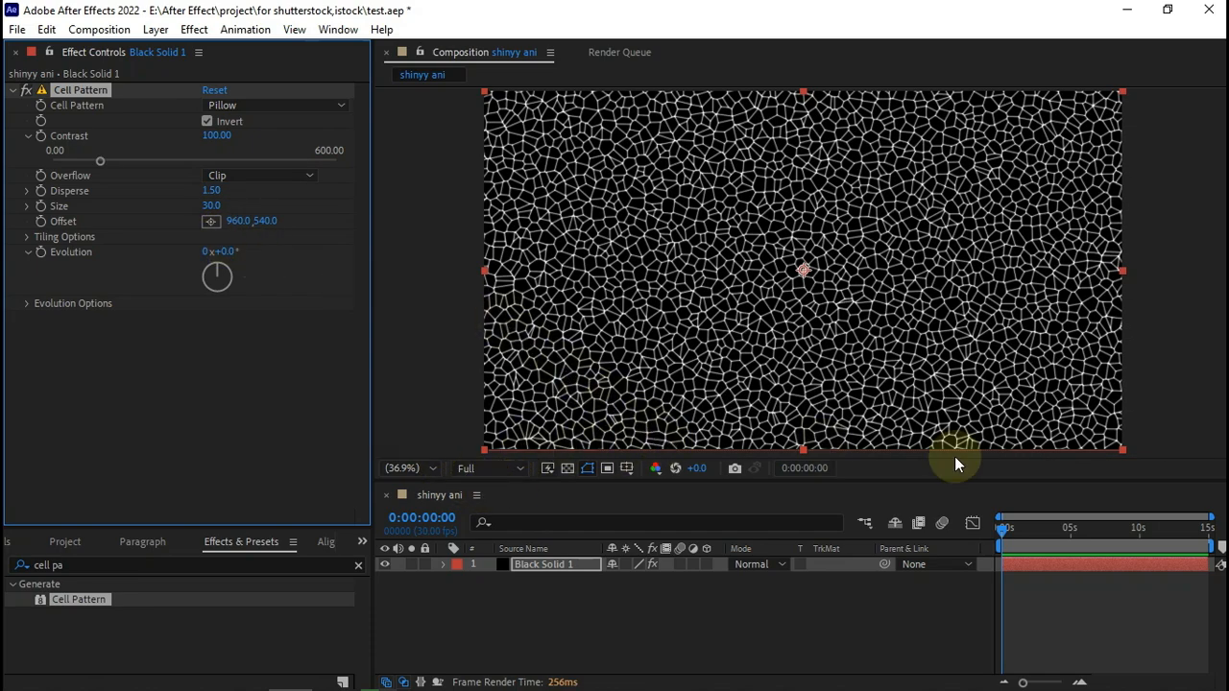
- Animate the cell pattern's Evolution with the expression time*90 and save the project
alt+click(41, 252)
text(time)
key(Return)
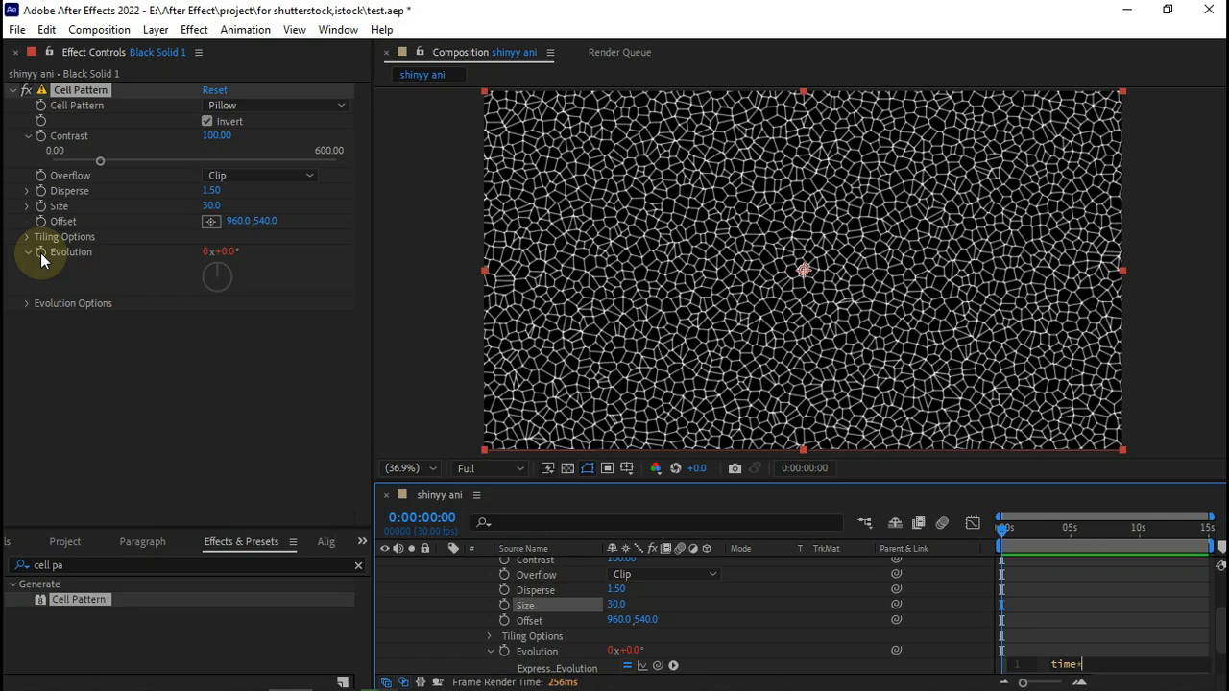
text(*)
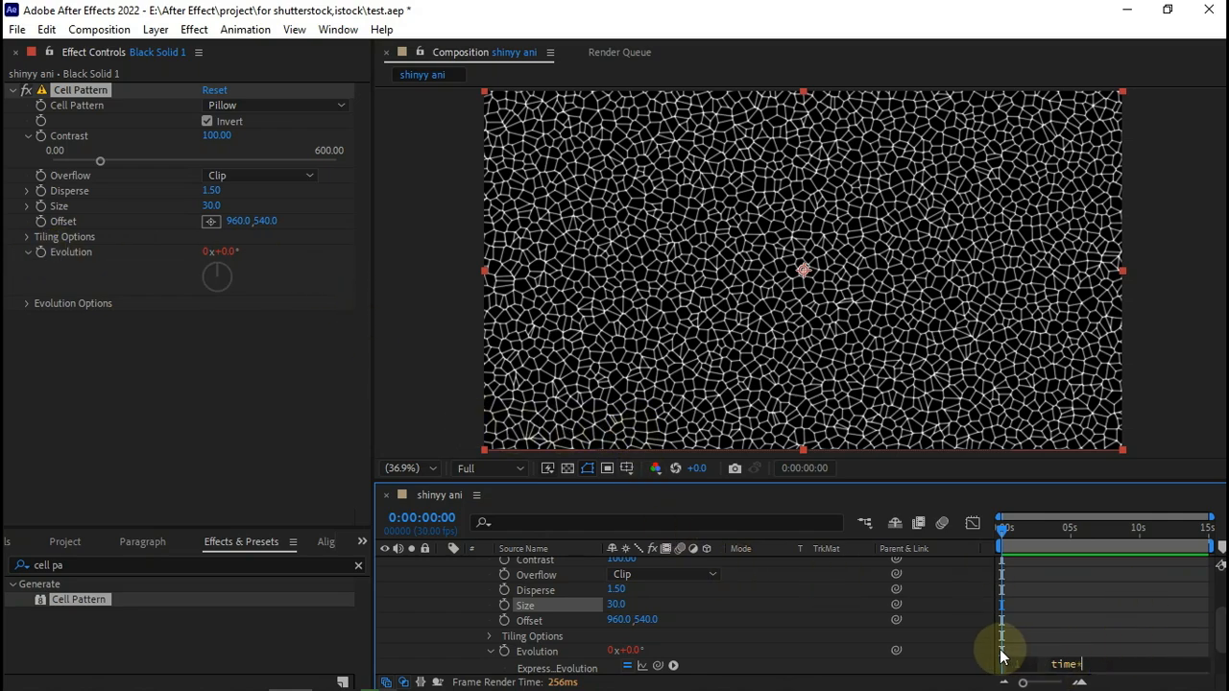
text(90)
click(995, 666)
key(ctrl+s)
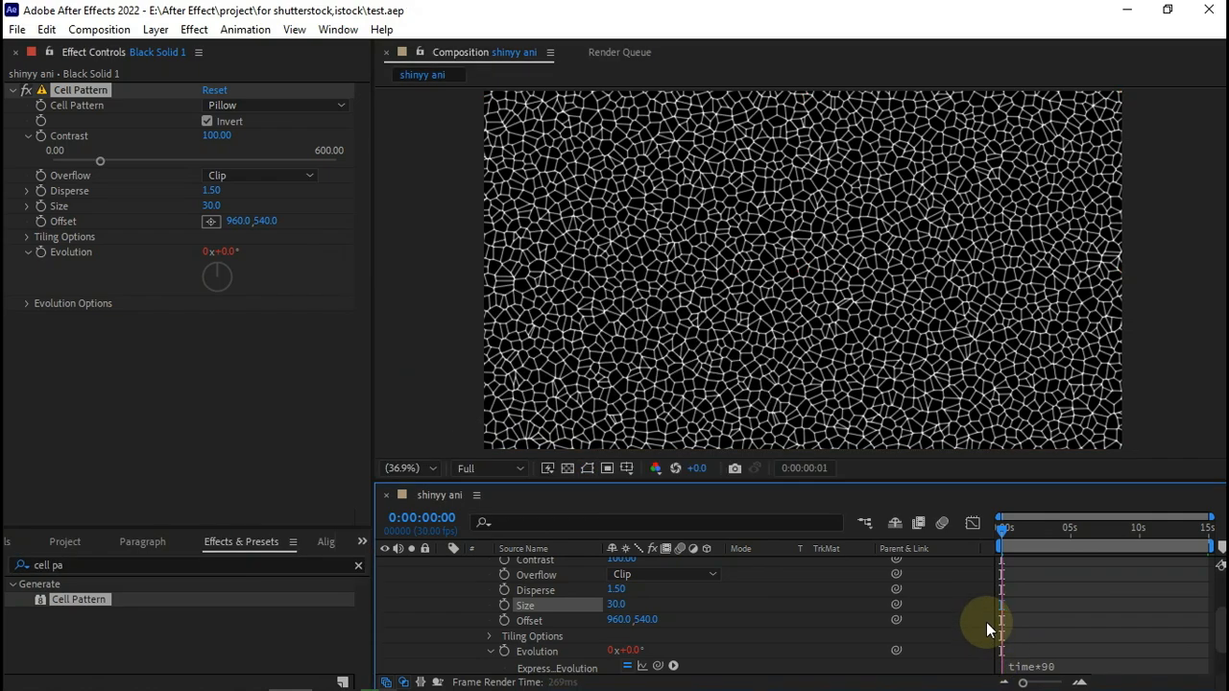
- Move the current time to about 0:00:03:12 and collapse the solid layer's properties in the timeline
click(986, 622)
click(1049, 532)
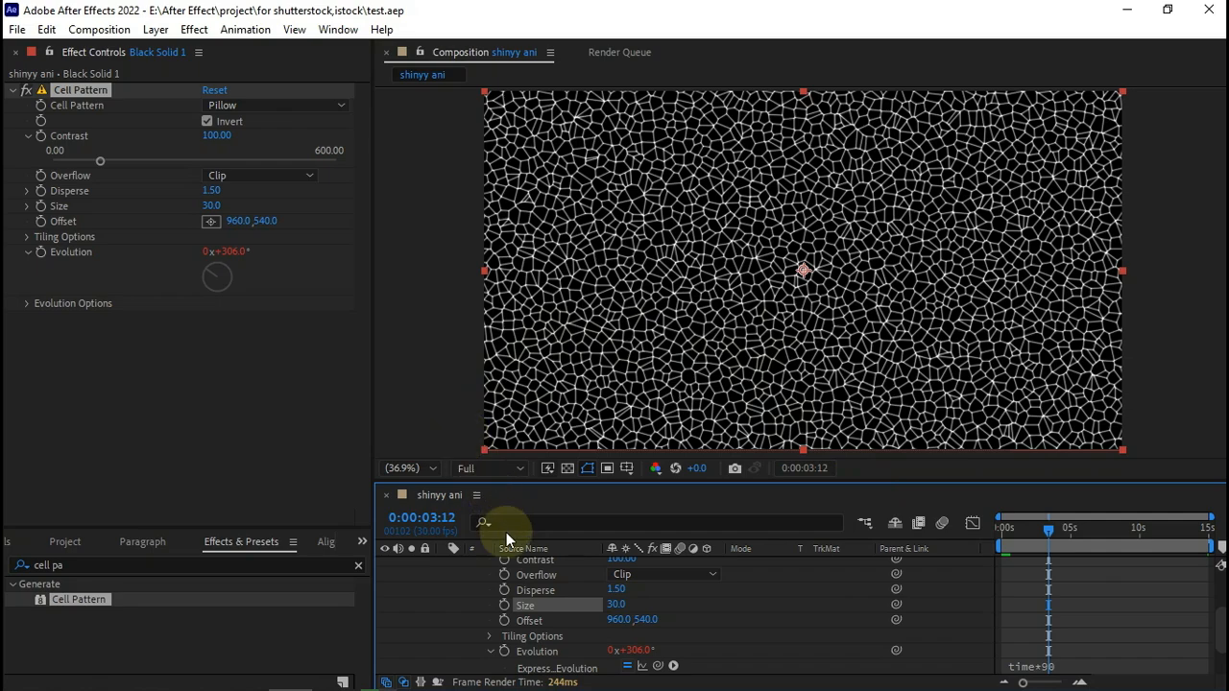
scroll(486, 619, up, 2)
scroll(487, 620, up, 2)
click(442, 564)
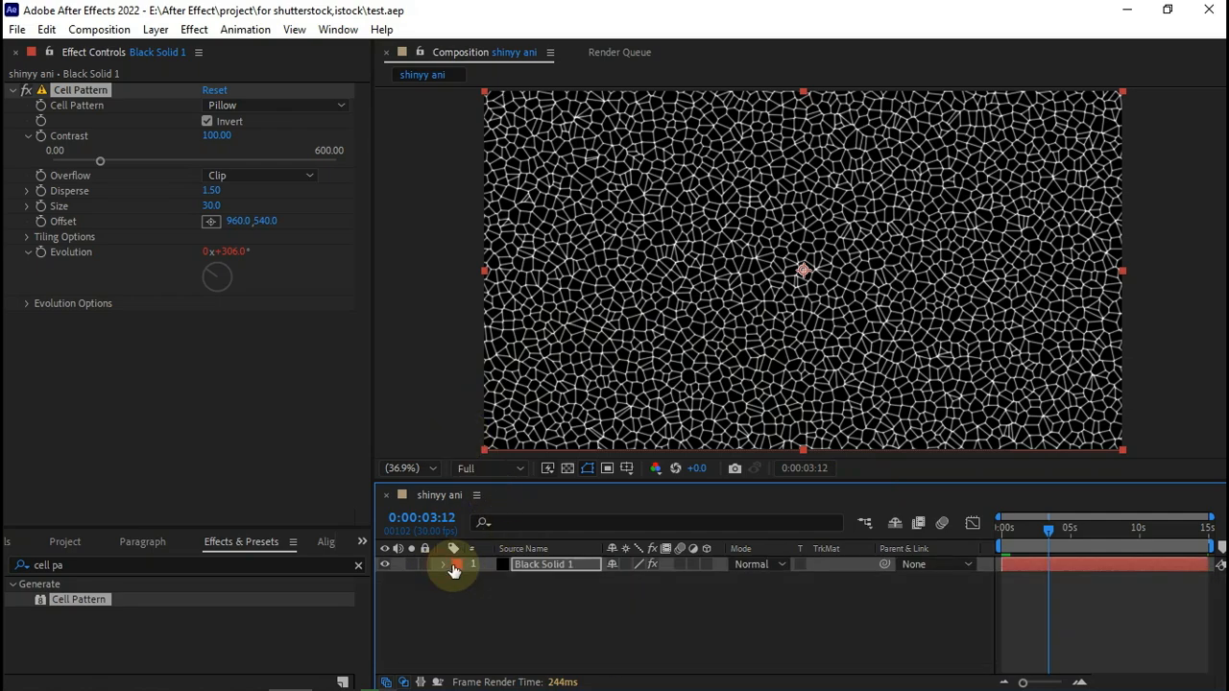
- Lower the composition's preview resolution to Half and save the project
click(485, 467)
click(480, 527)
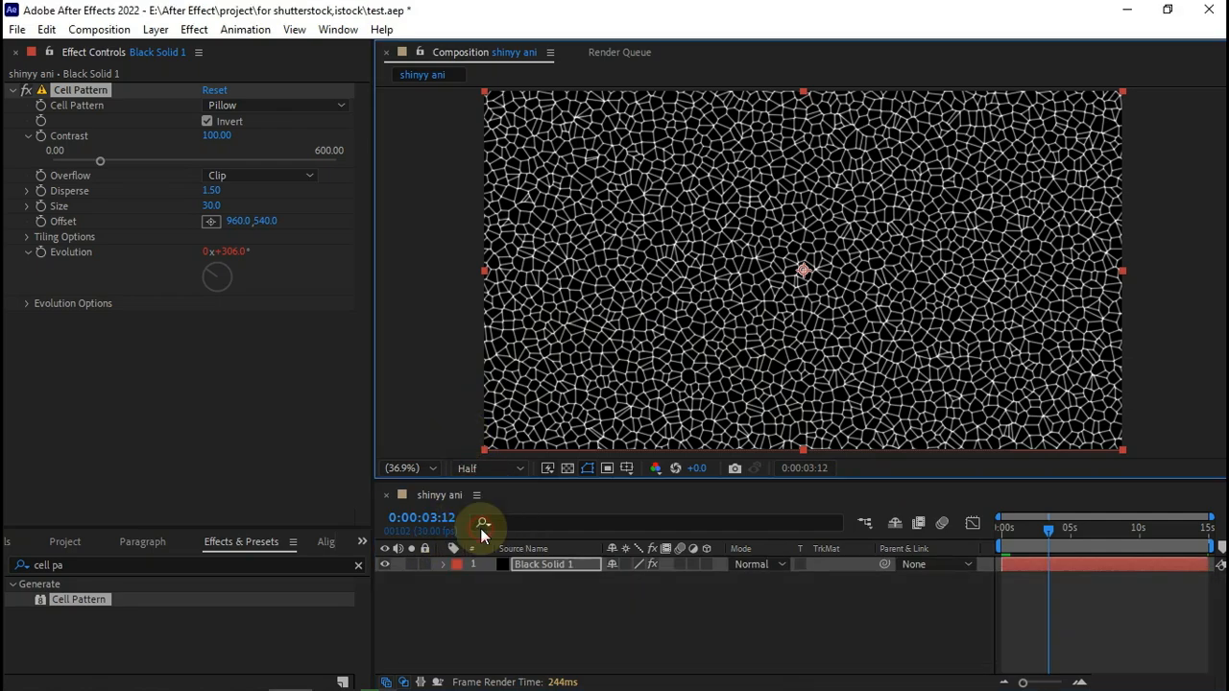
key(ctrl+s)
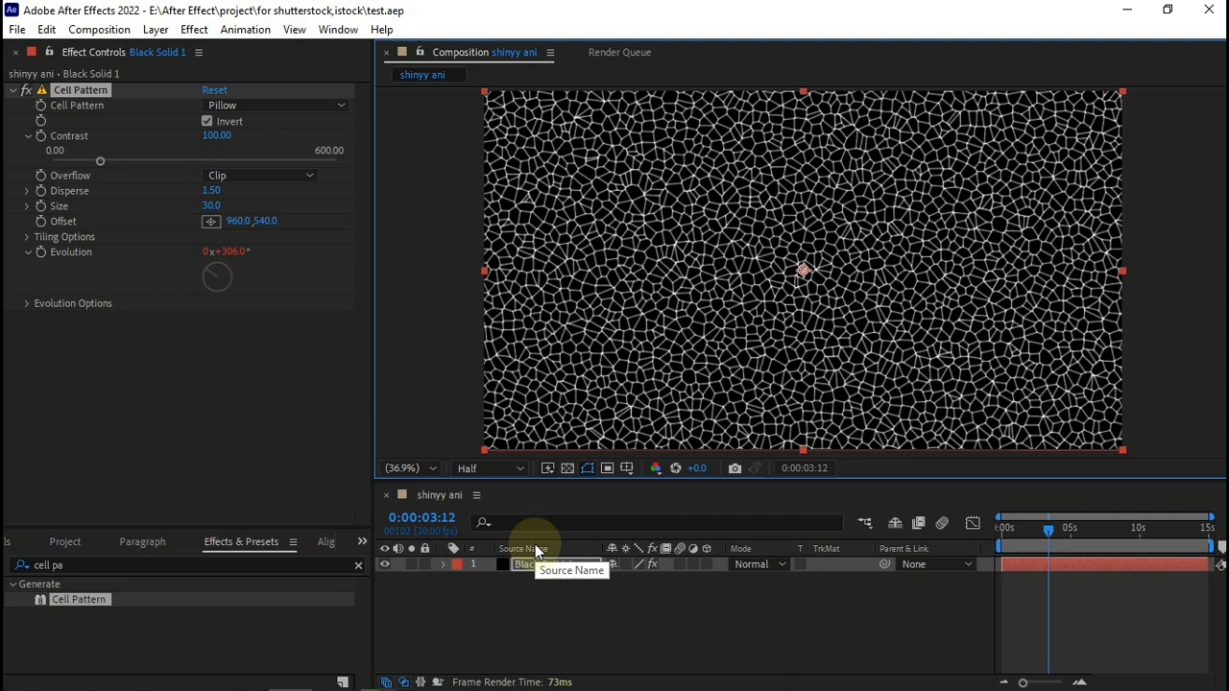
- Add the Fractal Noise effect below Cell Pattern on the solid and set its blending mode to Multiply
click(13, 90)
click(556, 565)
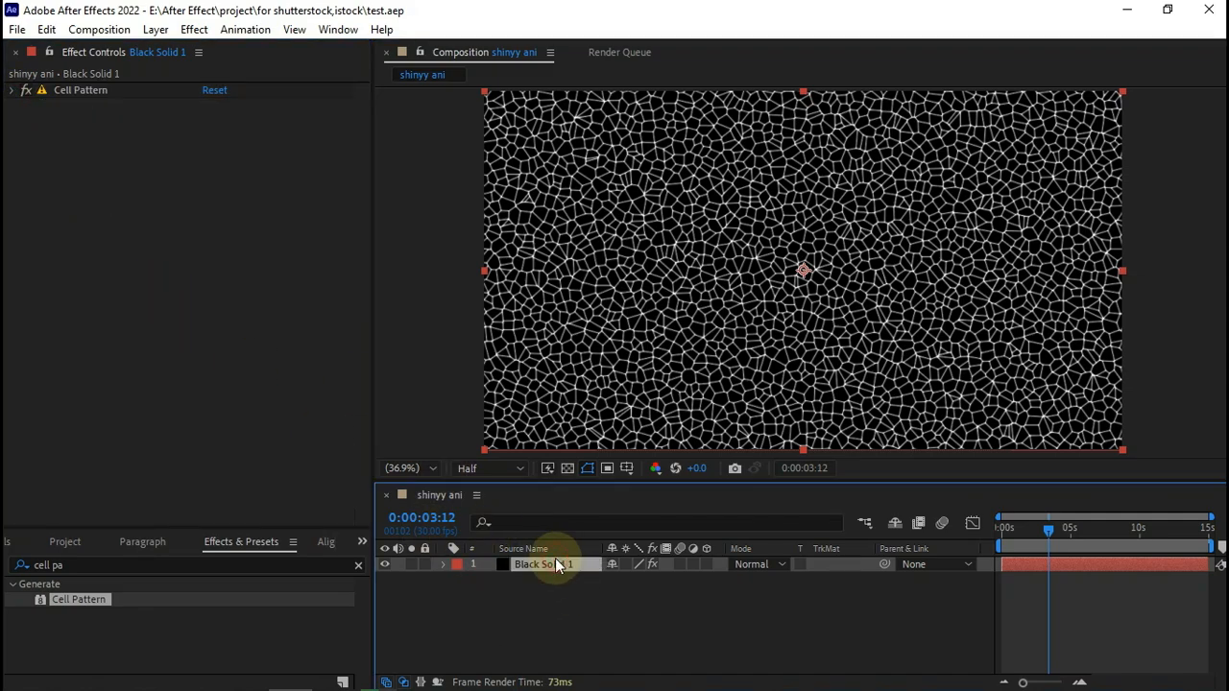
drag(77, 564, 8, 568)
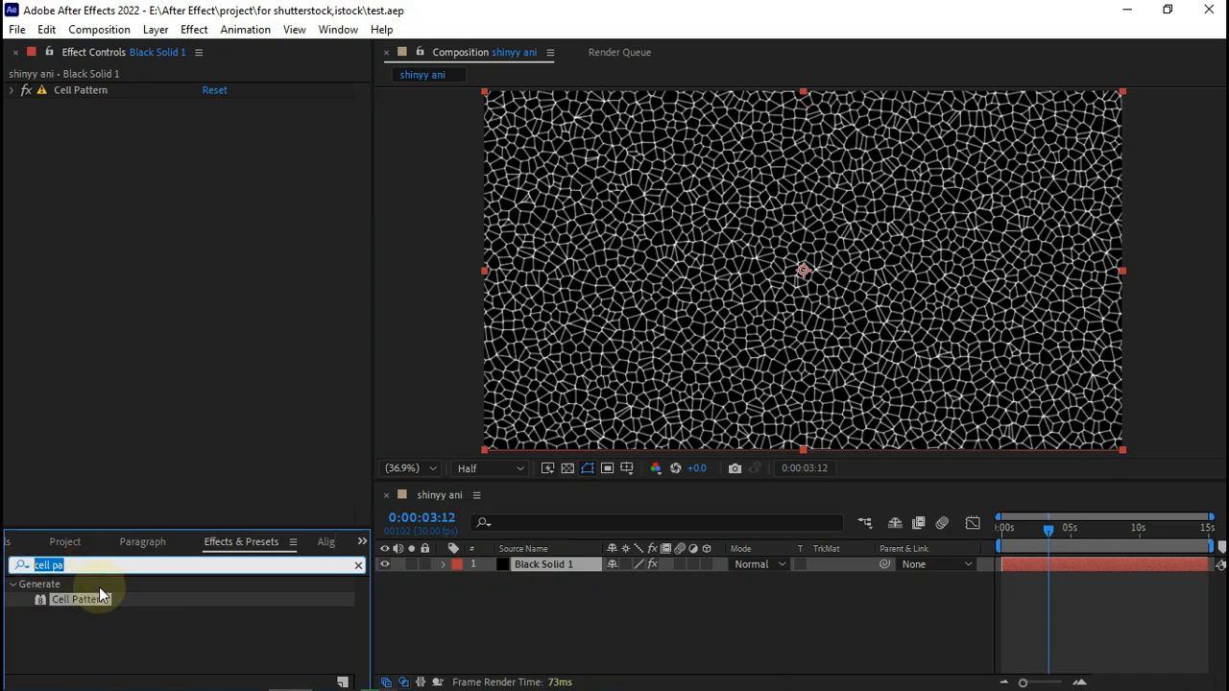
text(fract)
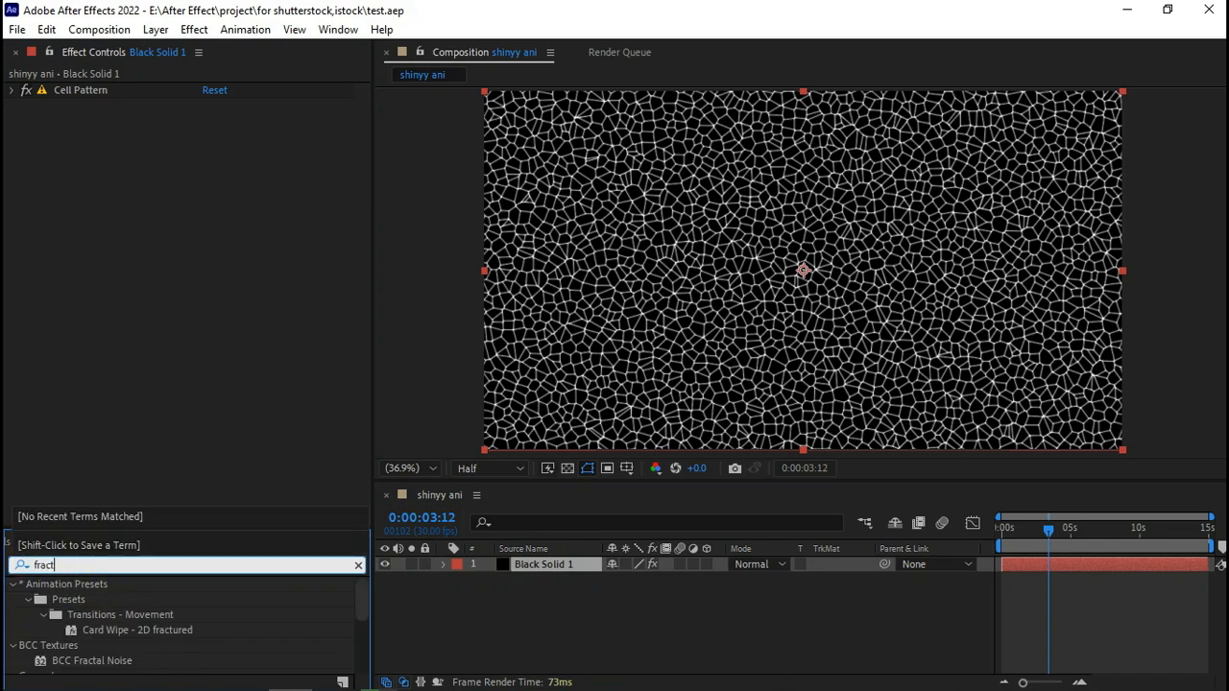
text(al n)
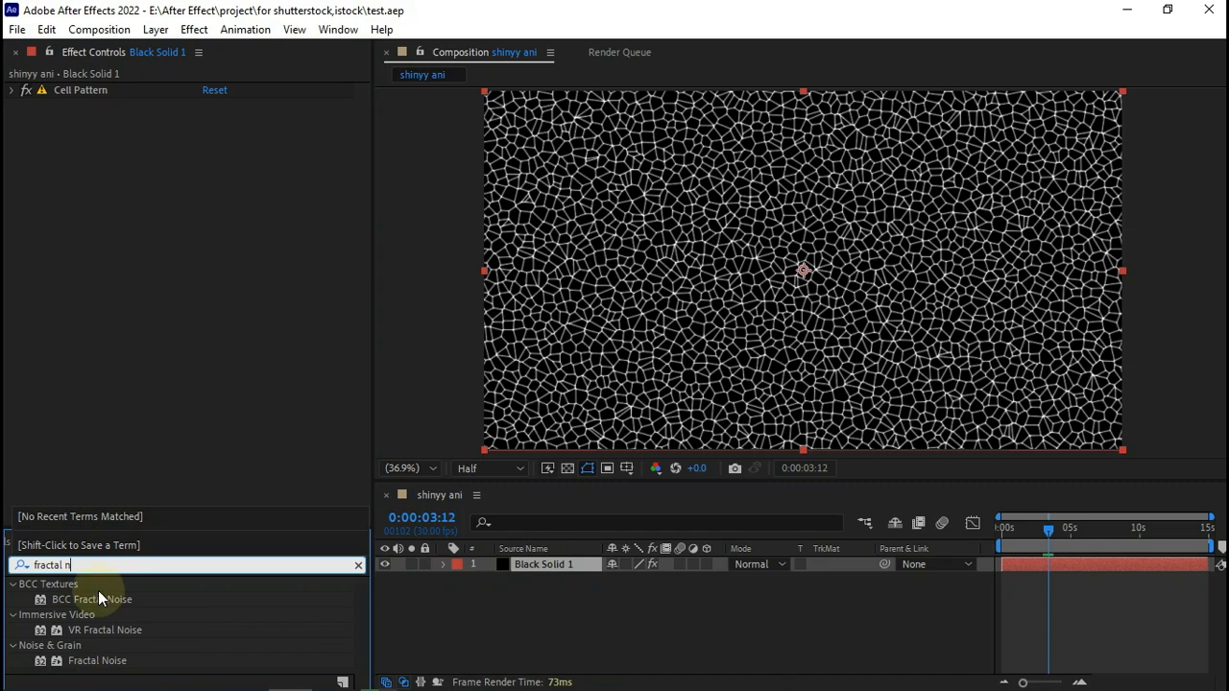
drag(84, 660, 179, 436)
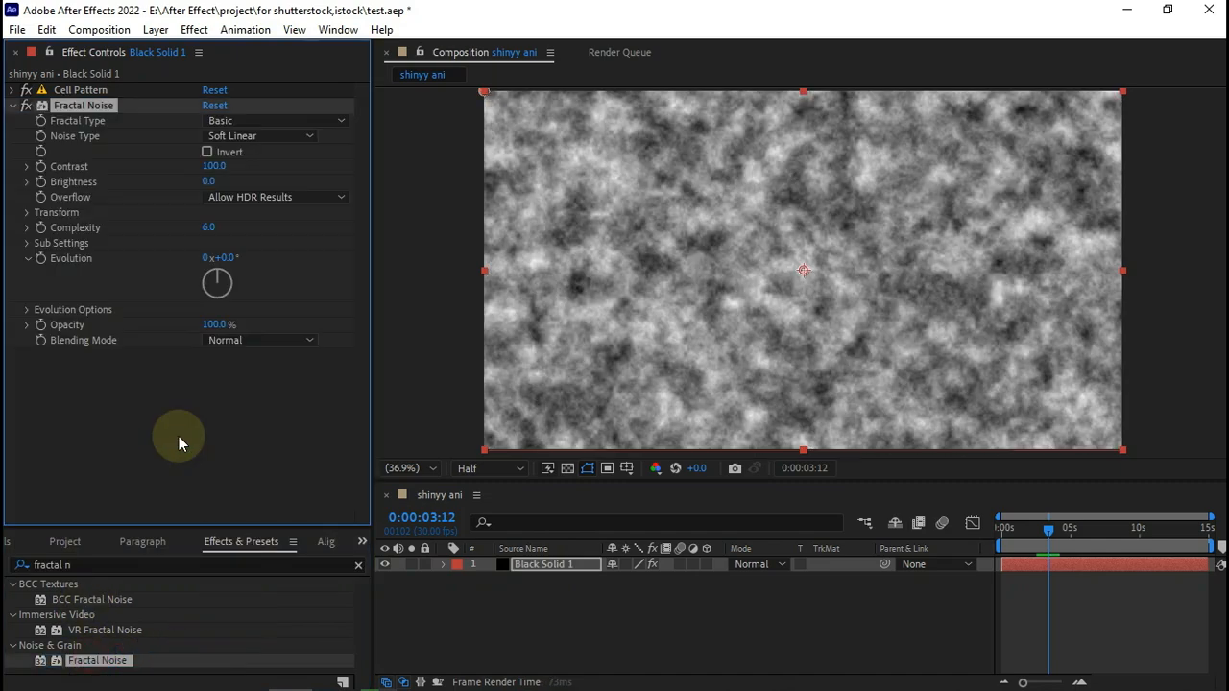
click(244, 340)
click(267, 403)
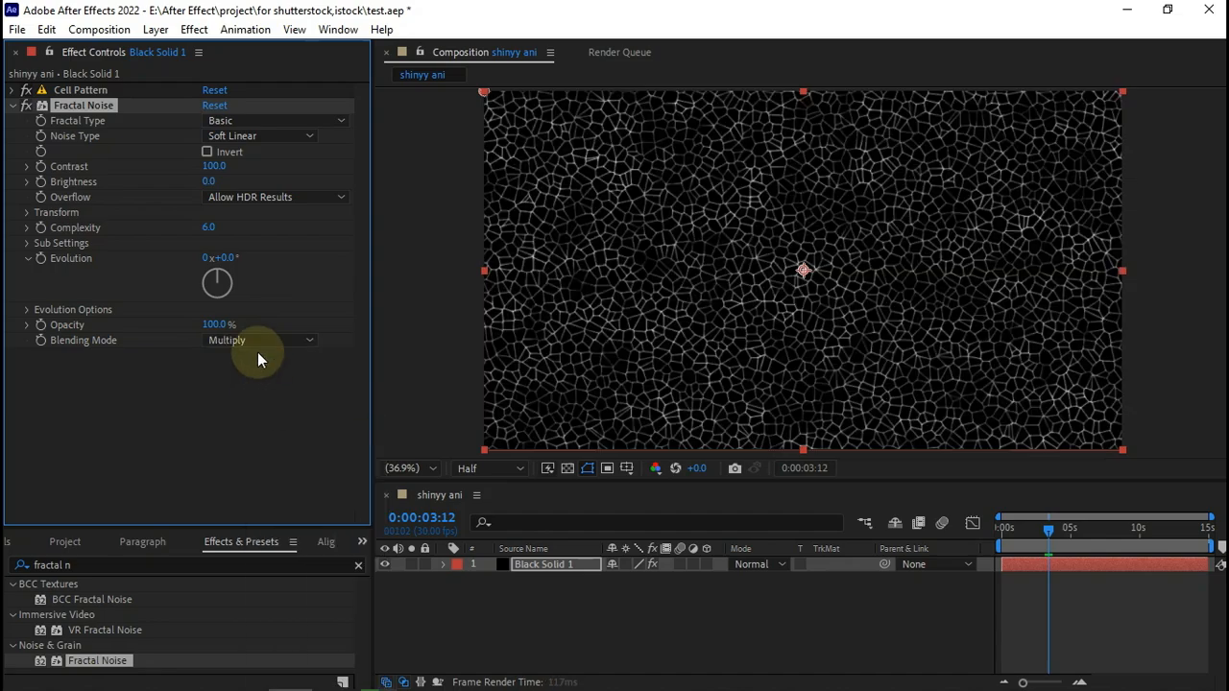
- Try a Fractal Noise brightness of -60
click(208, 181)
text(-)
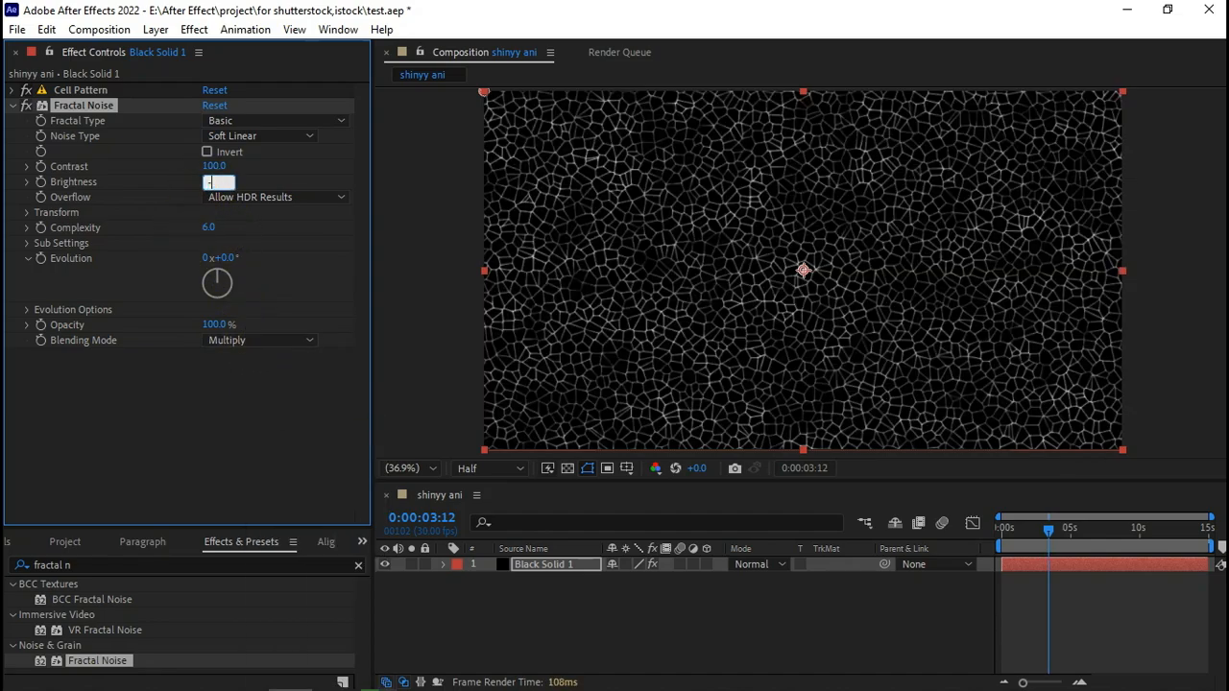
text(60)
key(Return)
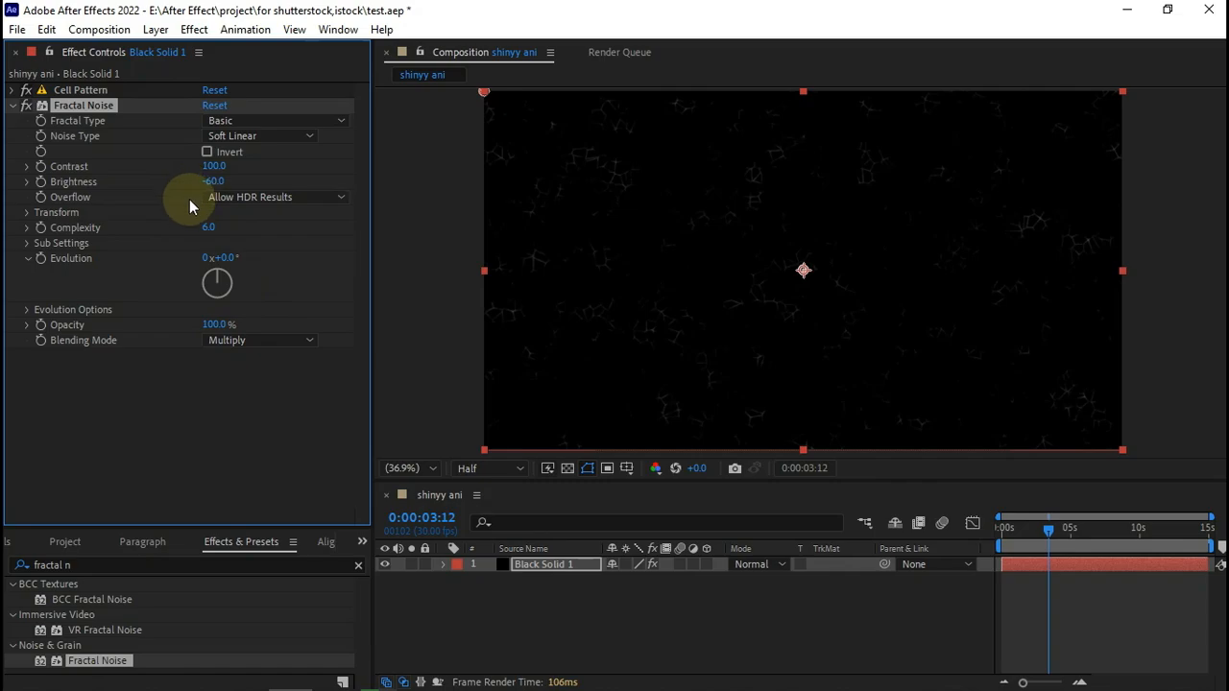
- Set the Fractal Noise contrast to 500 and its brightness to -30
click(208, 166)
text(500)
key(Return)
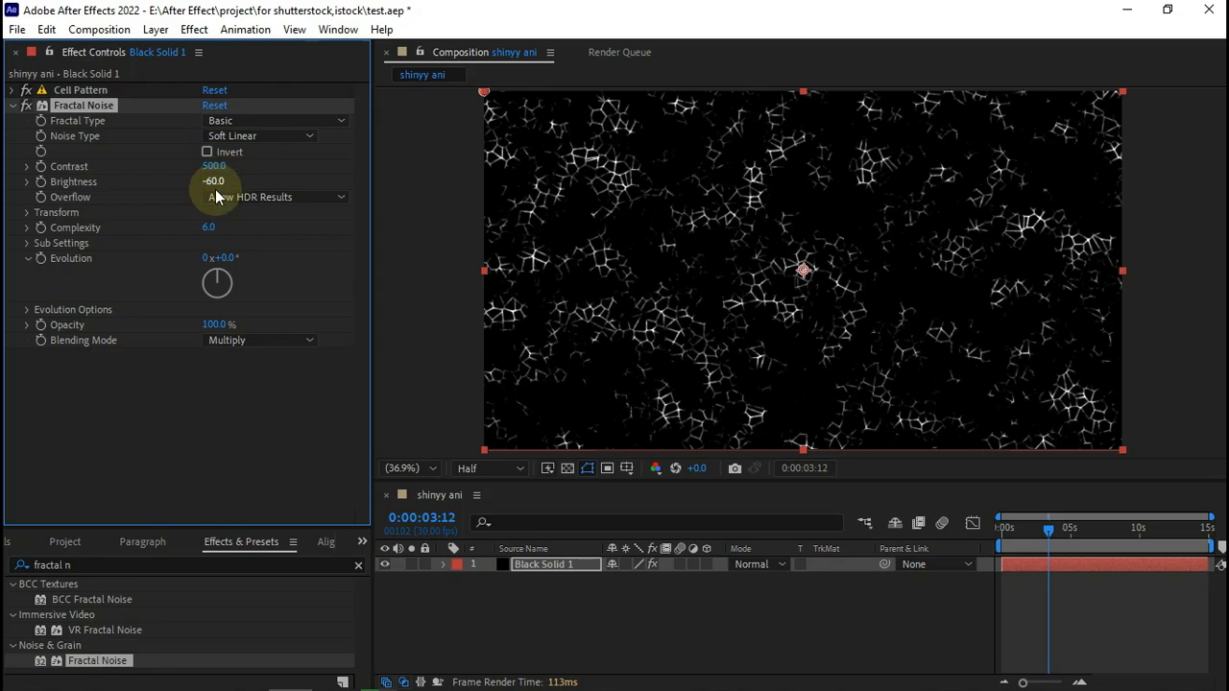
click(213, 182)
text(-30)
click(169, 226)
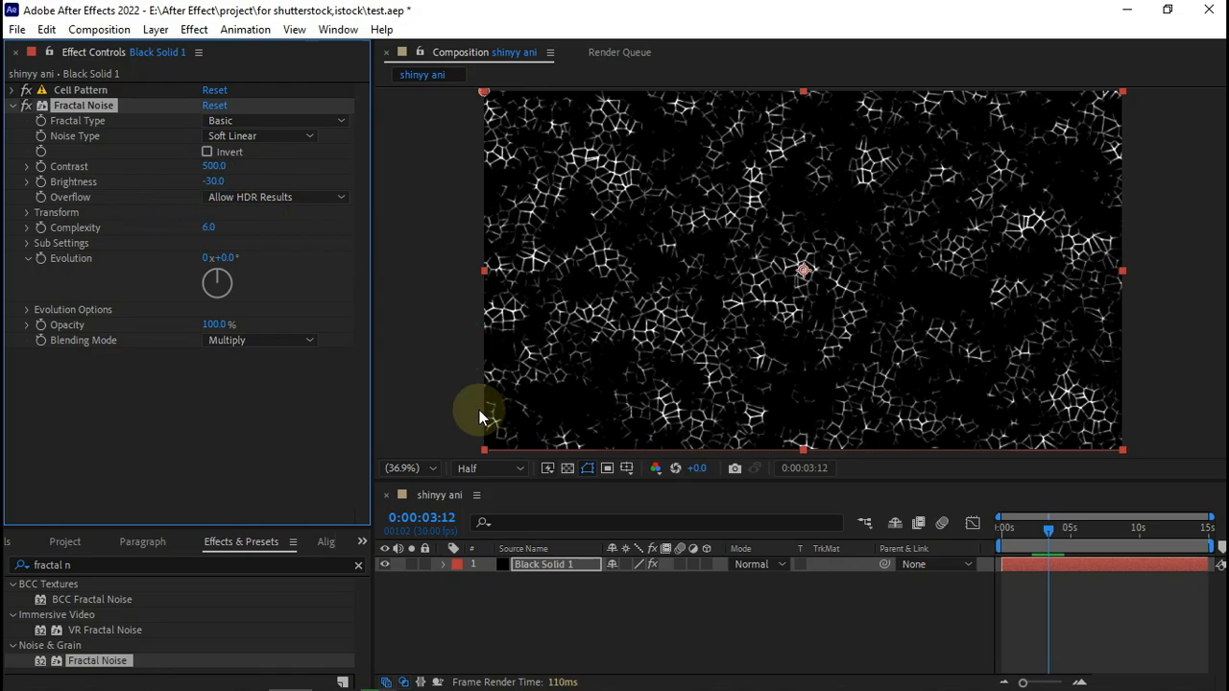
- Apply the CC Kaleida effect to the black solid below Fractal Noise and collapse the Fractal Noise settings
click(546, 566)
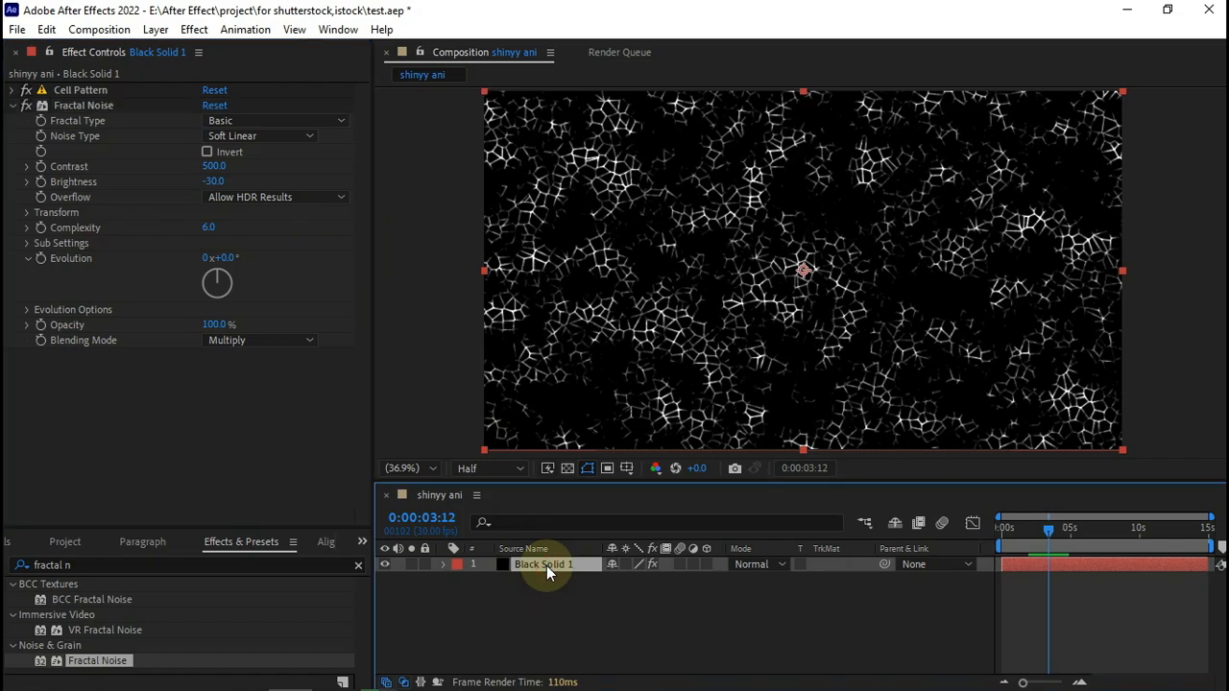
key(ctrl+space)
text(cc kal)
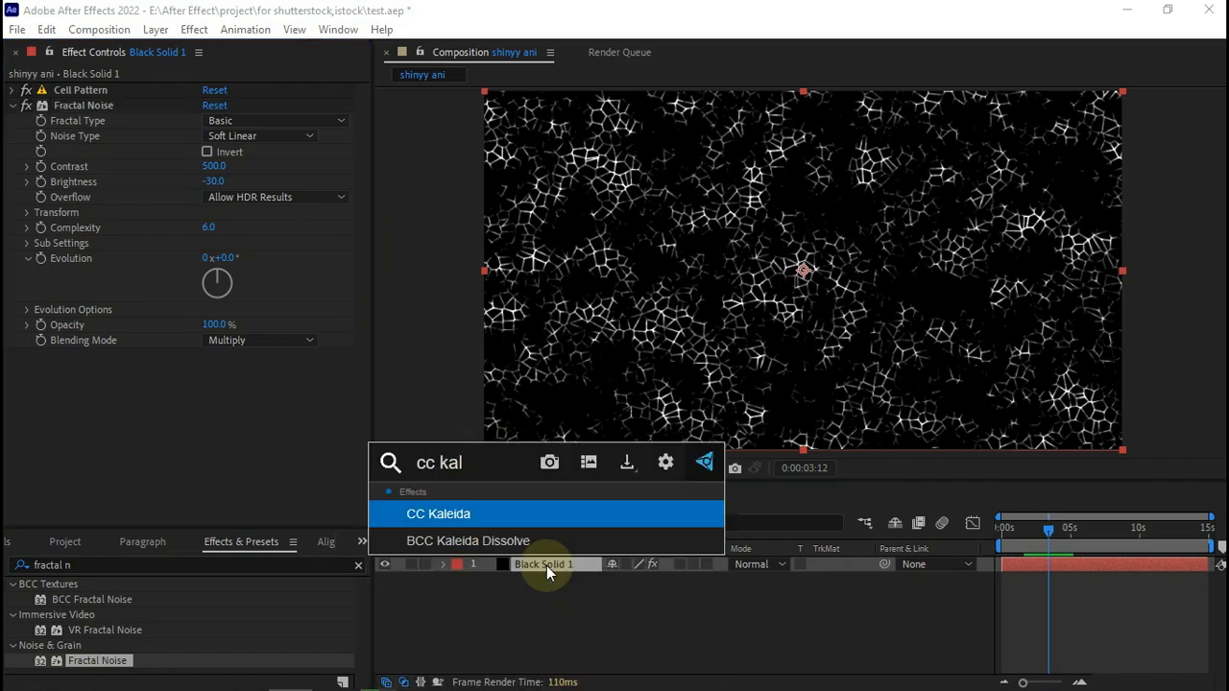
click(469, 521)
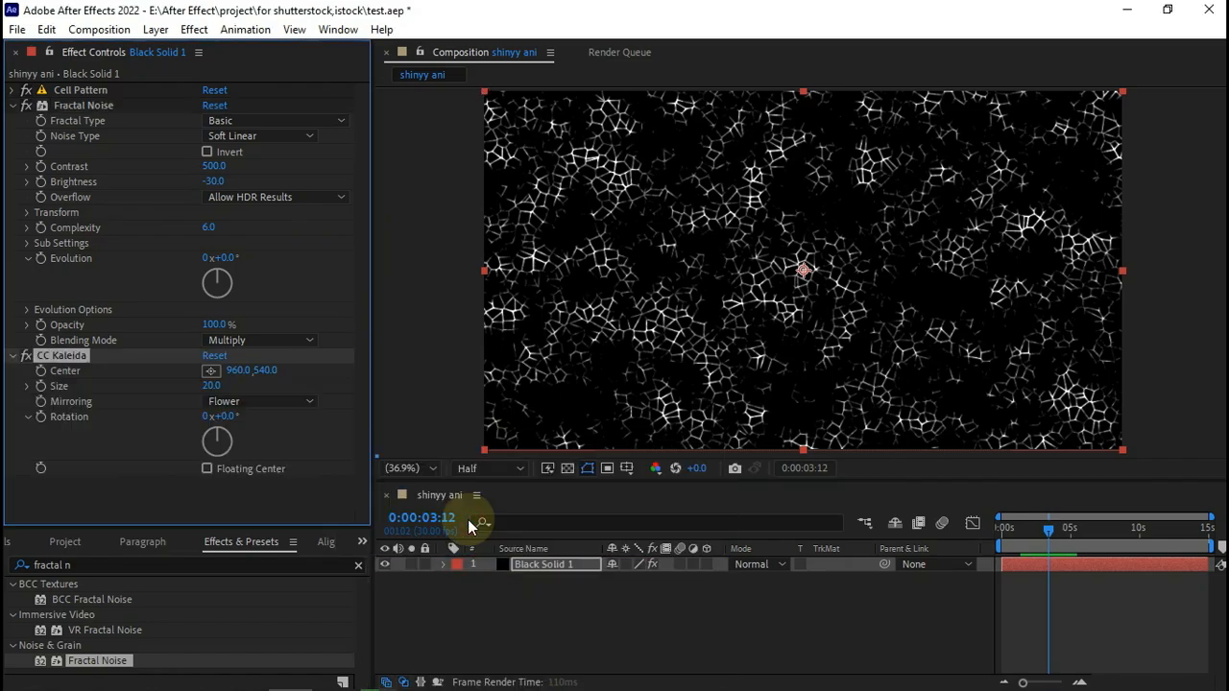
click(13, 105)
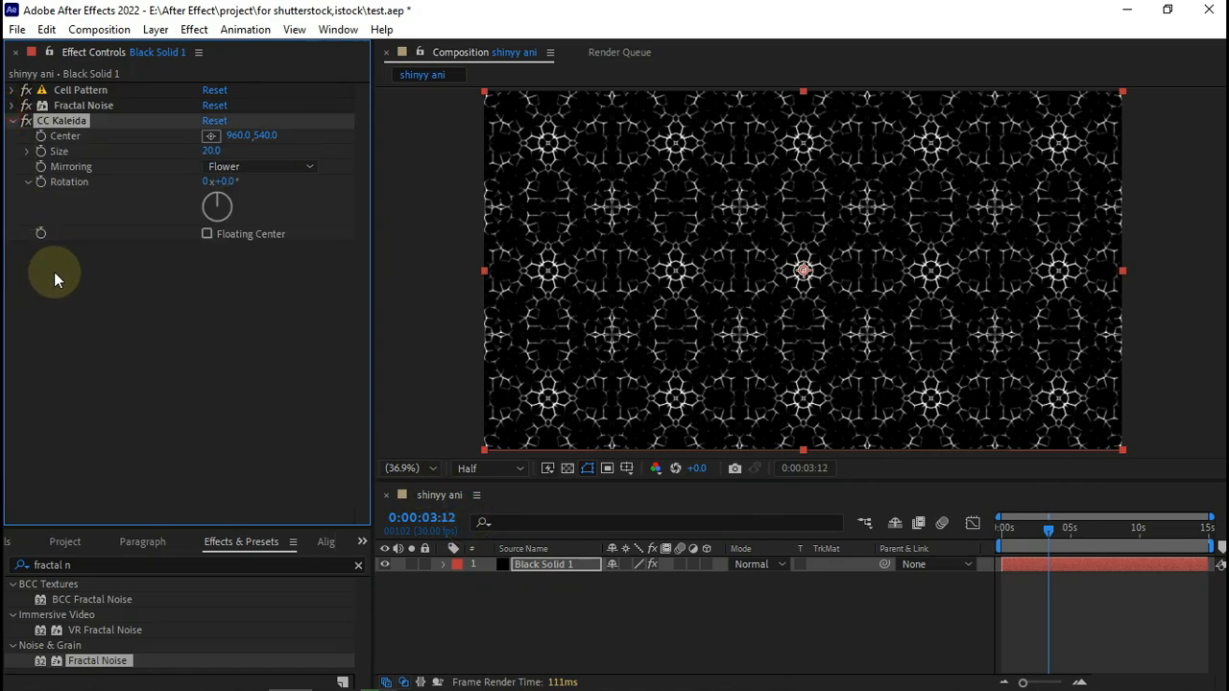
- Set CC Kaleida's mirroring to Unfold and its size to 50
click(239, 166)
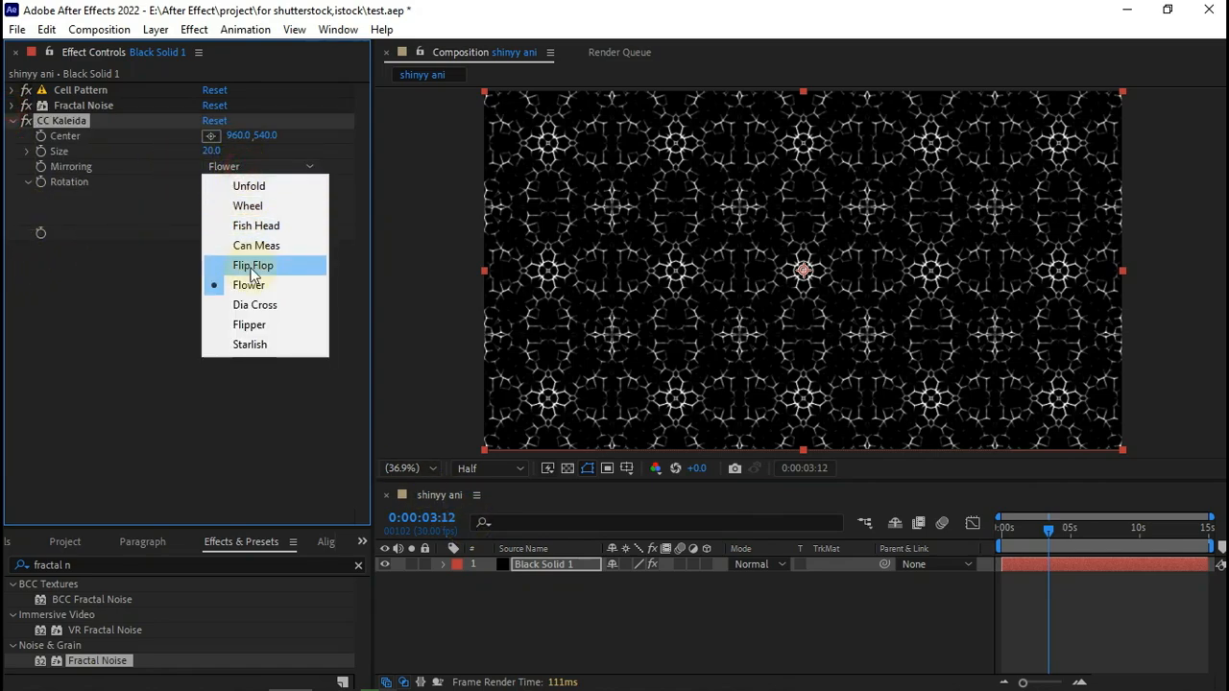
click(254, 186)
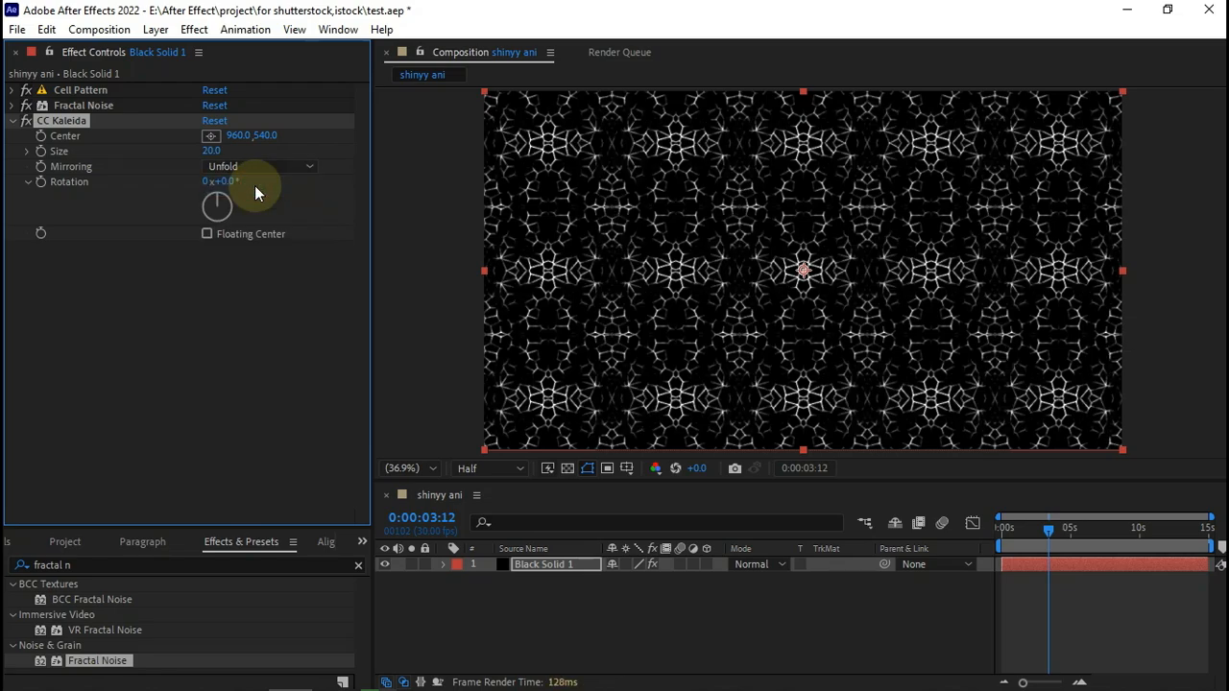
click(205, 153)
text(50)
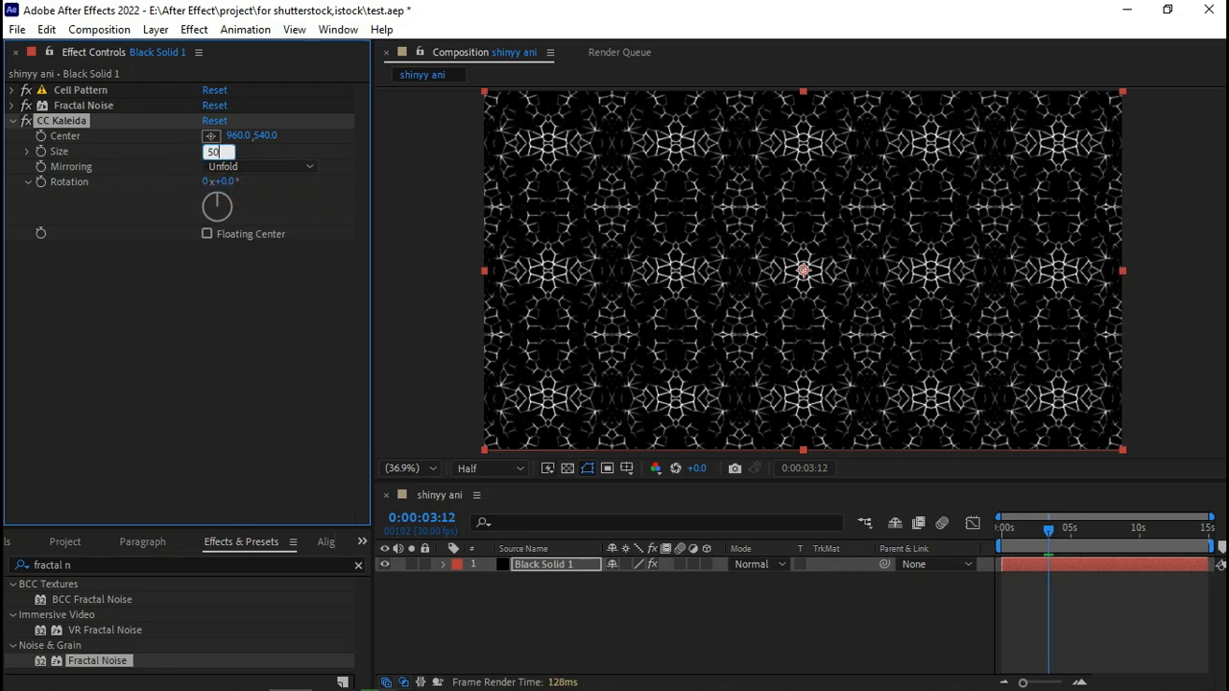
key(Return)
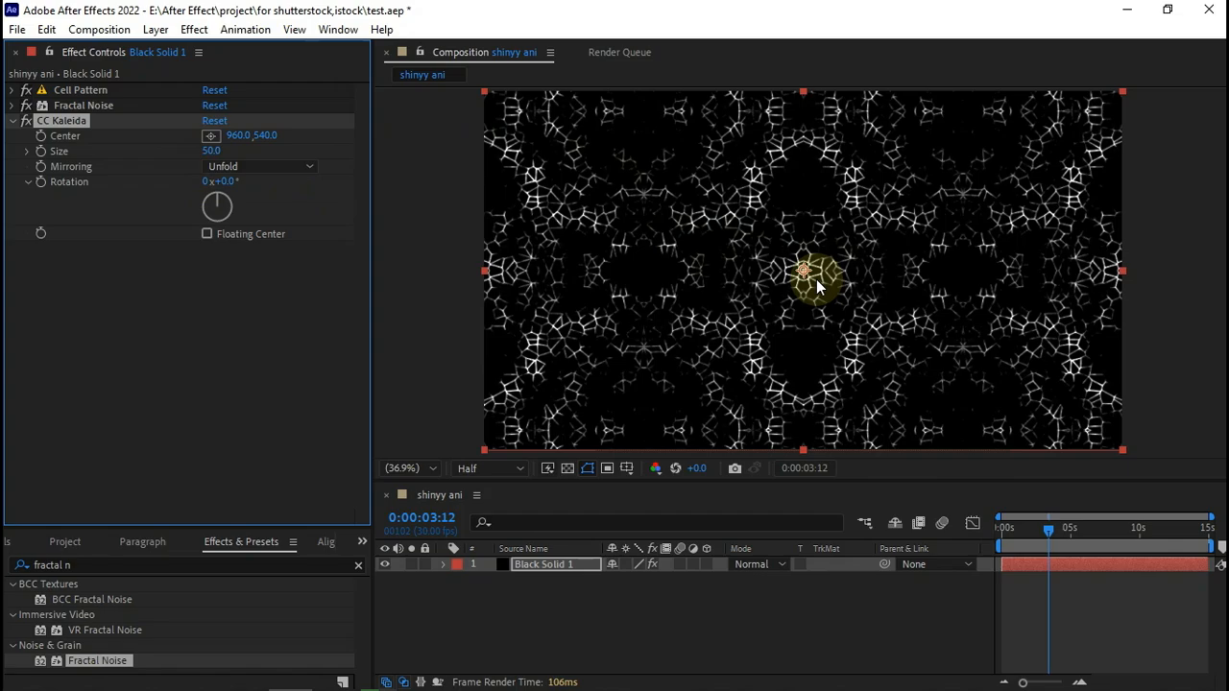
click(12, 120)
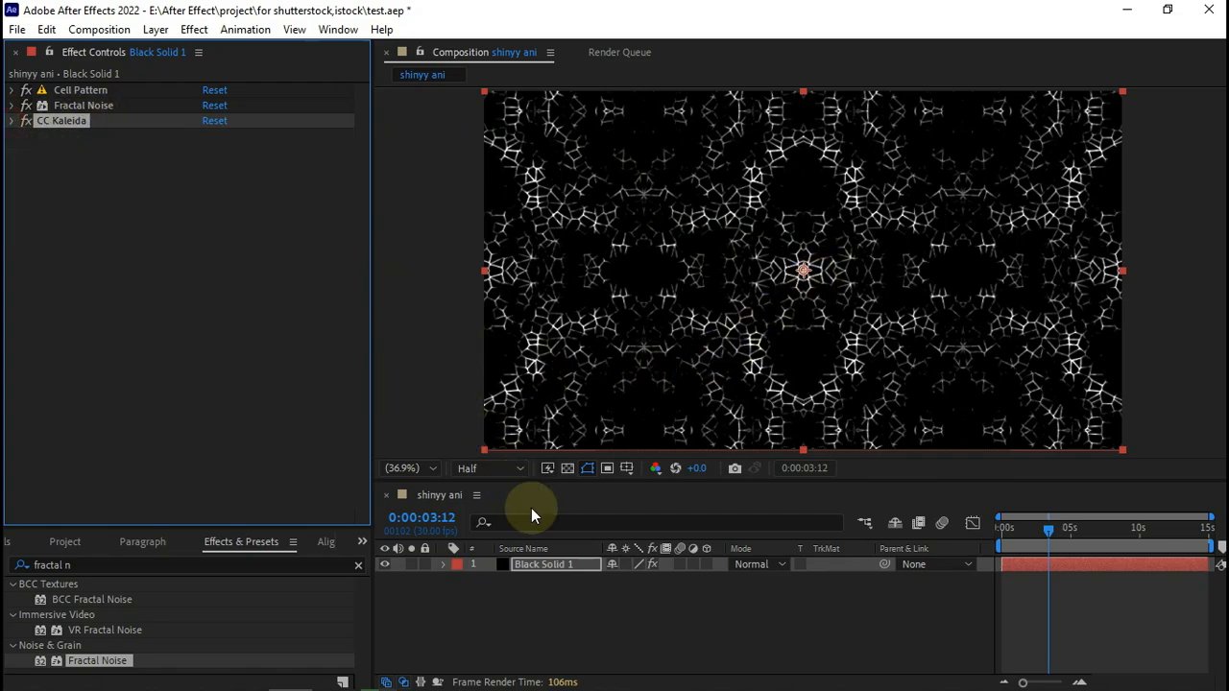
- Apply the Offset effect to the black solid below CC Kaleida
click(542, 554)
click(541, 564)
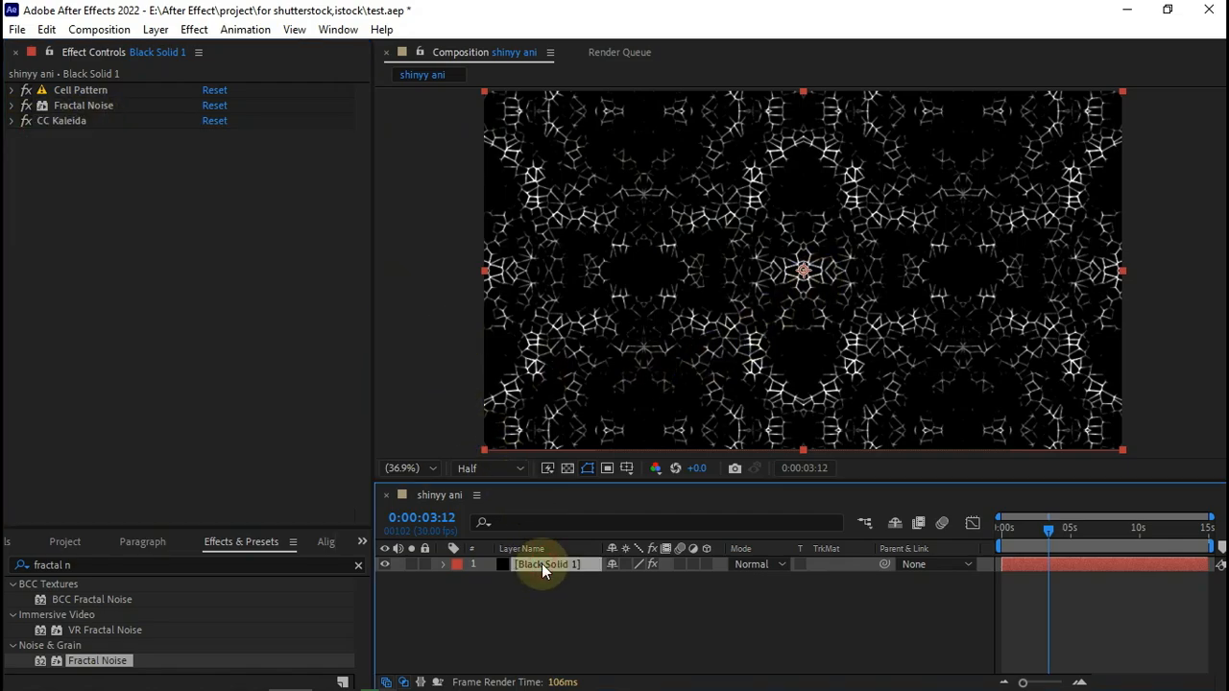
key(ctrl+space)
text(off)
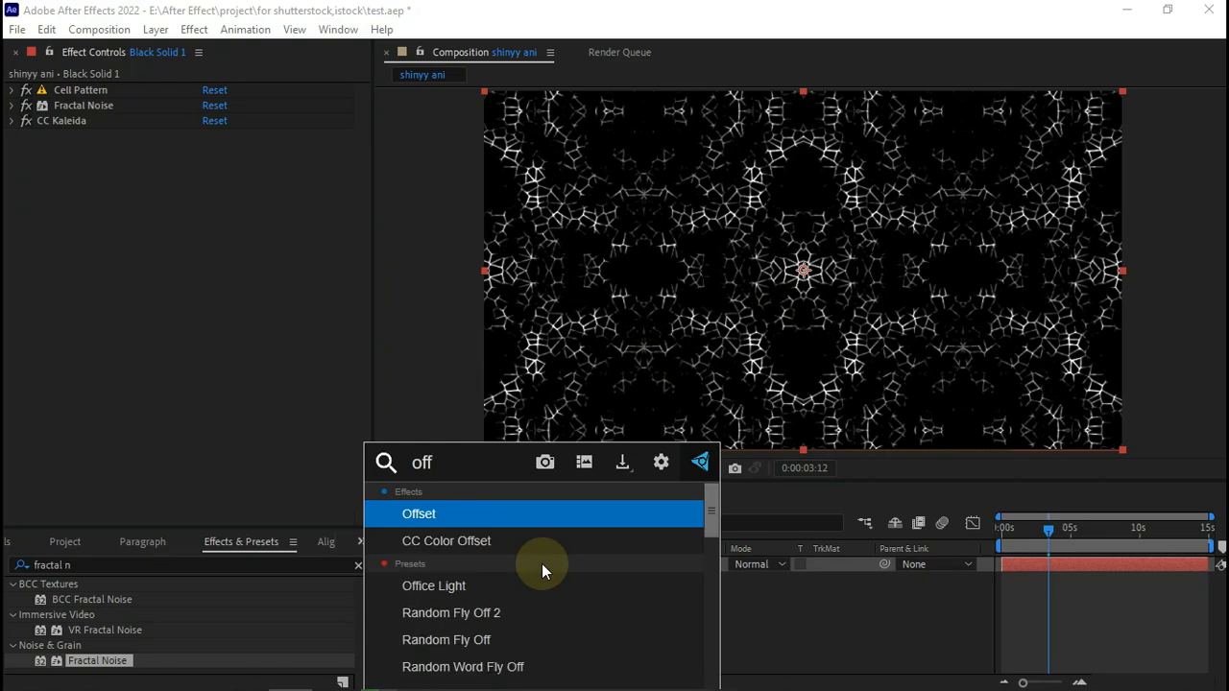
click(529, 514)
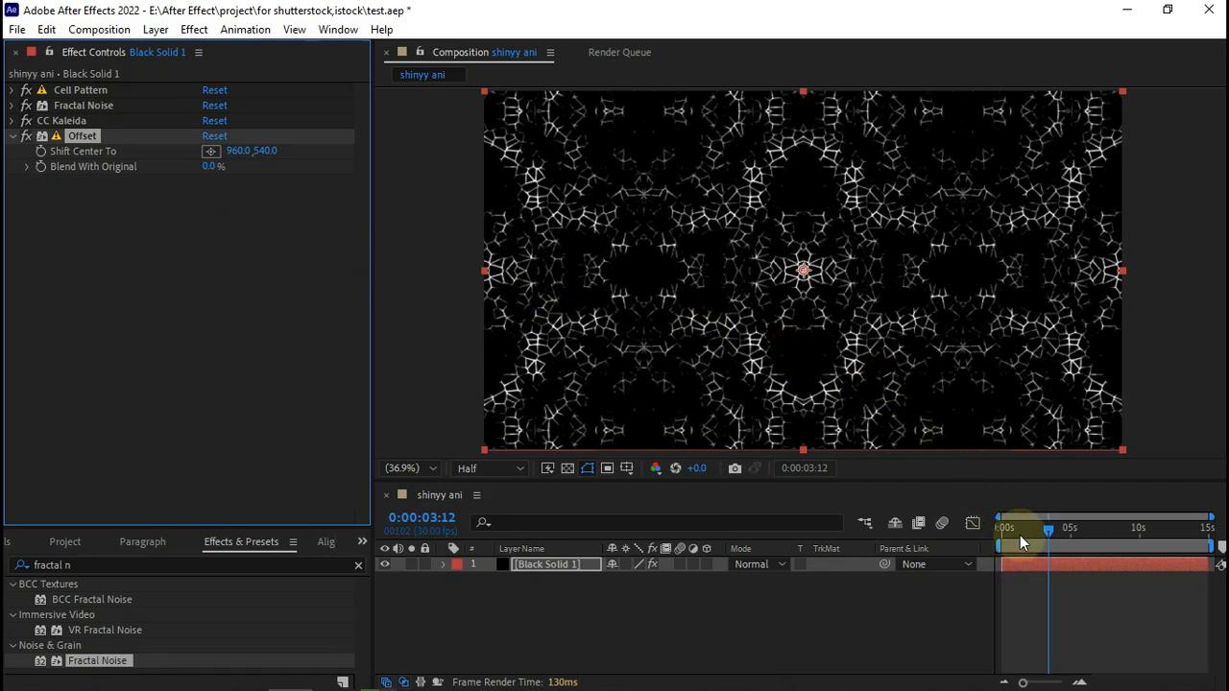
- Keyframe Offset's Shift Center To at the first frame and set its vertical value to 1500 at 0:00:14:29
drag(1019, 535, 983, 535)
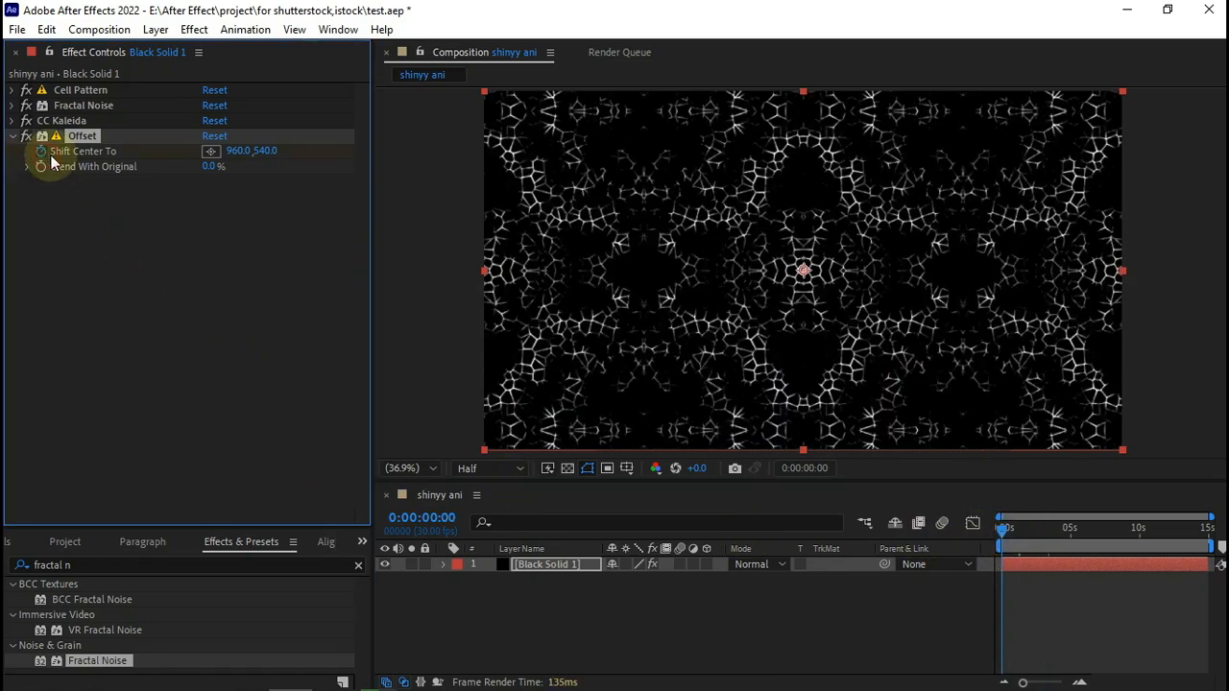
drag(1037, 530, 1208, 530)
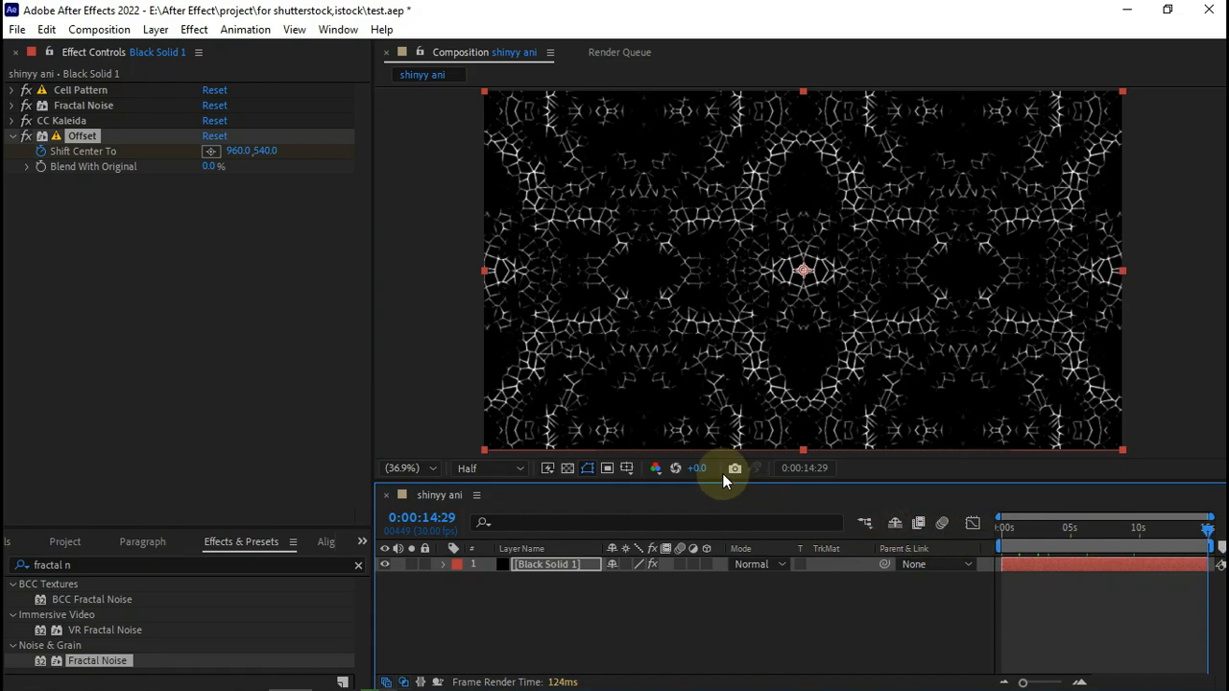
click(264, 151)
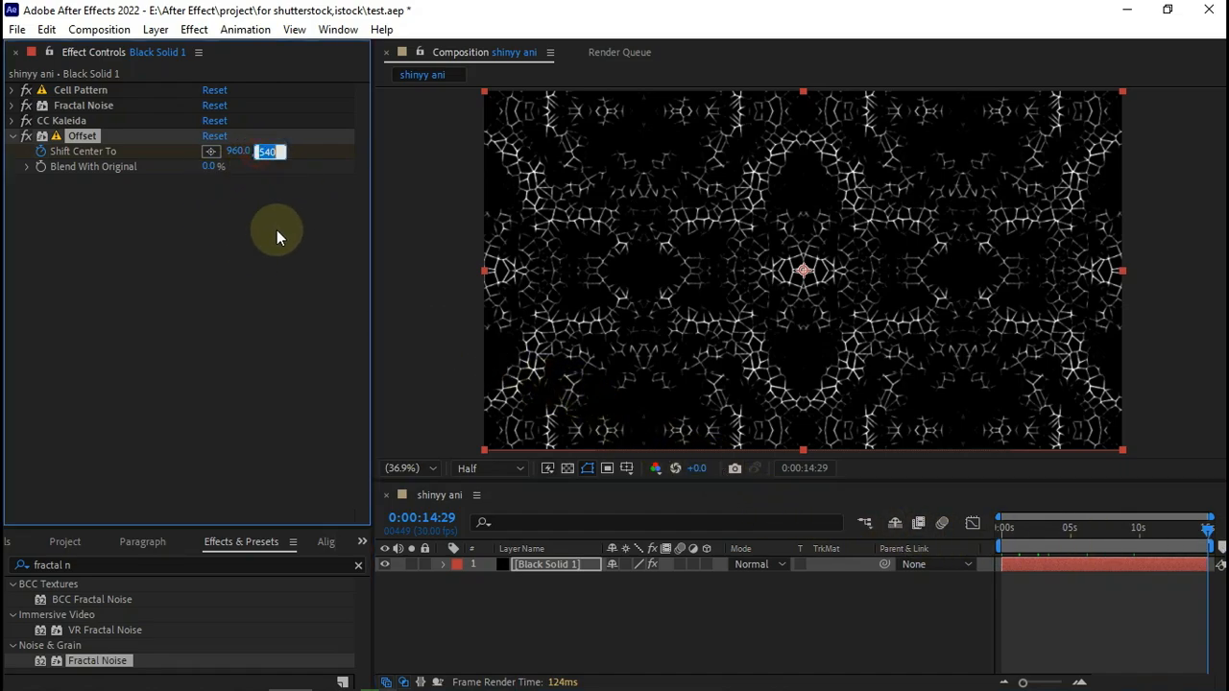
text(1500)
key(Return)
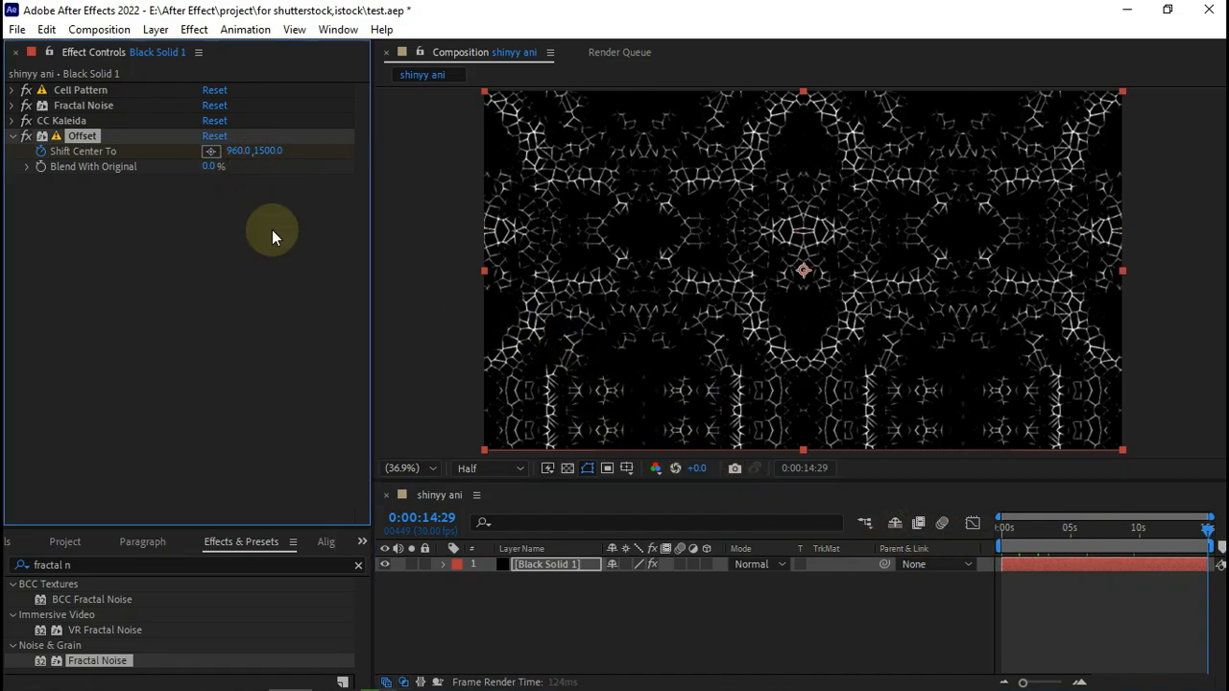
drag(1048, 536, 1076, 535)
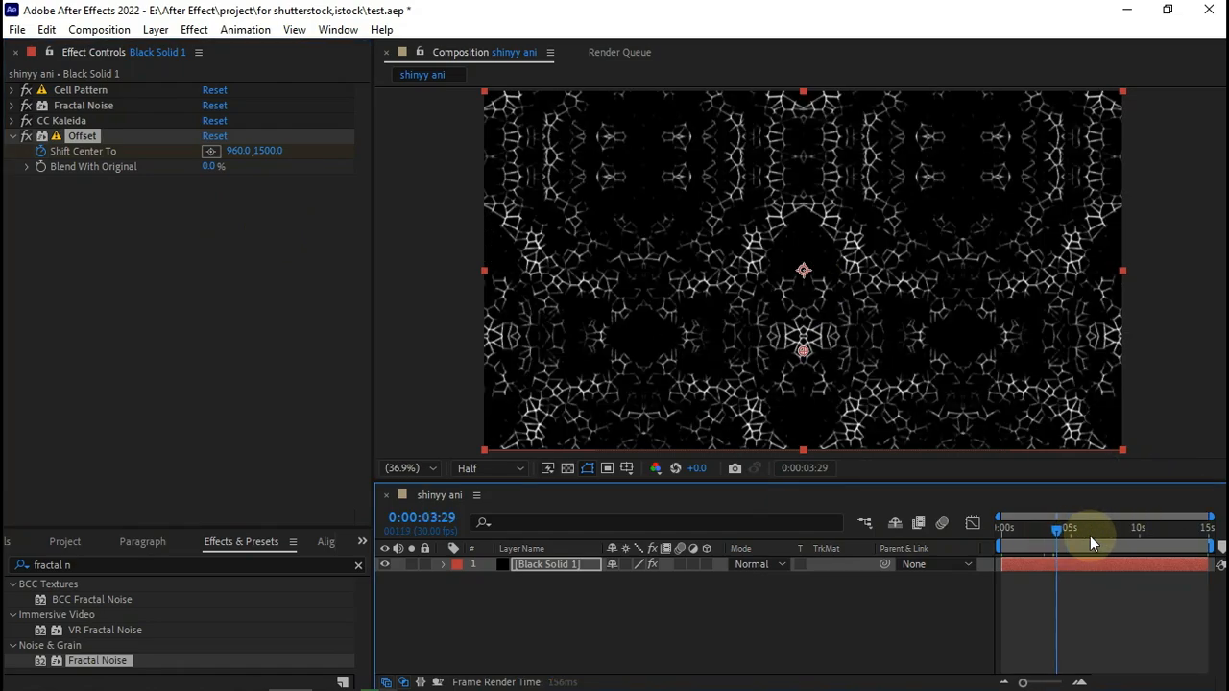
click(1134, 536)
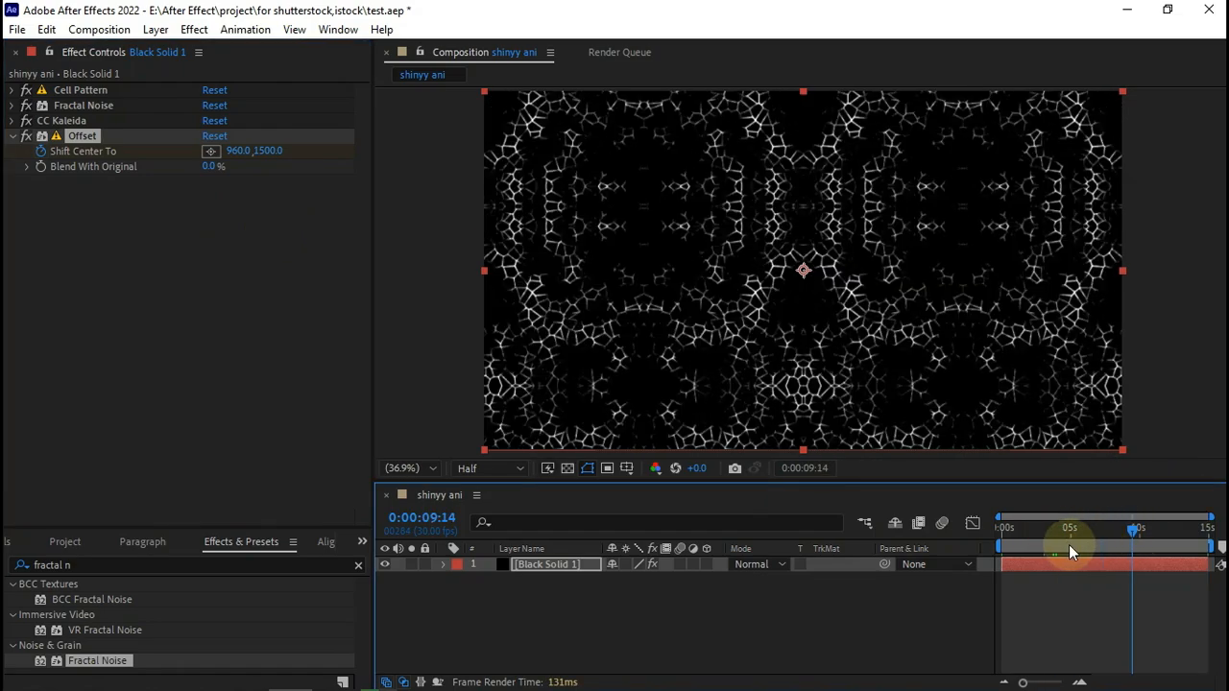
click(1069, 544)
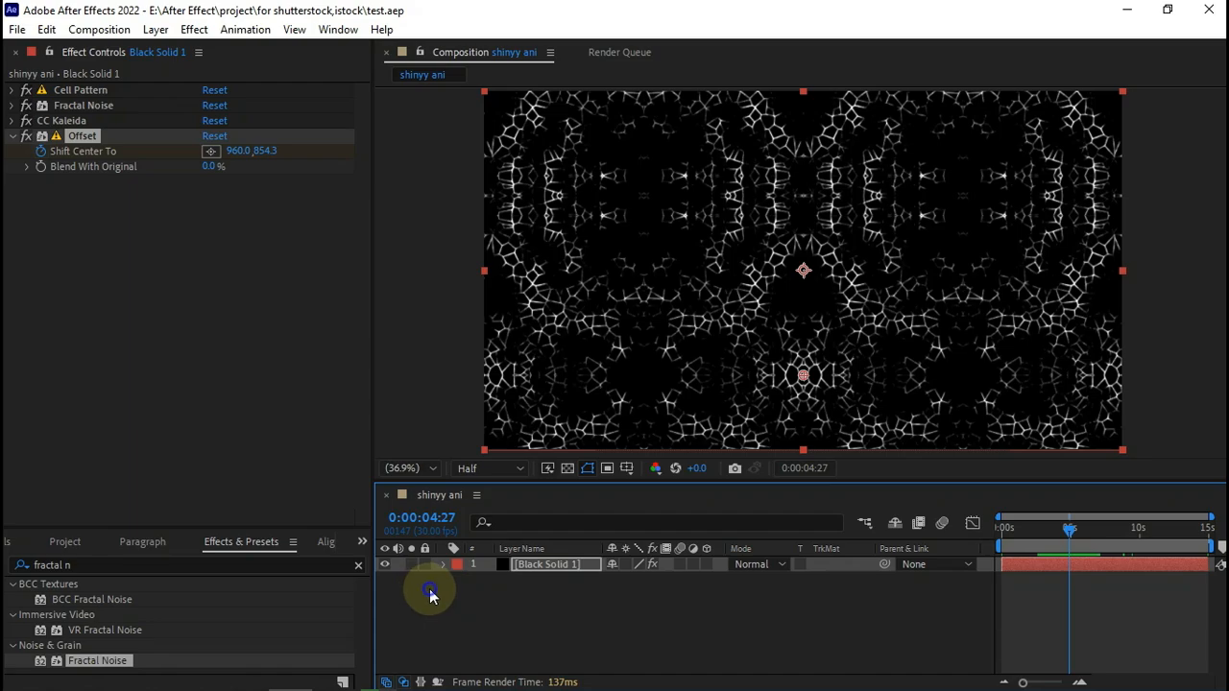
- Add an adjustment layer above the solid and apply the CC Star Burst effect to it
right_click(425, 588)
mouse_move(565, 376)
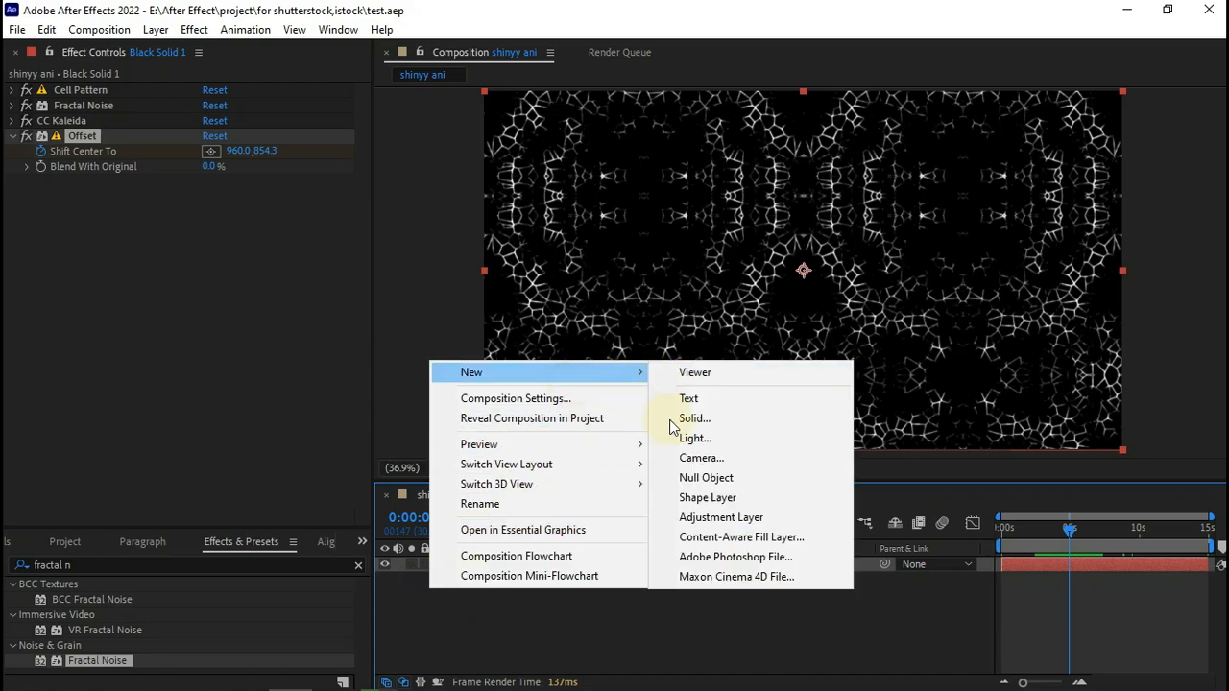
click(721, 516)
key(ctrl+space)
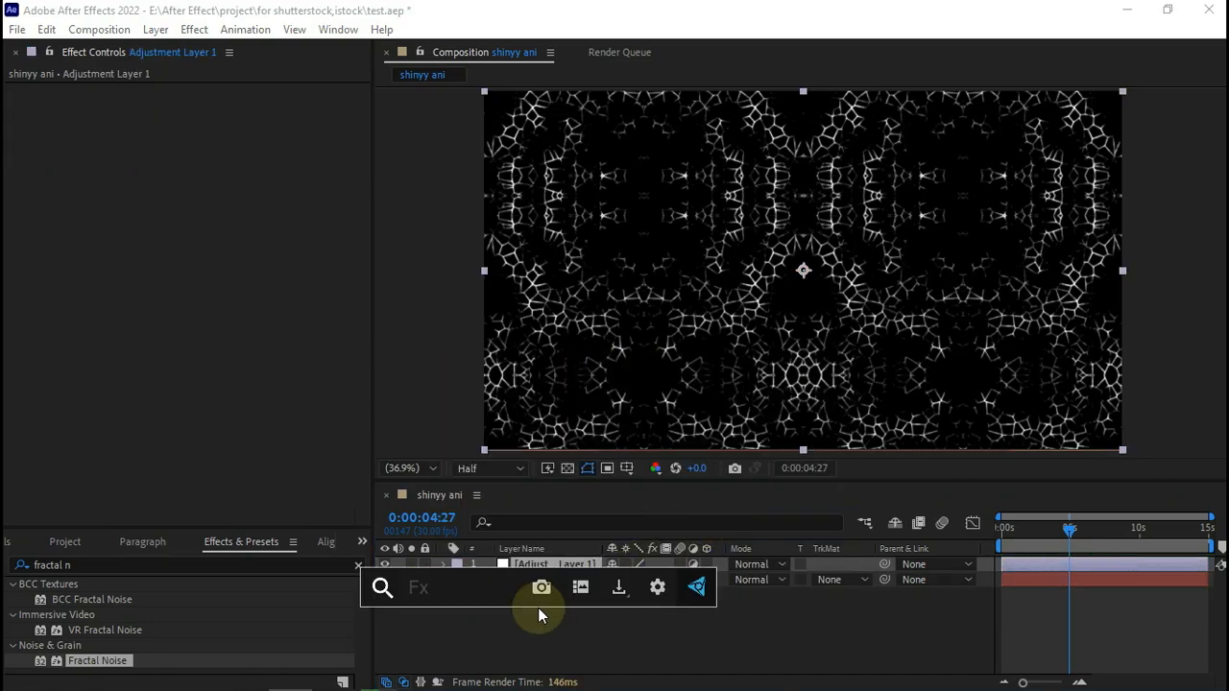
text(cc st)
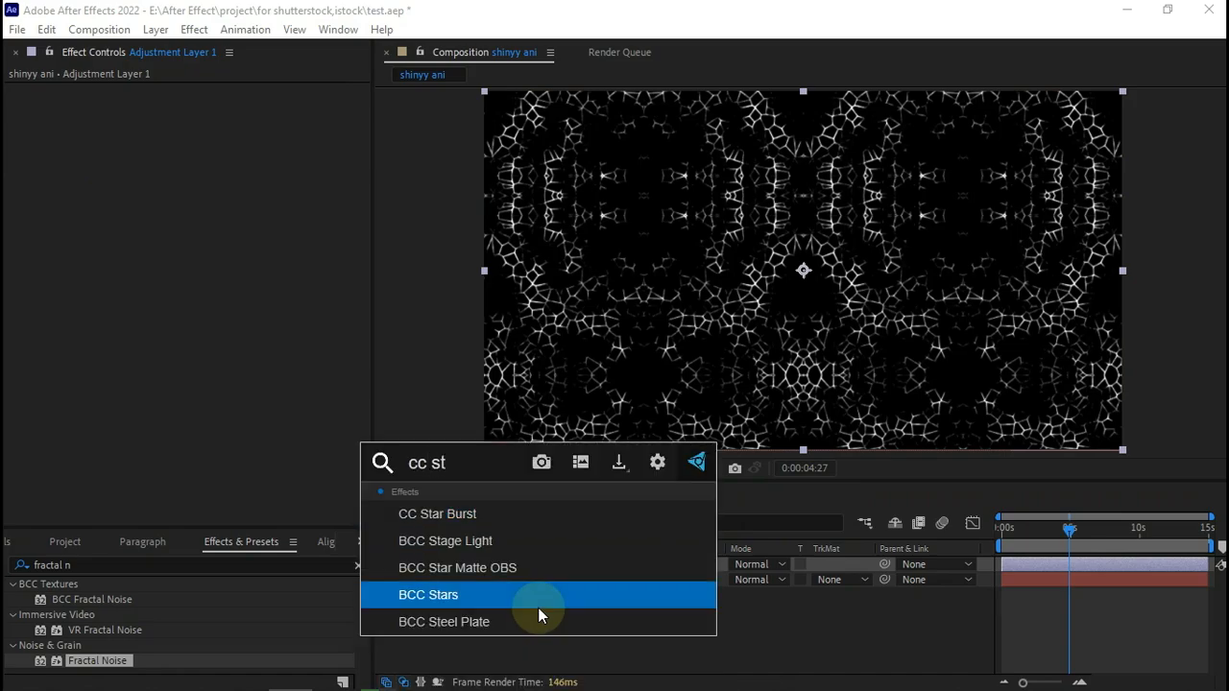
click(464, 518)
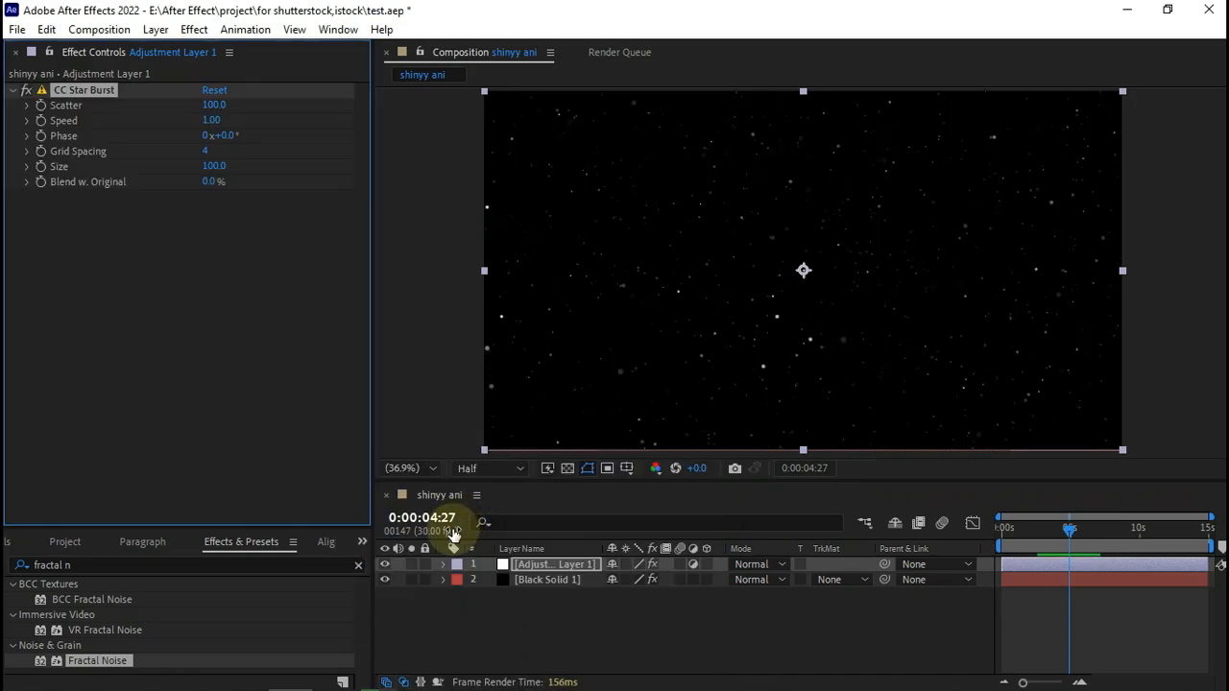
- Set CC Star Burst's scatter to 0, speed to 0 and size to 60
click(215, 104)
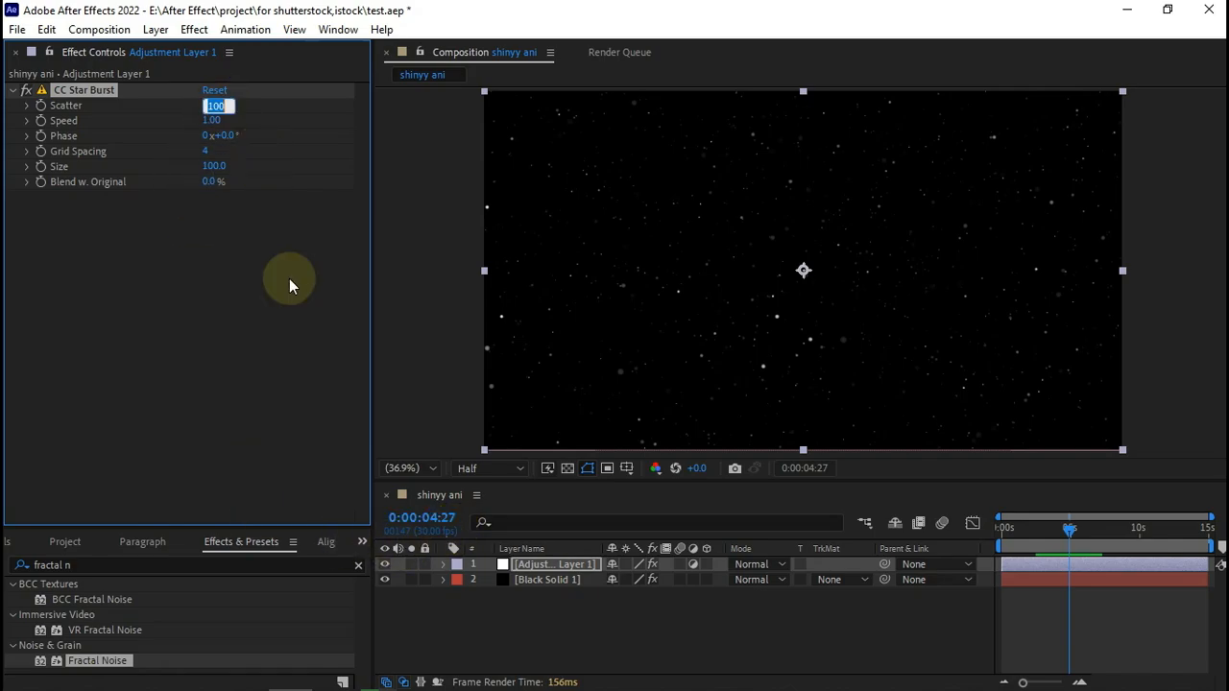
text(0)
key(Tab)
text(0)
key(Tab)
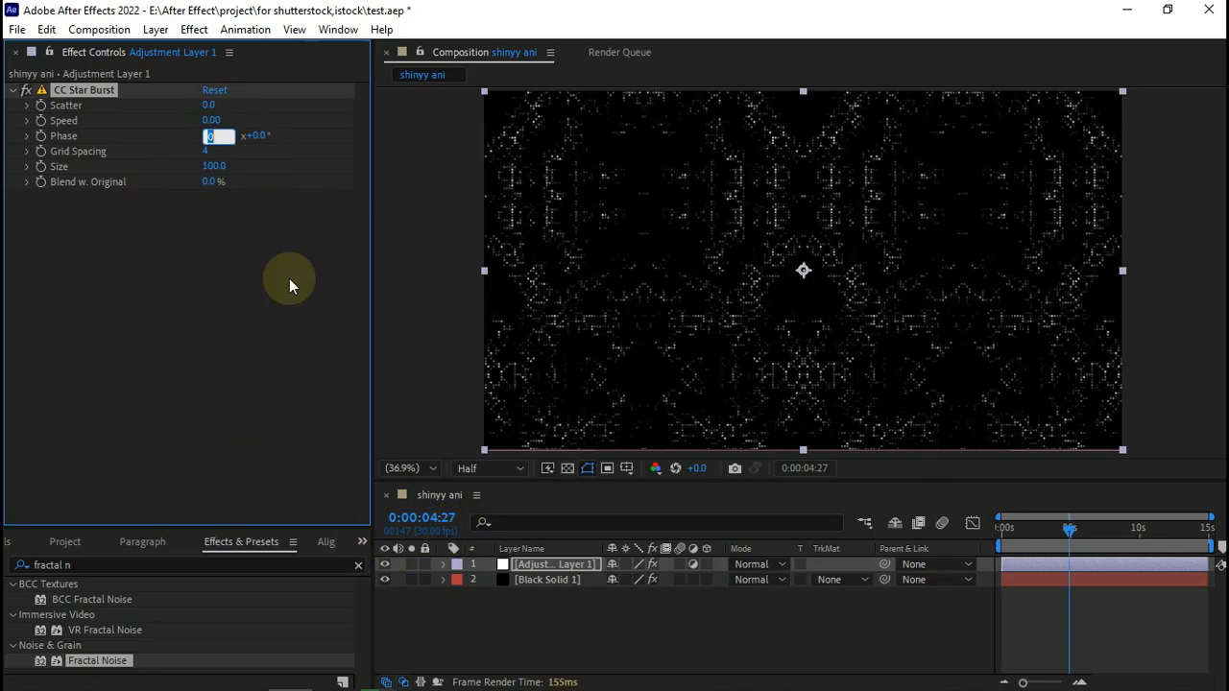
key(Tab)
key(Tab)
key(Tab)
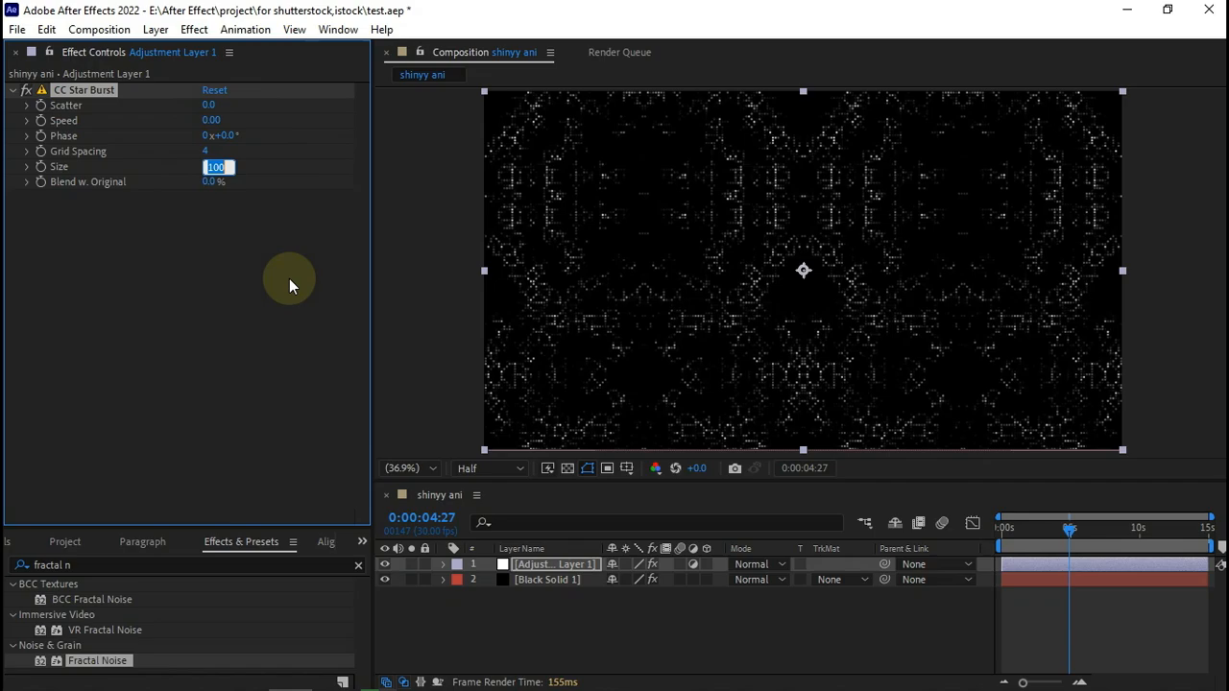
text(60)
key(Return)
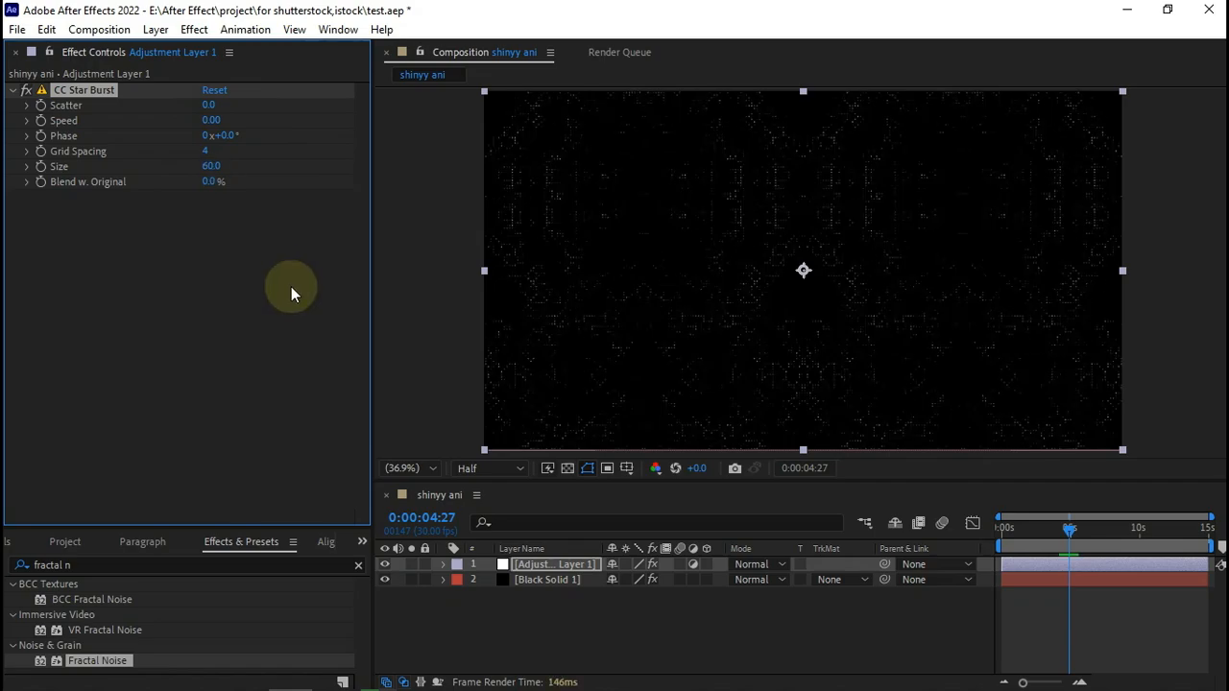
- Create a second black solid of 1920 x 1080 px above the adjustment layer and set its blending mode to Add
right_click(504, 594)
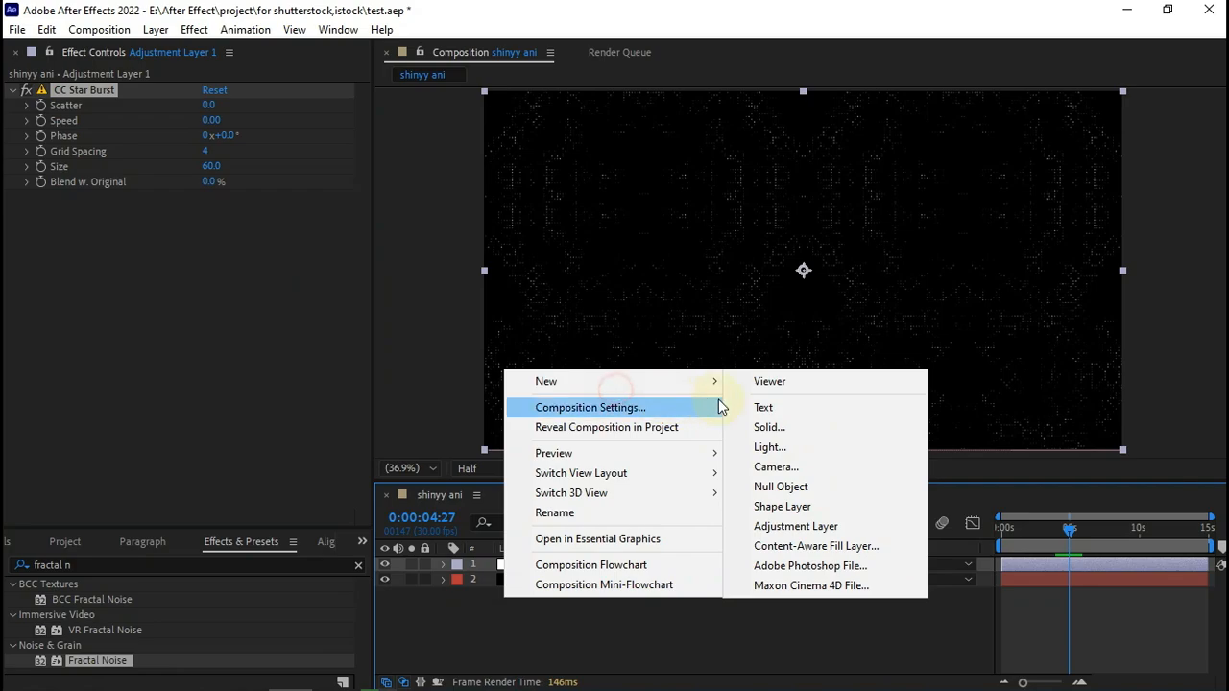
click(769, 427)
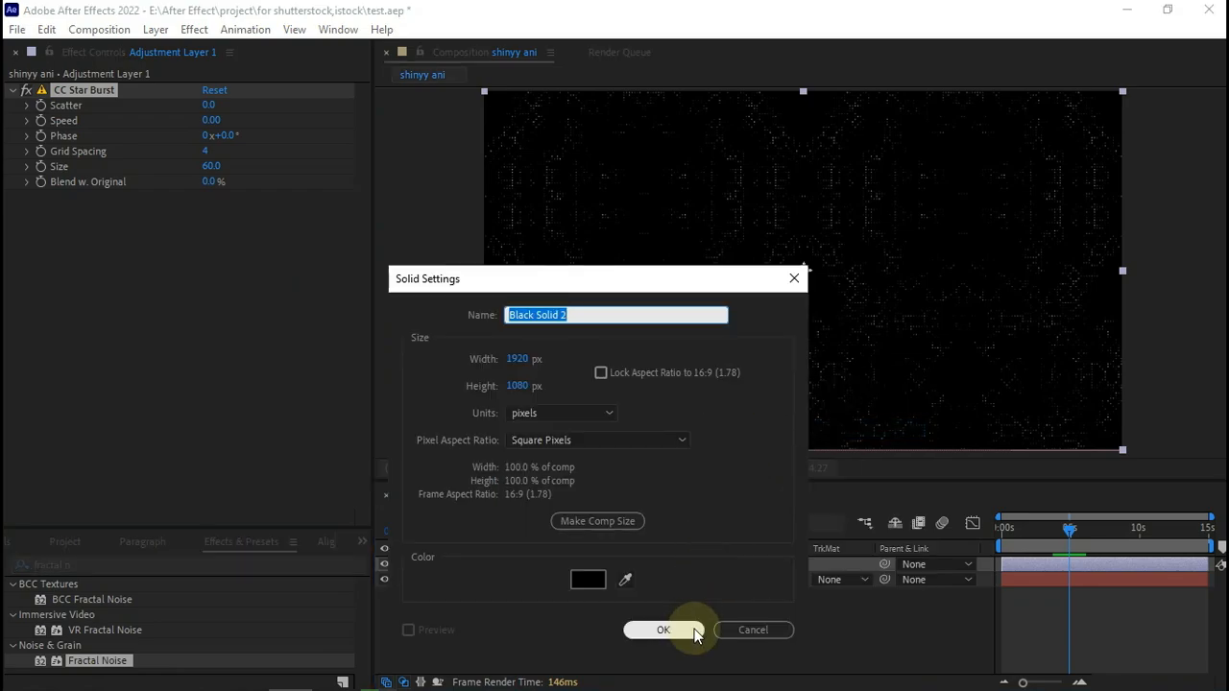
click(695, 632)
click(611, 620)
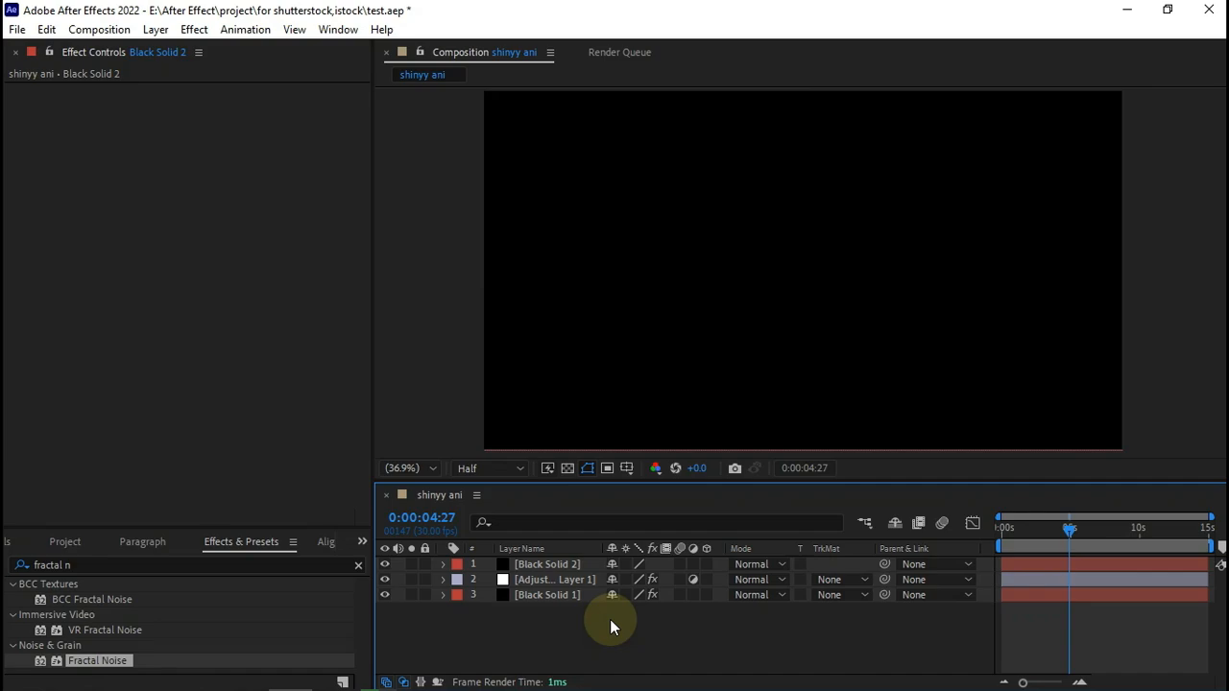
click(744, 565)
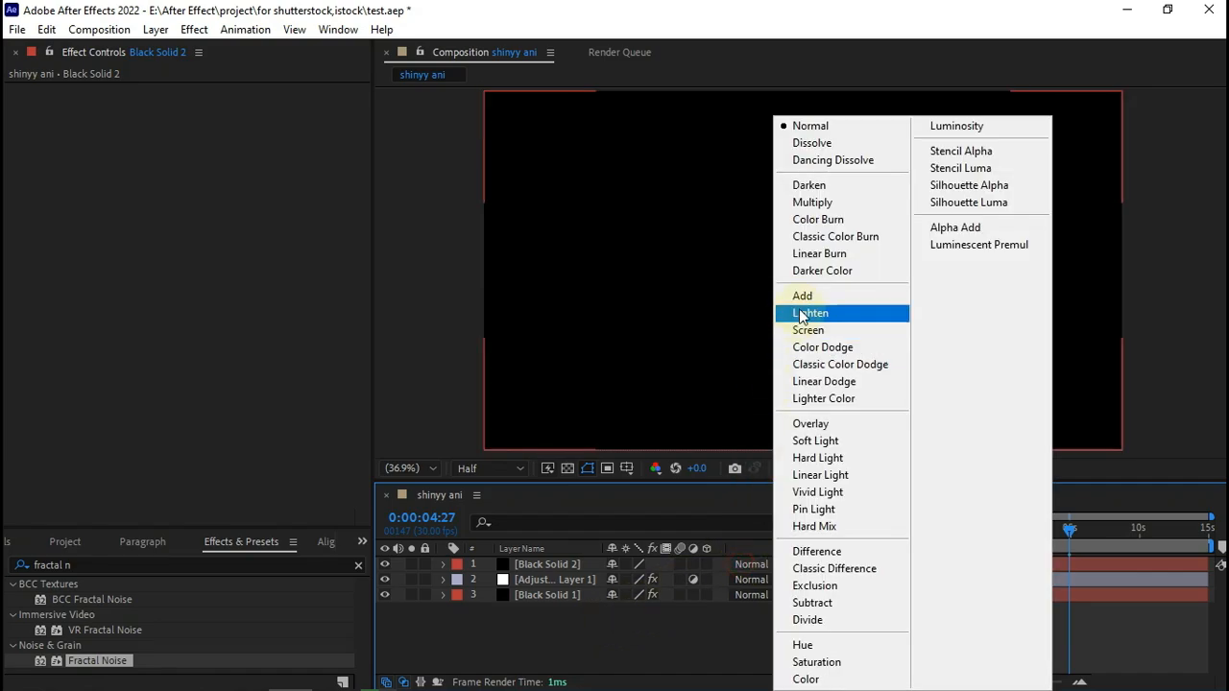
click(801, 298)
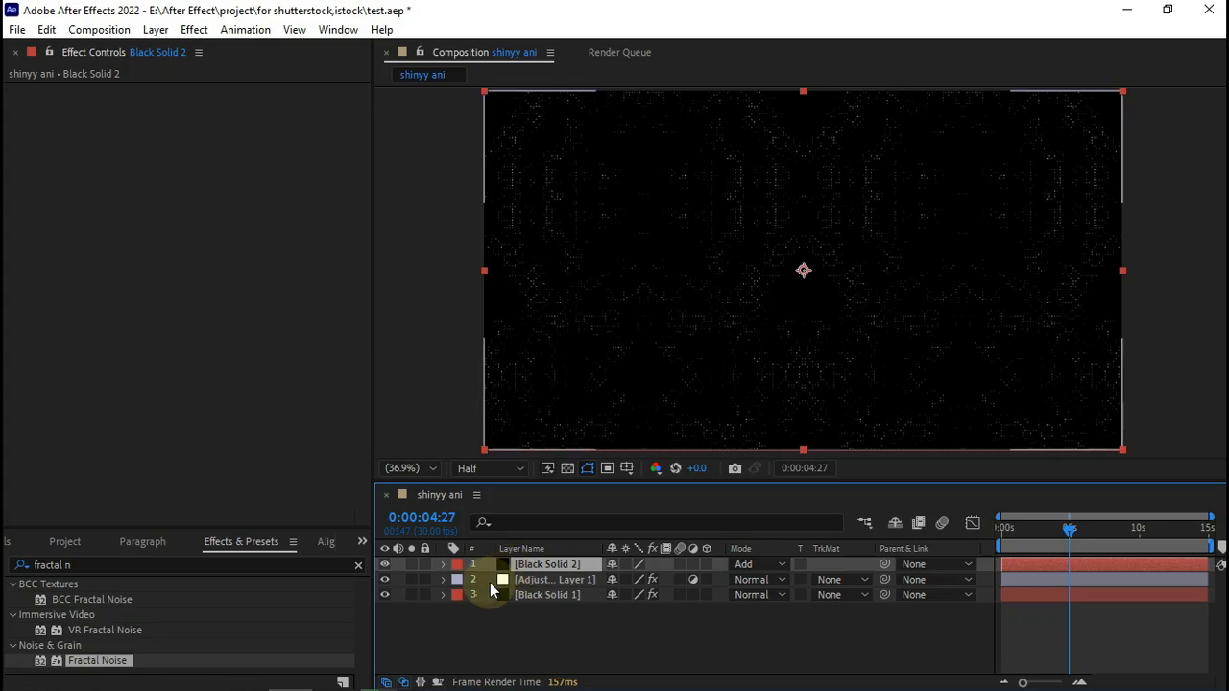
- Add a second adjustment layer above Black Solid 2 and apply the Polar Coordinates effect to it
right_click(474, 623)
mouse_move(590, 420)
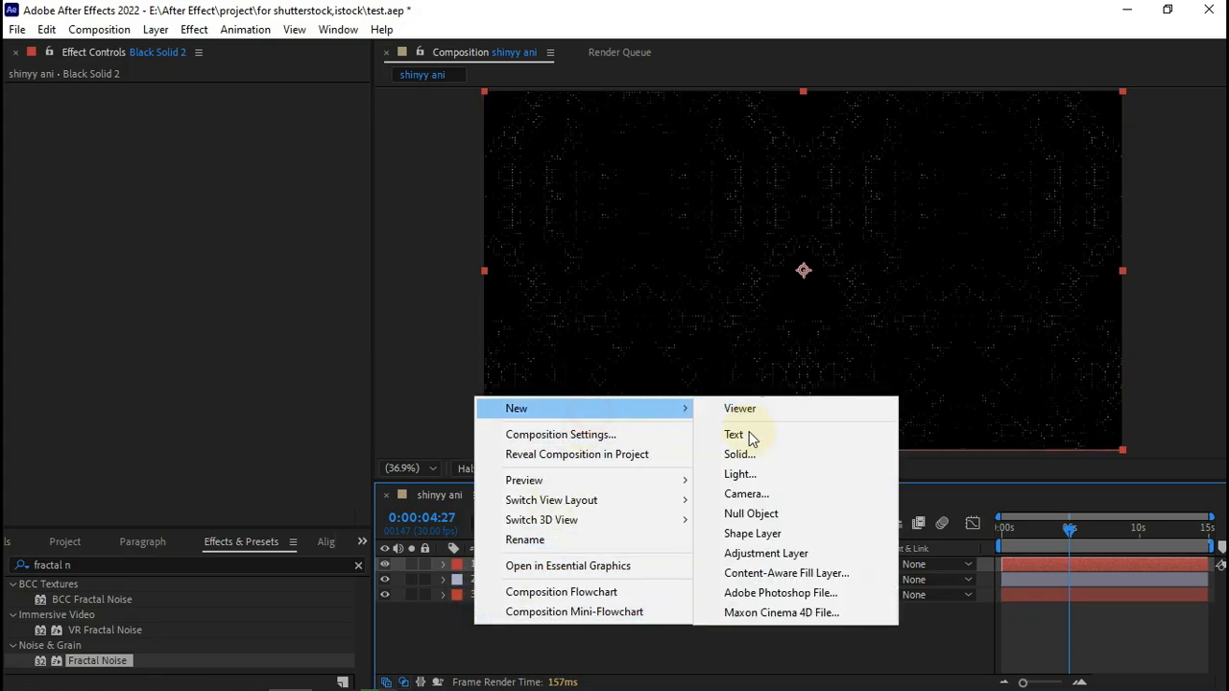
click(765, 555)
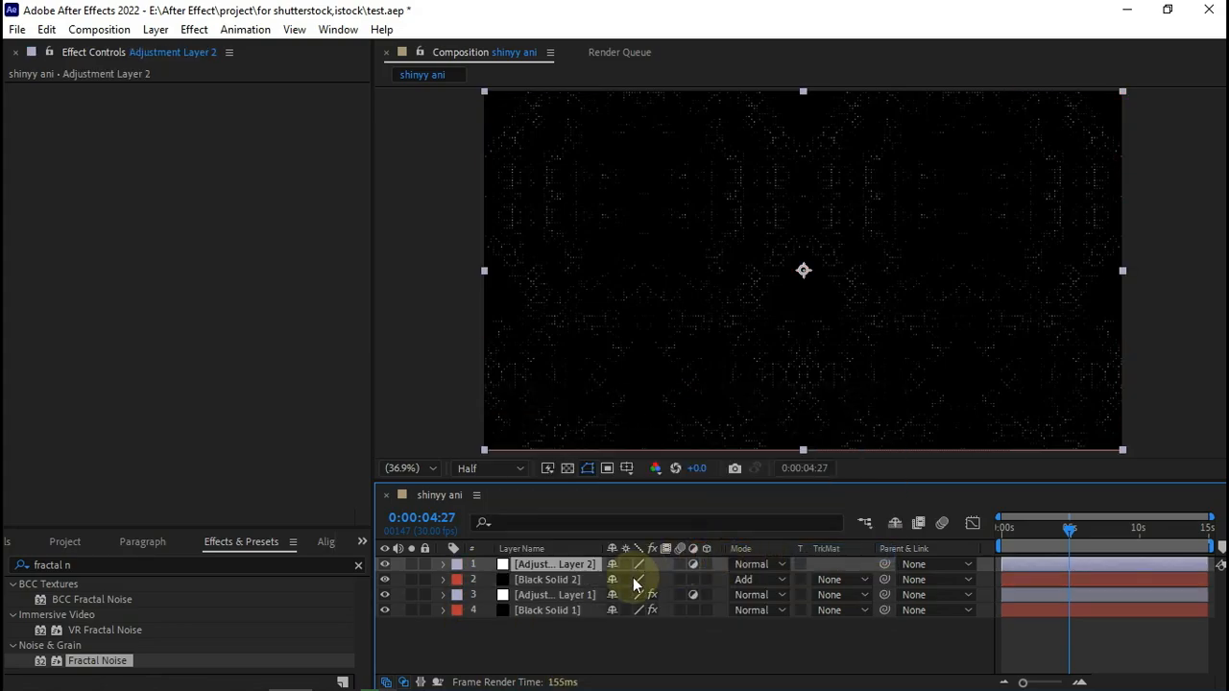
key(ctrl+space)
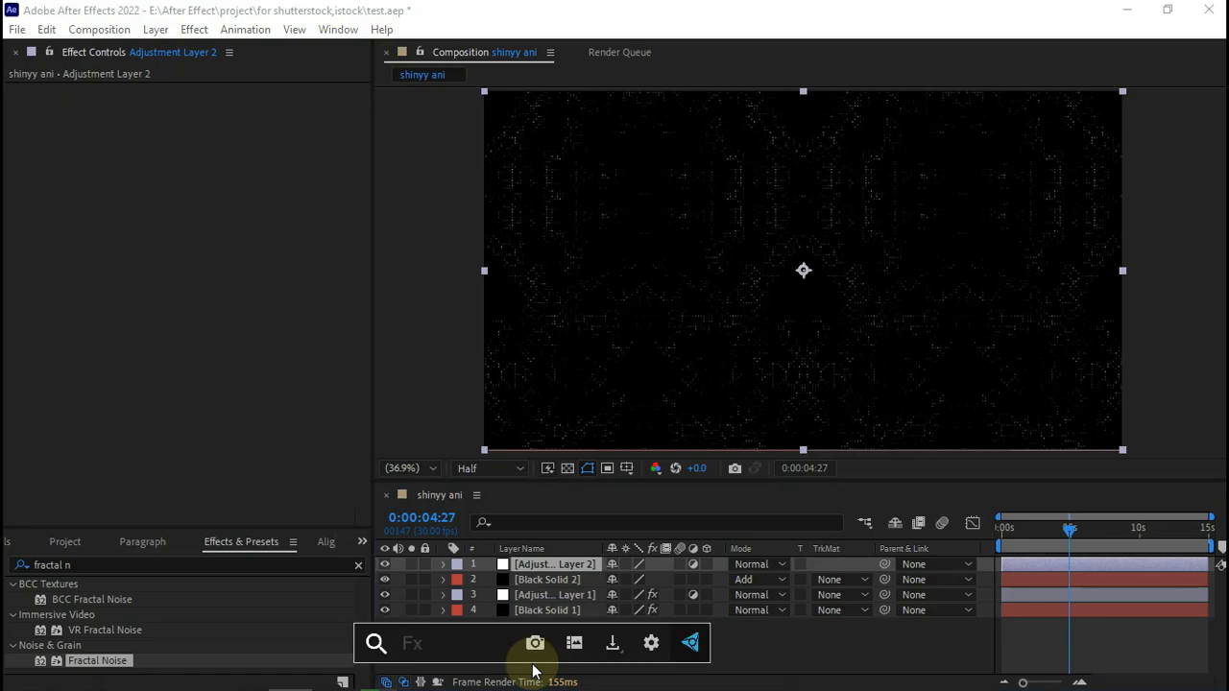
text(polar)
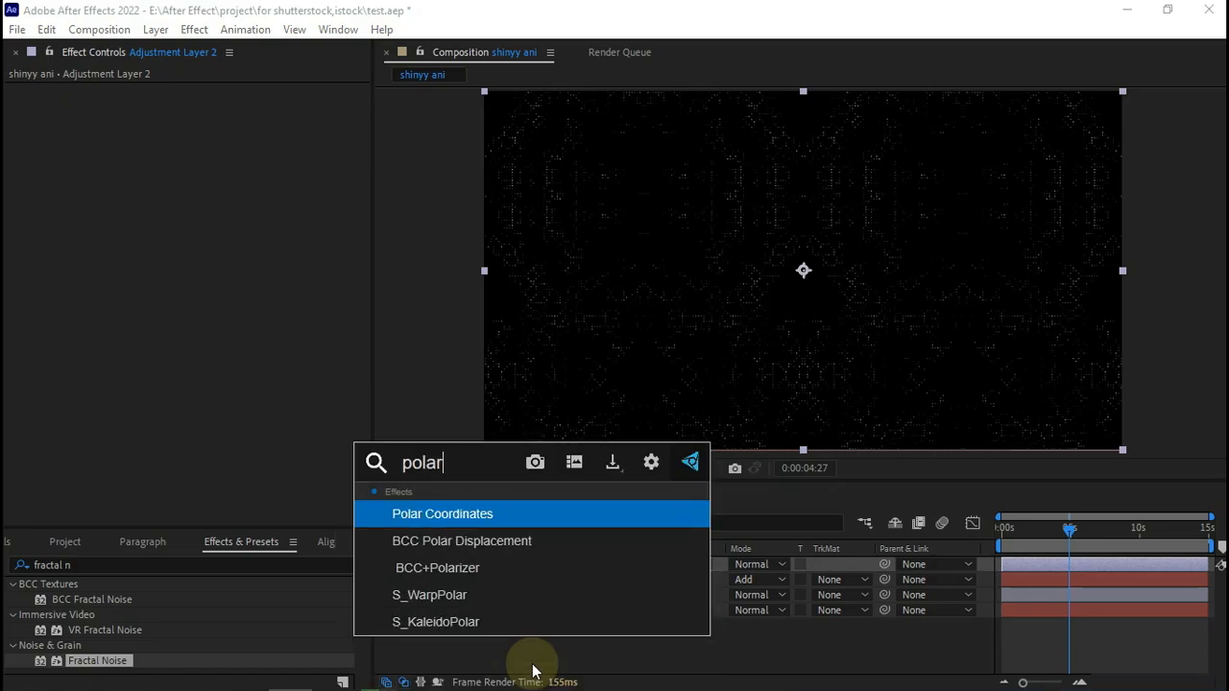
click(467, 520)
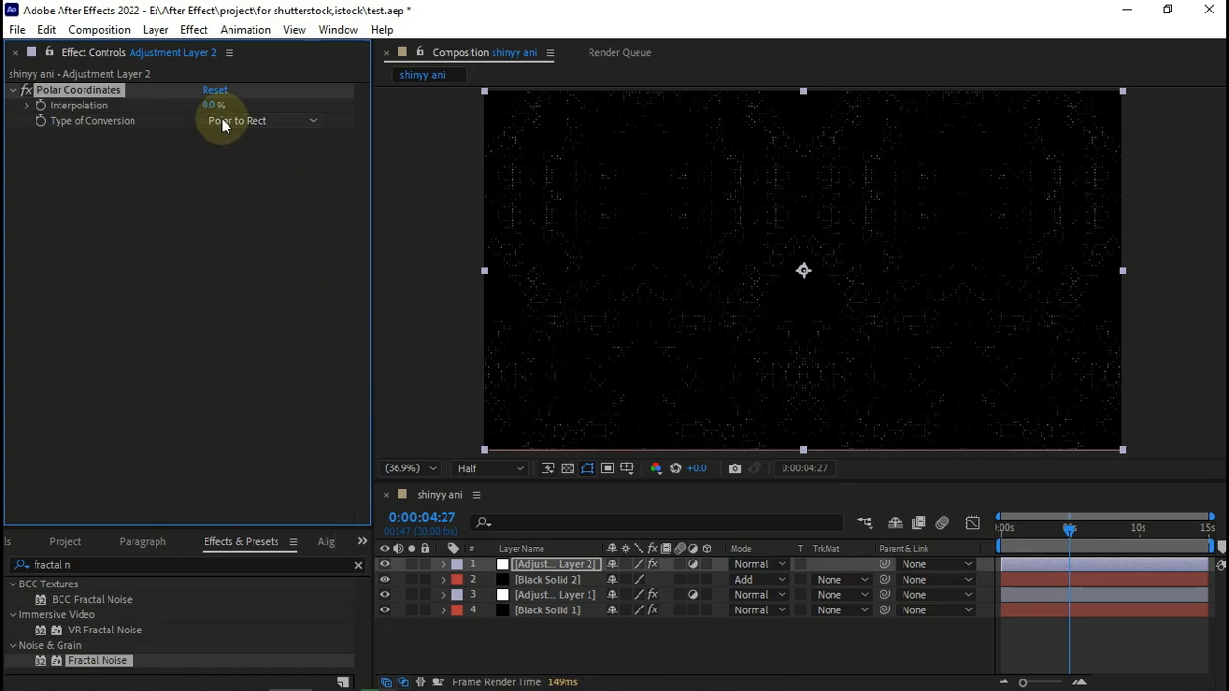
- Set Polar Coordinates to 100% interpolation with Rect to Polar conversion, and check the result against the transparency grid
drag(214, 104, 348, 104)
click(283, 122)
click(279, 141)
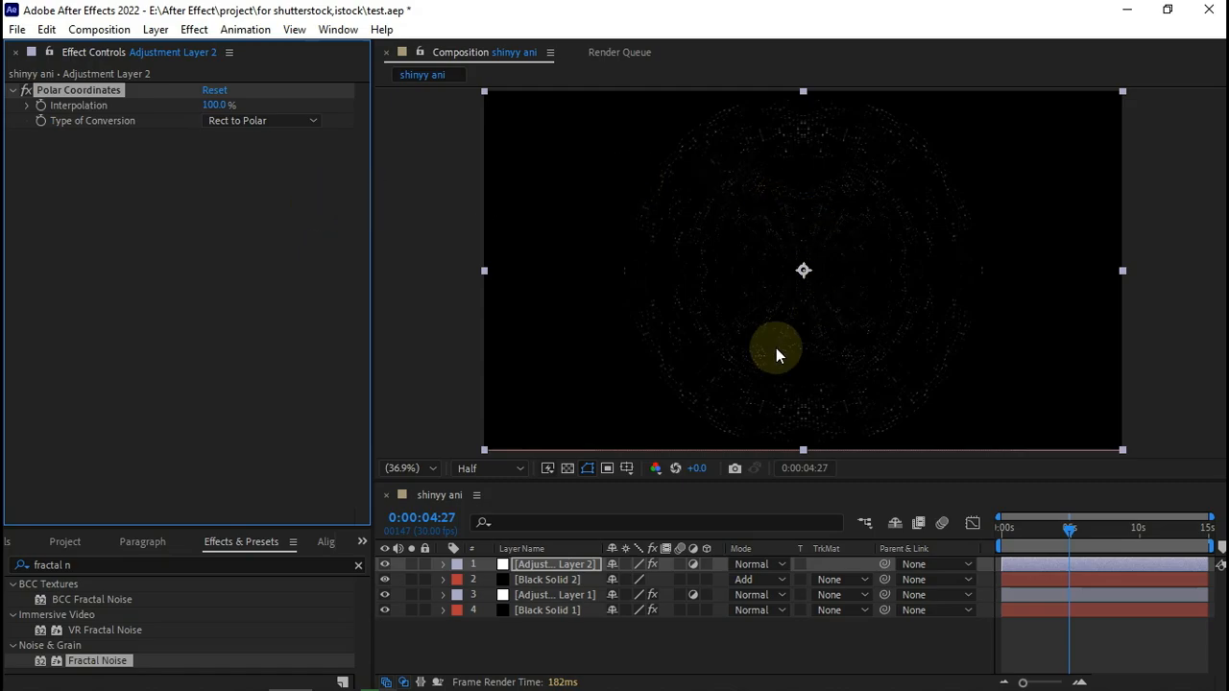
click(568, 469)
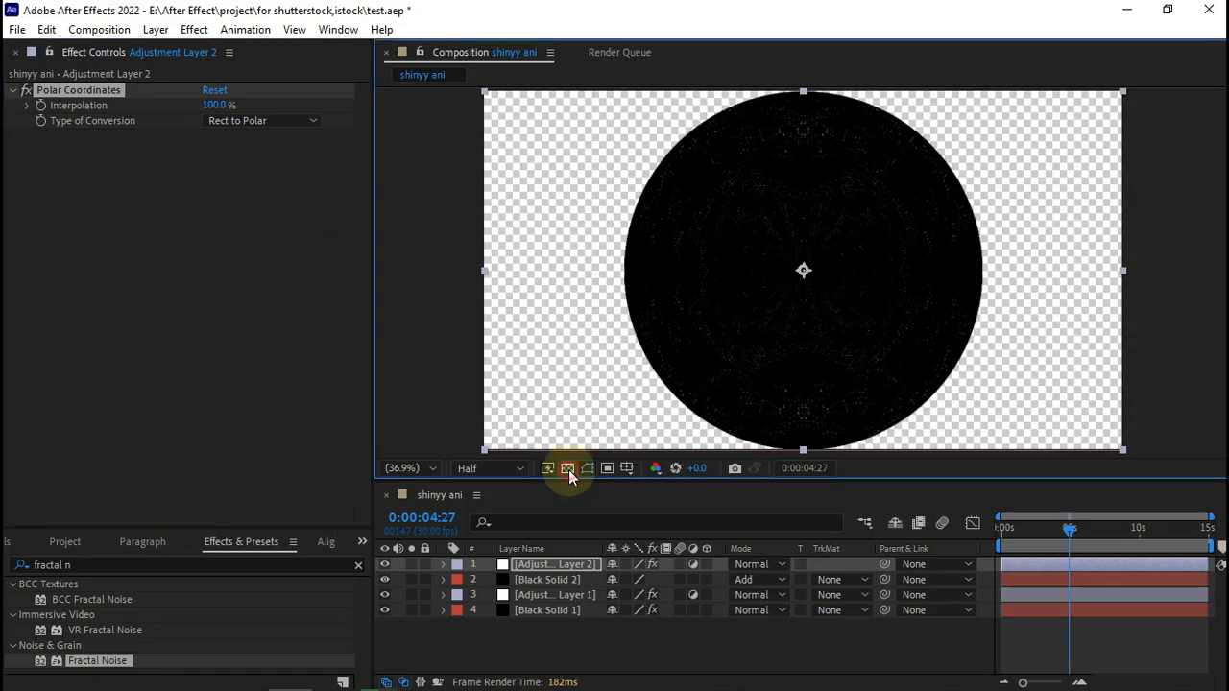
click(568, 470)
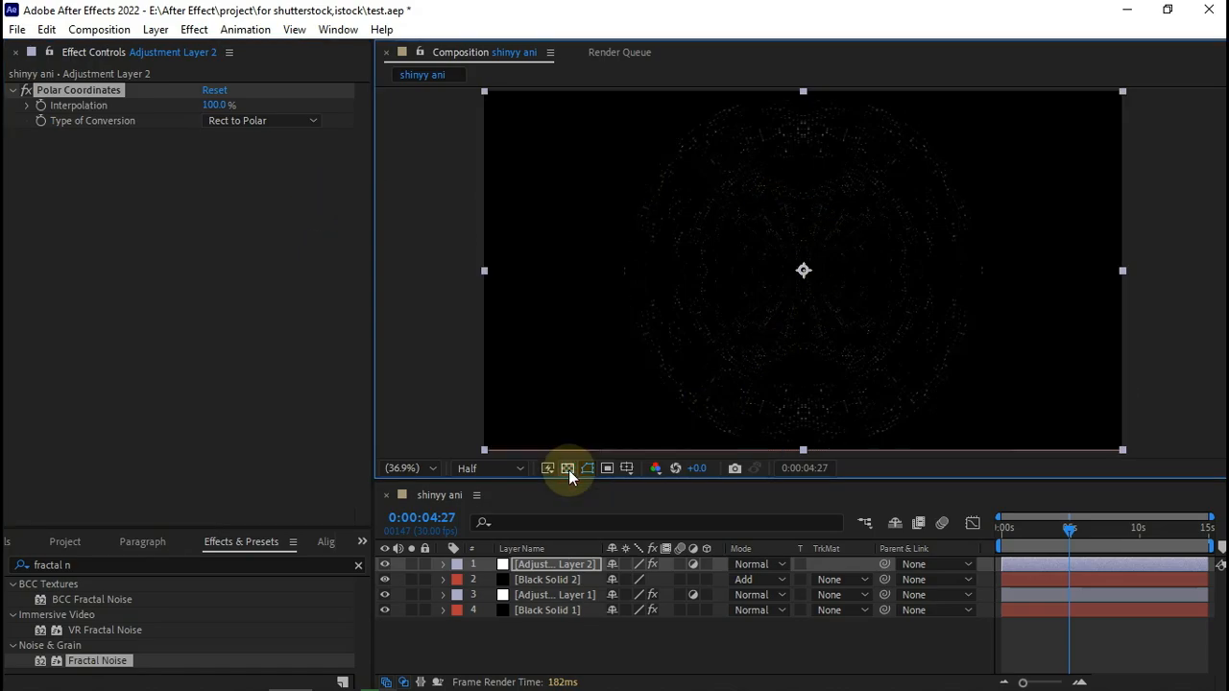
- Apply the Optics Compensation effect to the same adjustment layer and enable Reverse Lens Distortion
key(ctrl+space)
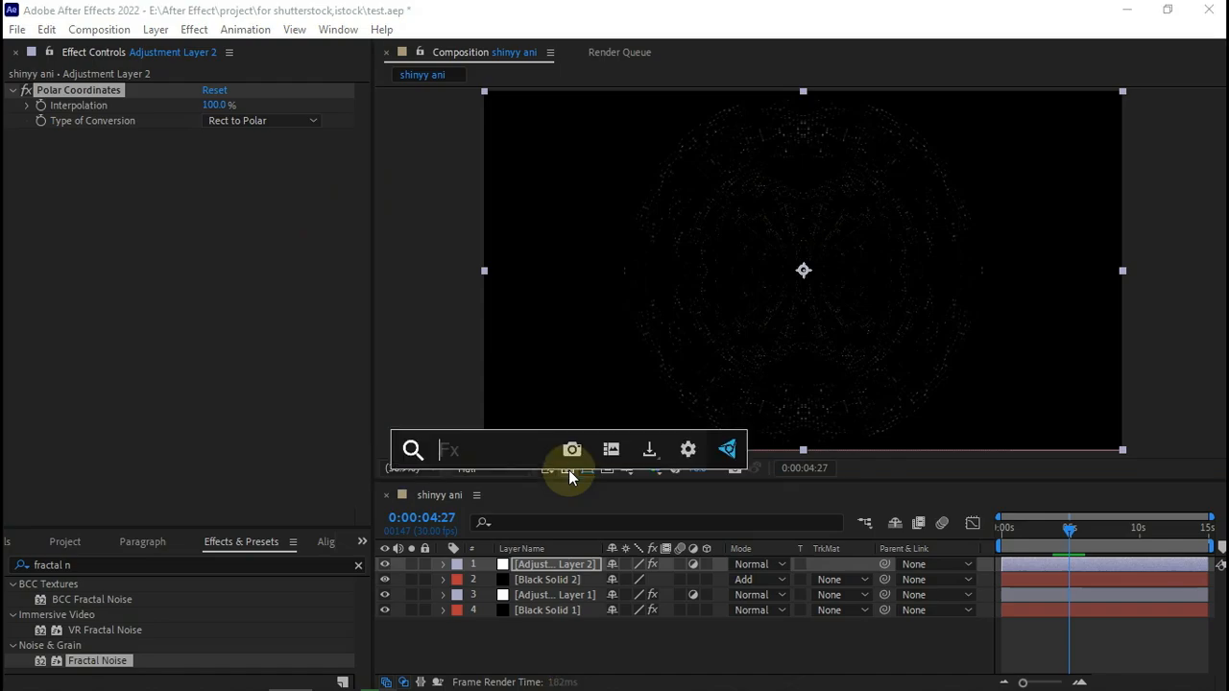
text(optic)
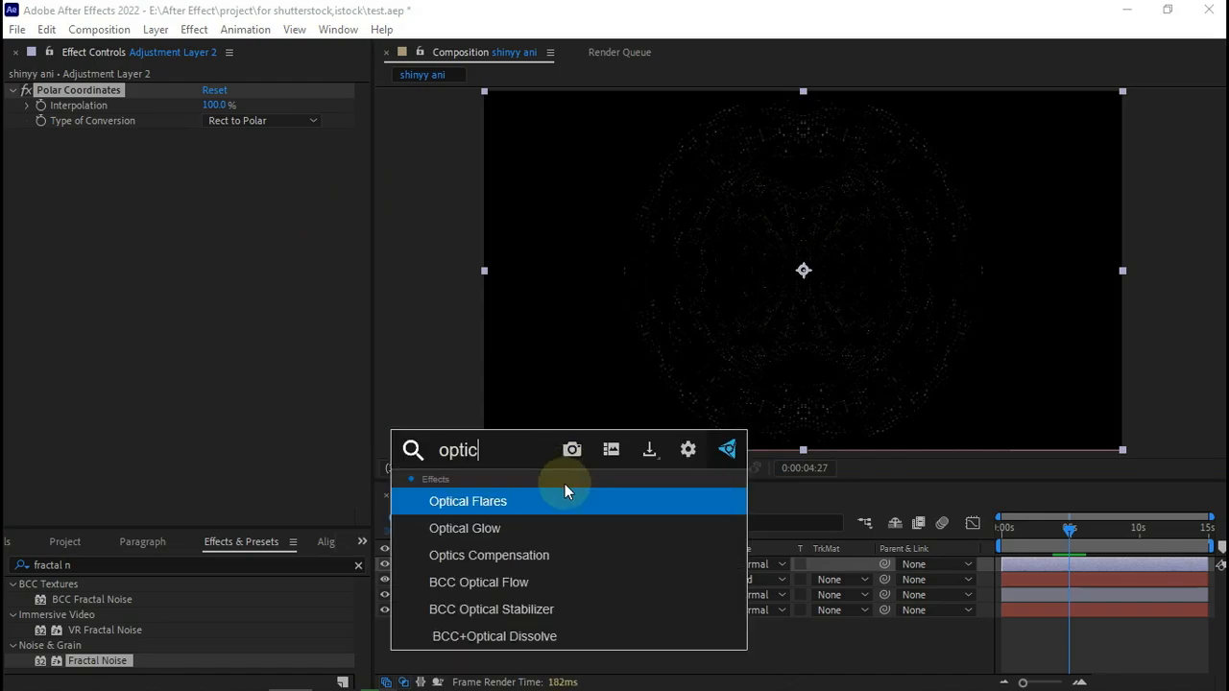
click(526, 555)
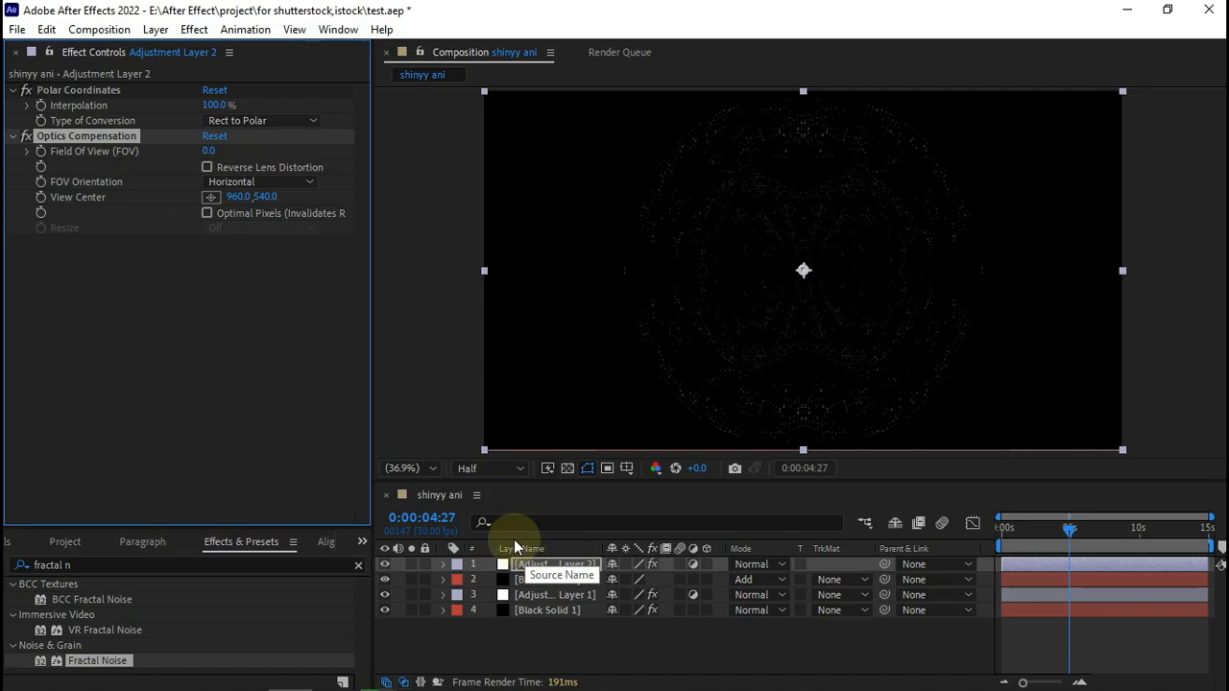
click(213, 169)
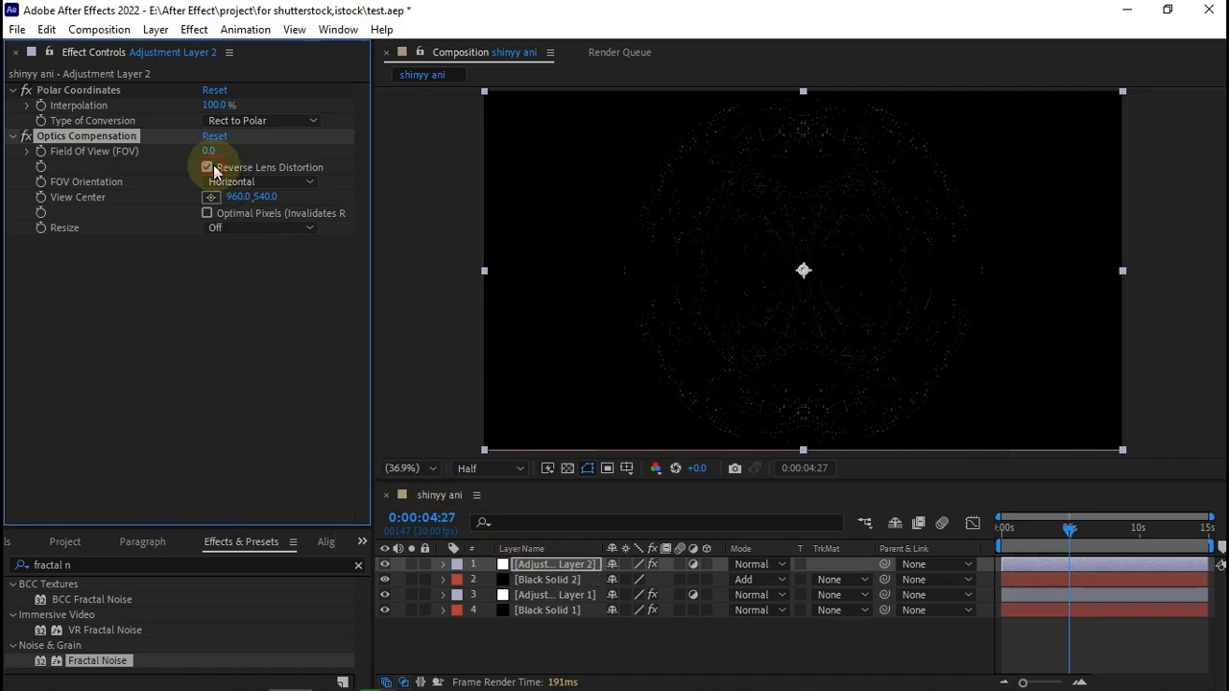
- Try Optics Compensation field of view values of 80, 134.7, 162.1 and 90
click(208, 151)
text(80)
key(Return)
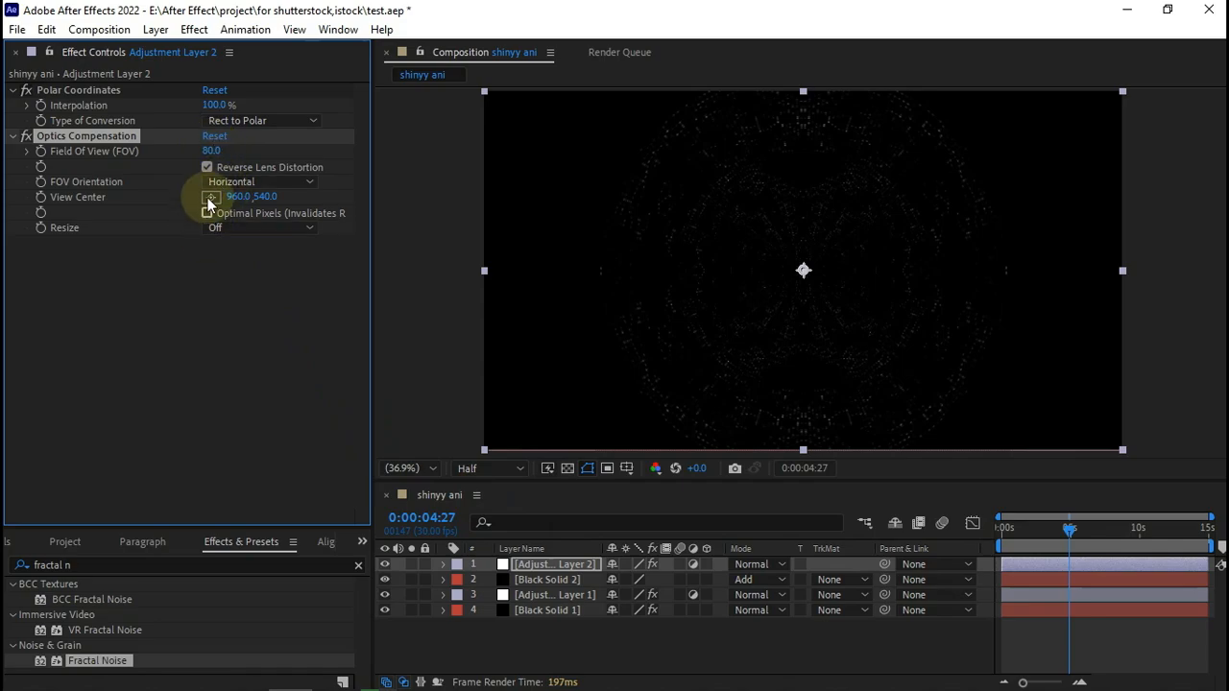
mouse_move(212, 154)
mouse_down()
mouse_move(913, 179)
mouse_move(801, 217)
mouse_move(782, 240)
mouse_up()
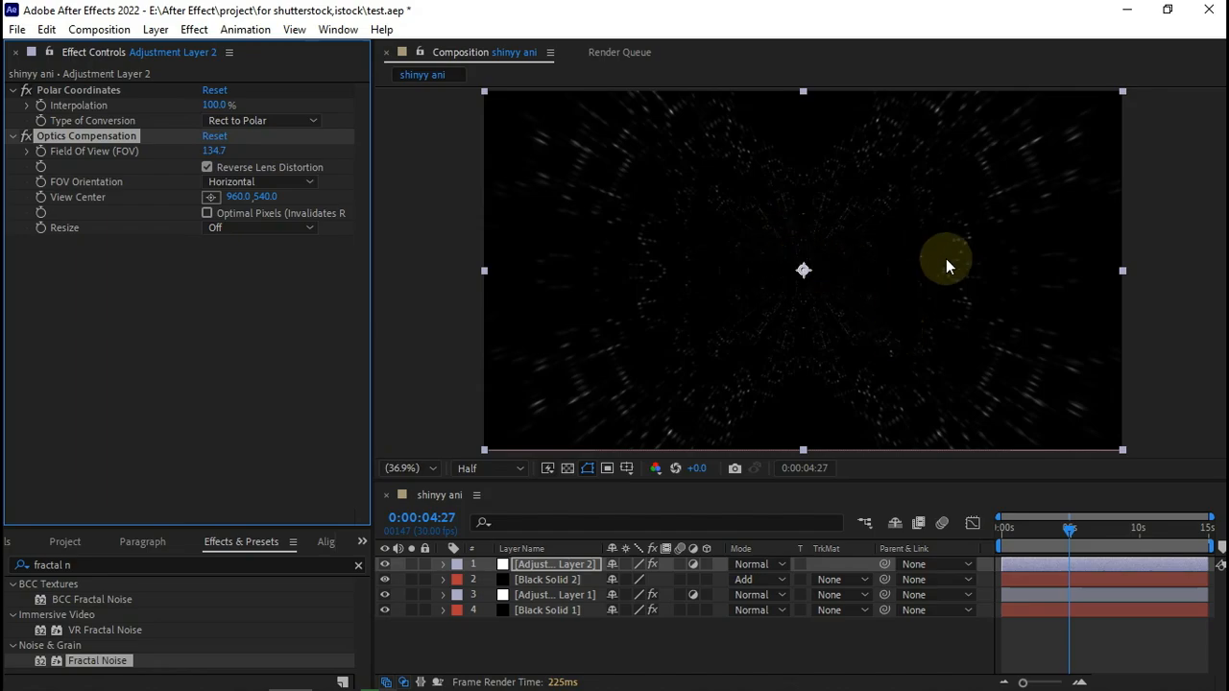
mouse_move(214, 152)
mouse_down()
mouse_move(164, 156)
mouse_move(102, 214)
mouse_move(275, 132)
mouse_move(390, 247)
mouse_up()
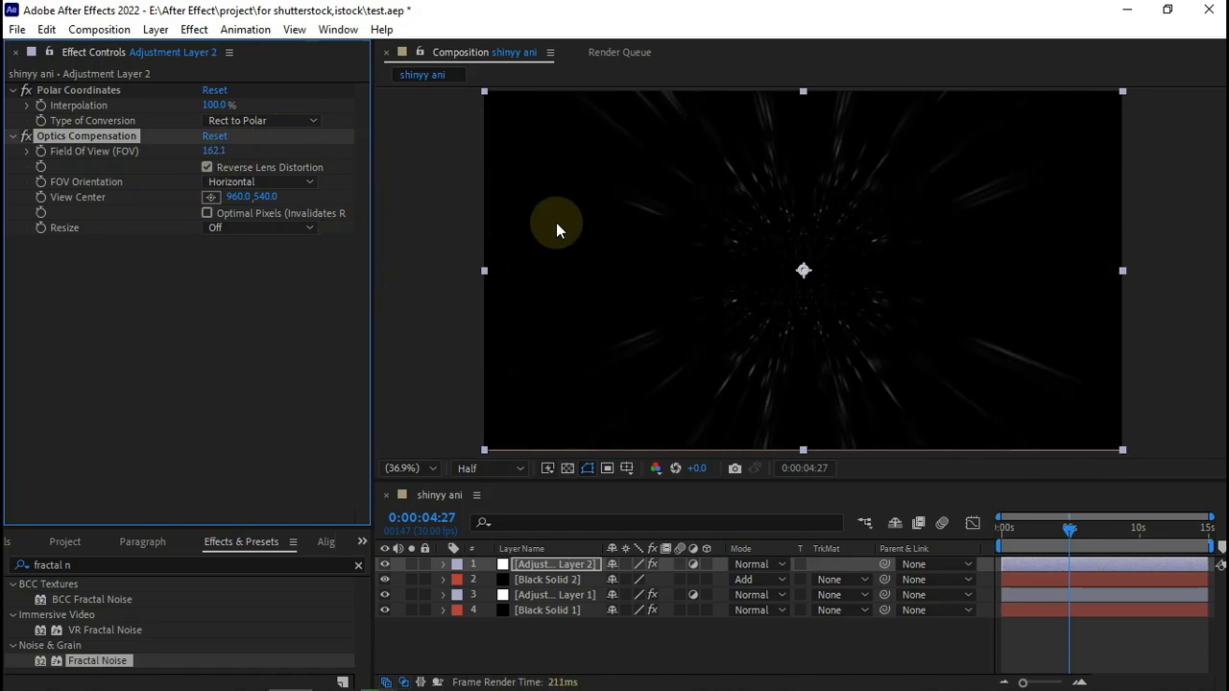
click(215, 152)
text(90)
key(Return)
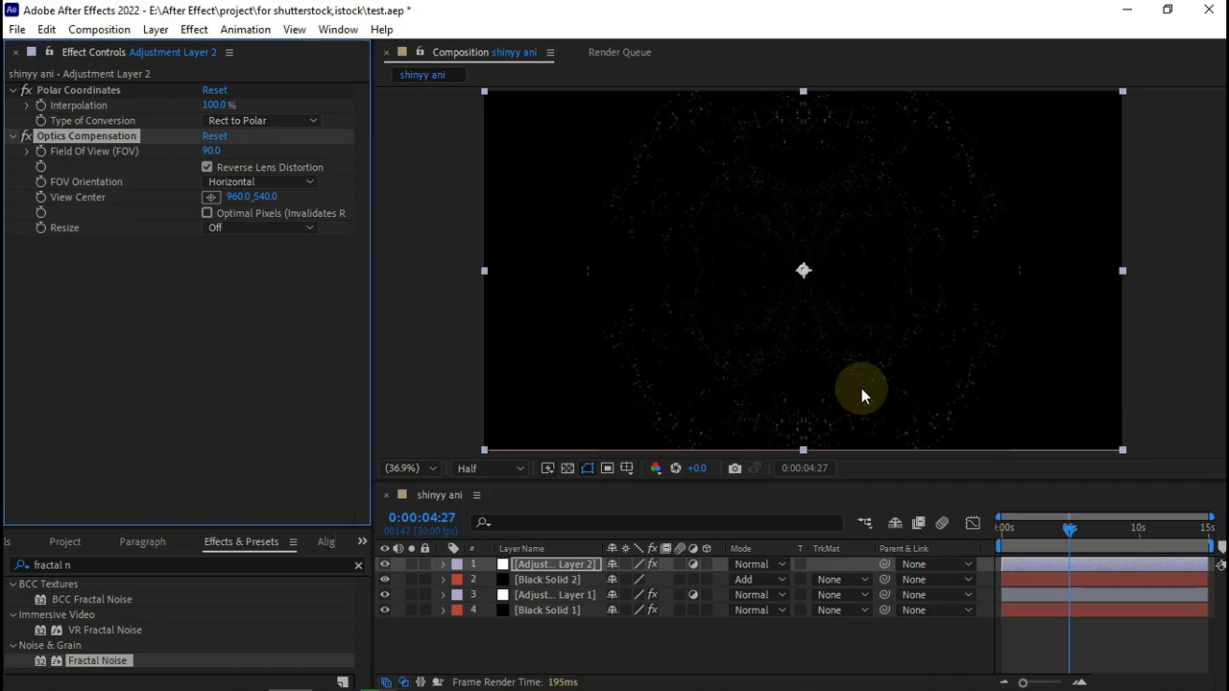
- Inspect the frame at 0:00:03:12 against the transparency grid to see how far the distorted circle fills the composition
click(1048, 530)
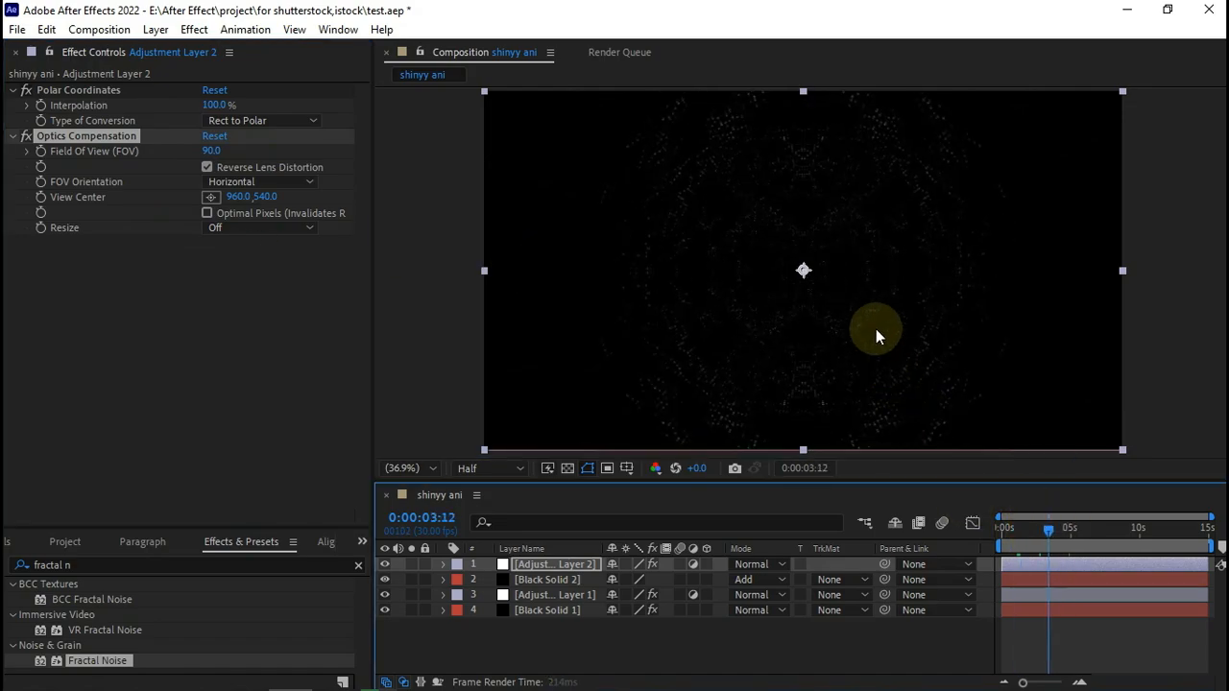
click(568, 468)
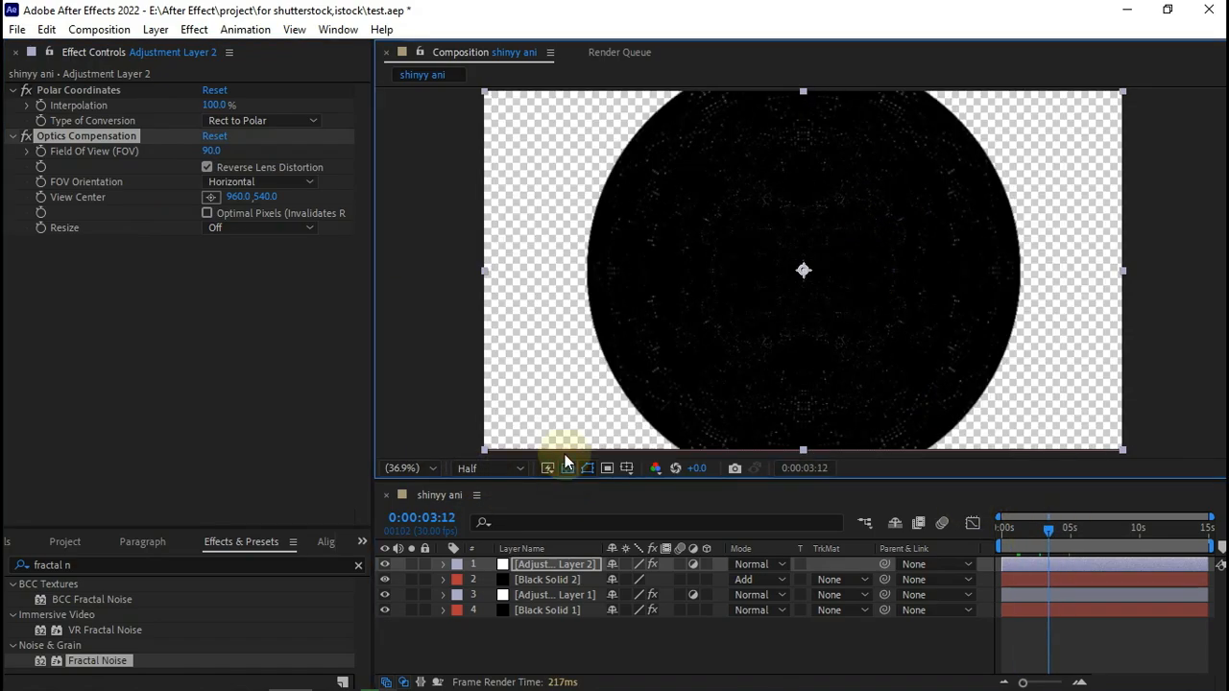
click(568, 468)
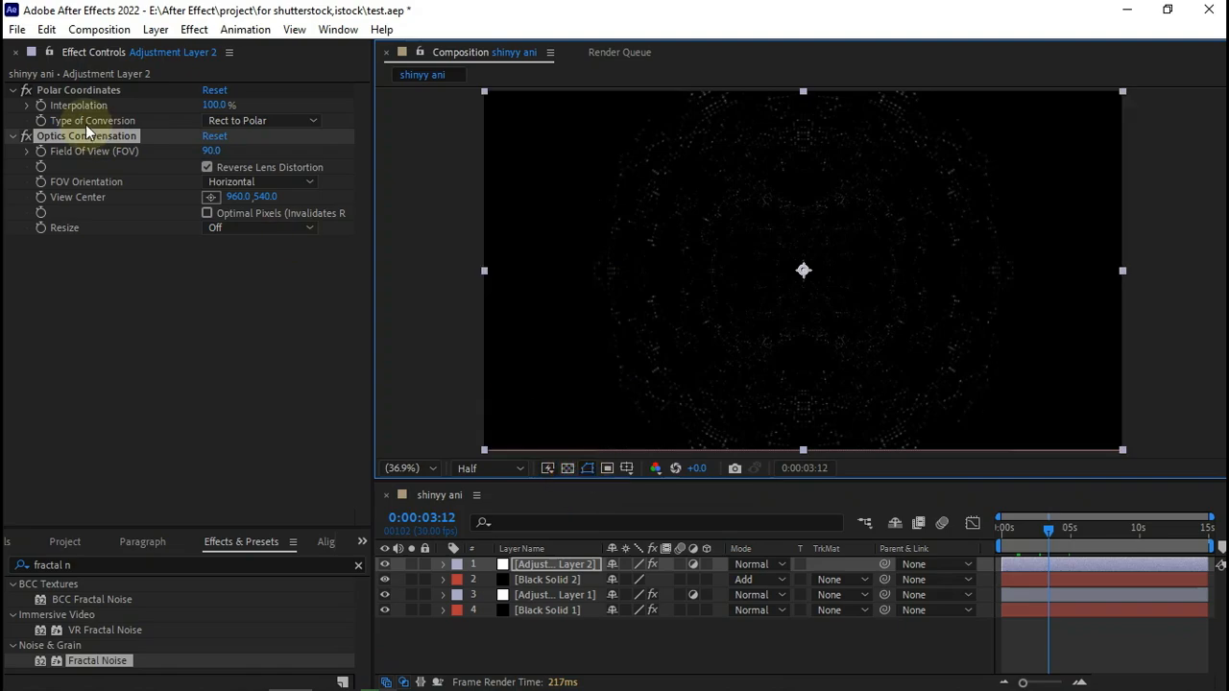
click(238, 108)
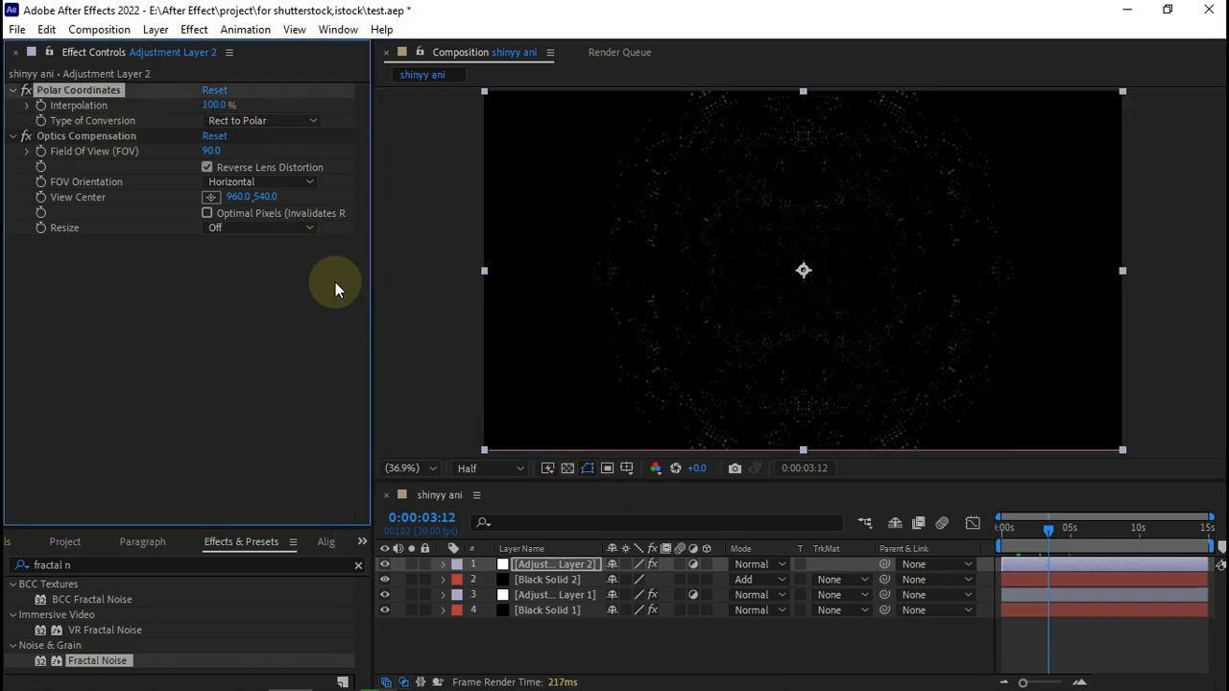
- Set Optics Compensation's field of view to 120 and its FOV orientation to Diagonal, and preview the result up to 0:00:09:04
click(215, 151)
text(110)
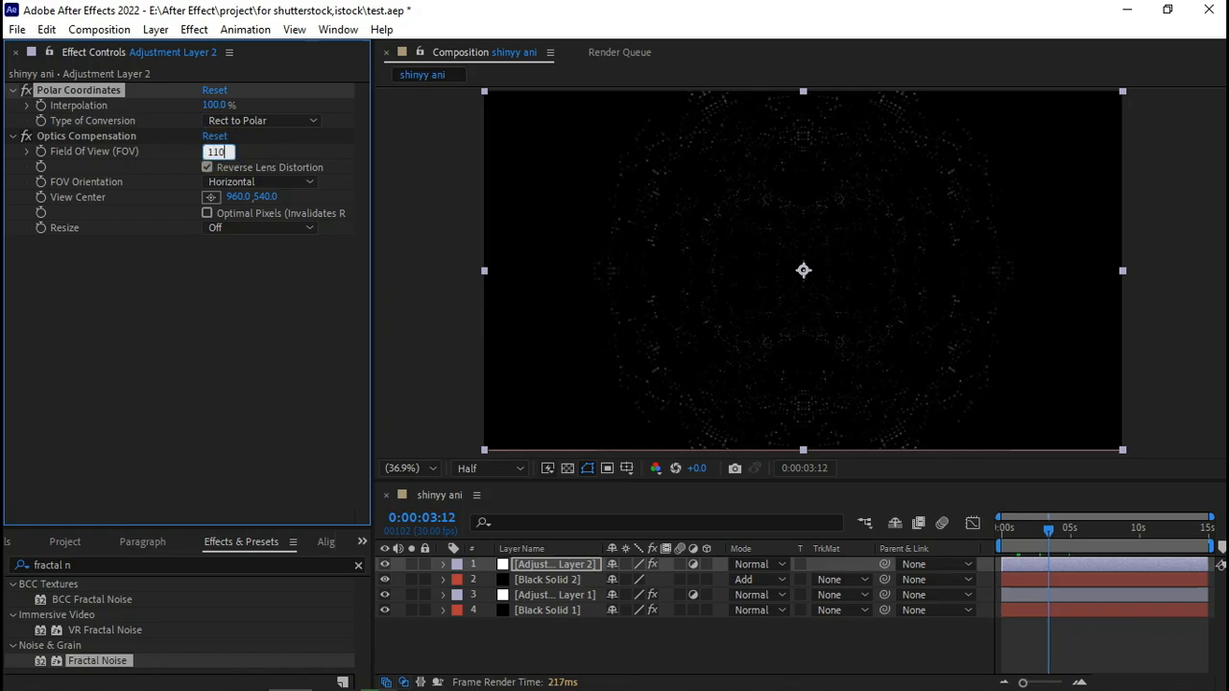
key(Return)
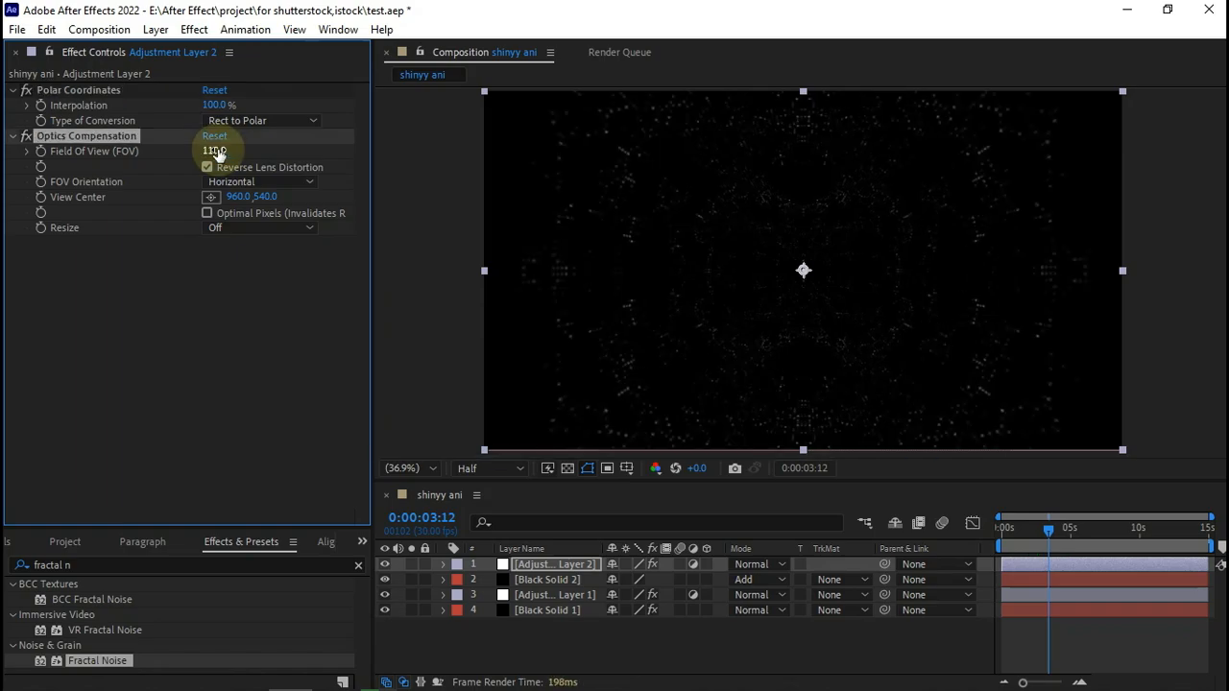
click(215, 151)
text(120)
key(Return)
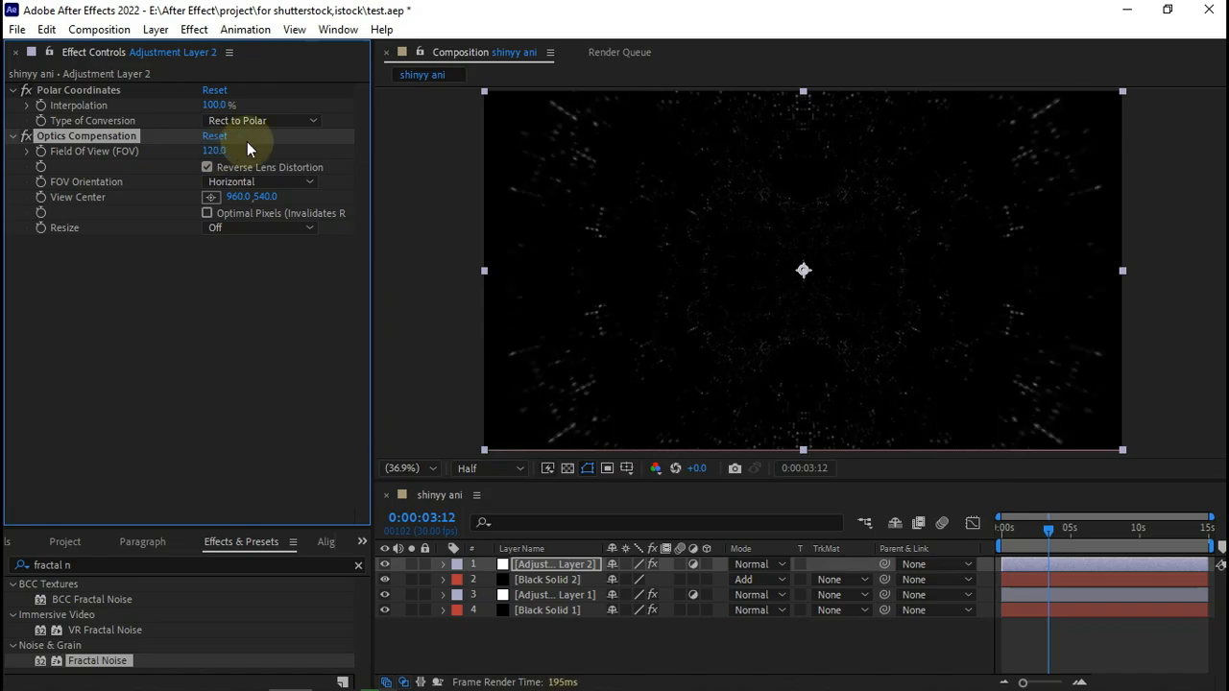
click(219, 183)
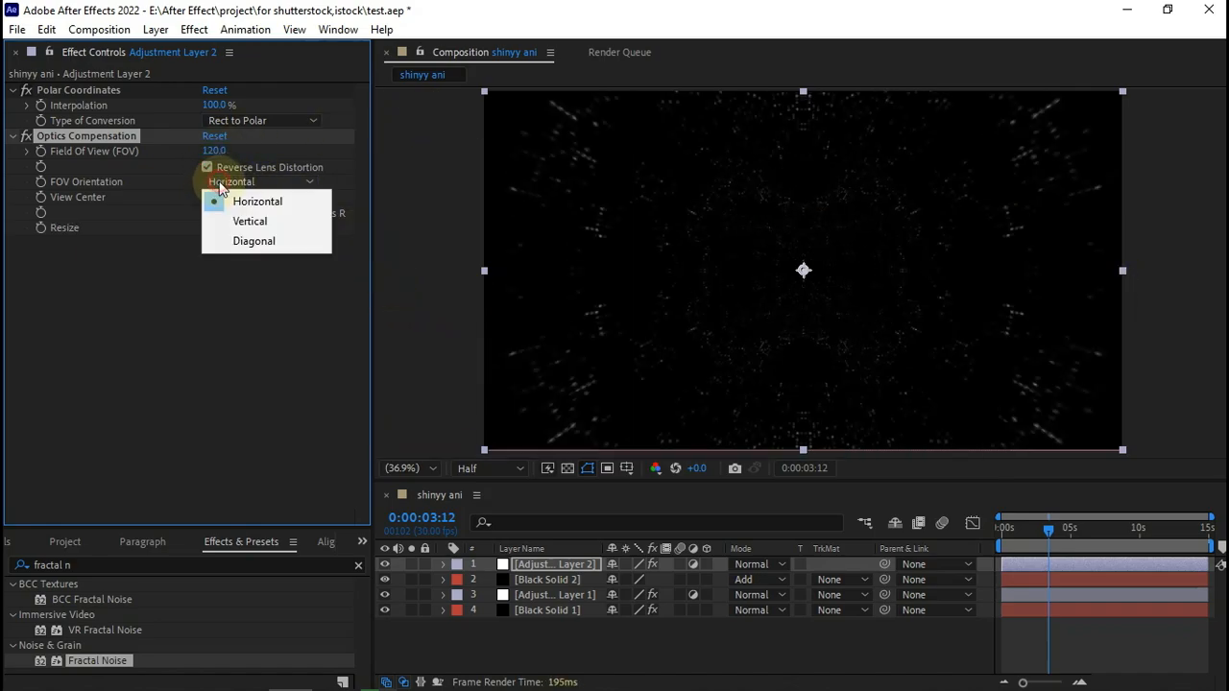
click(242, 241)
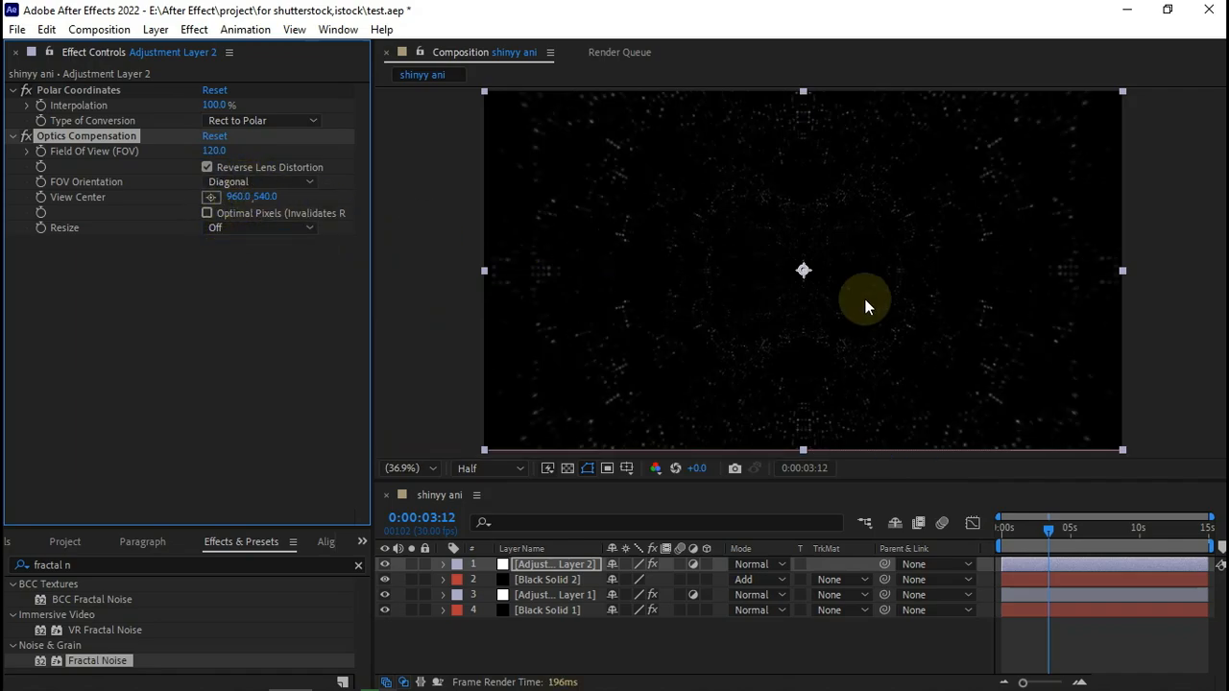
drag(1046, 537, 1124, 526)
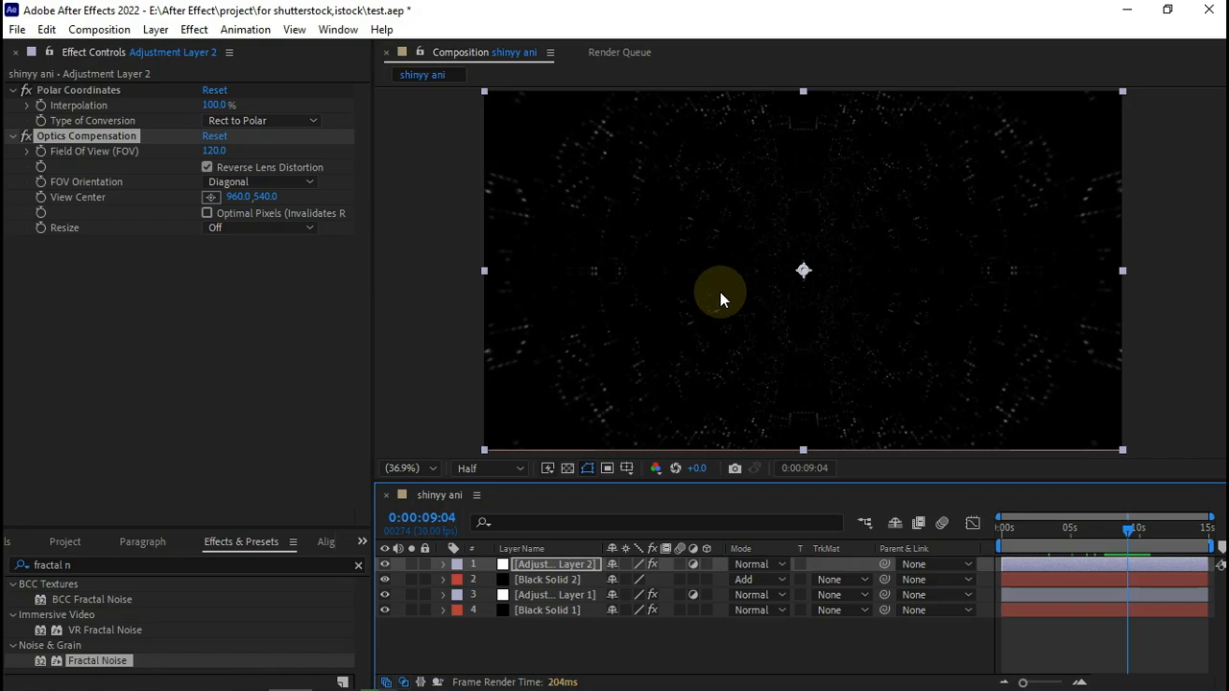
- Add a third adjustment layer at the top of the layer stack and apply the Glow effect to it
right_click(519, 637)
mouse_move(667, 420)
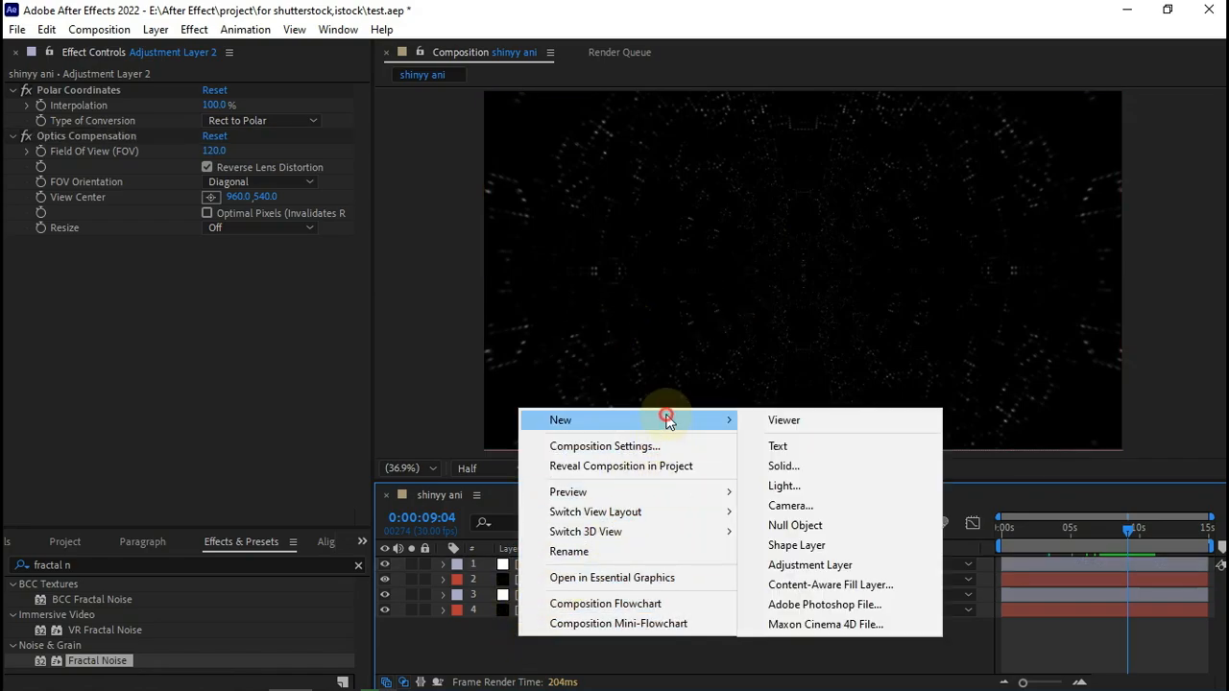
click(798, 566)
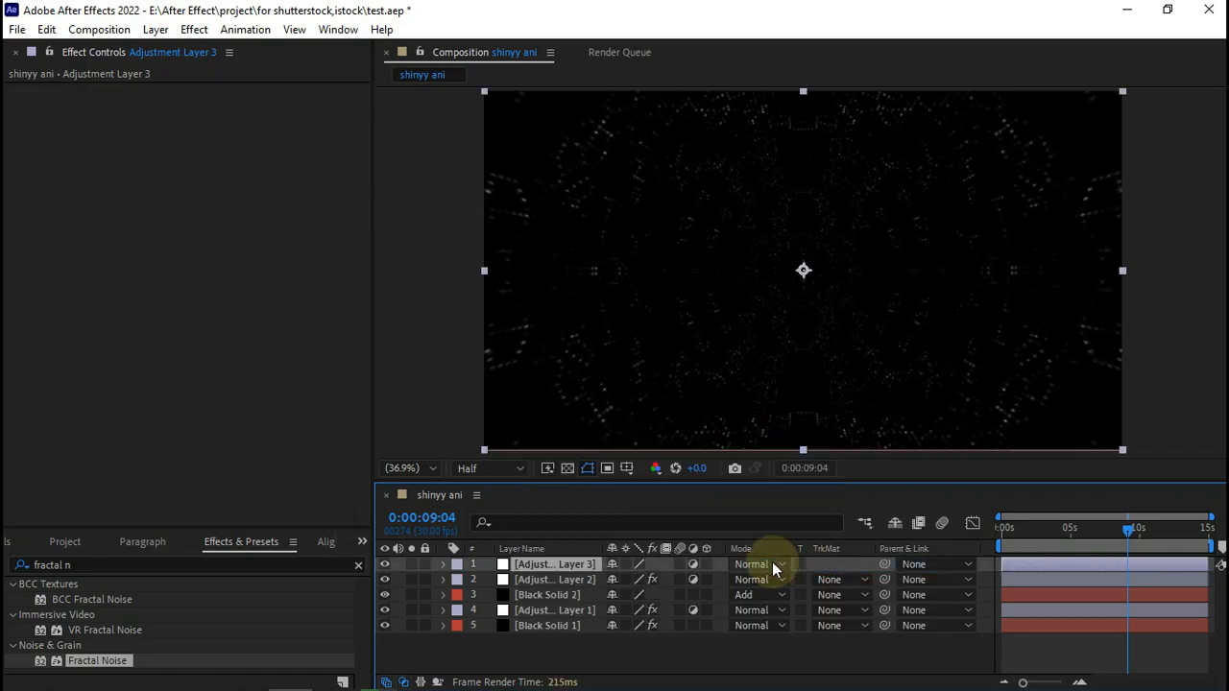
key(ctrl+space)
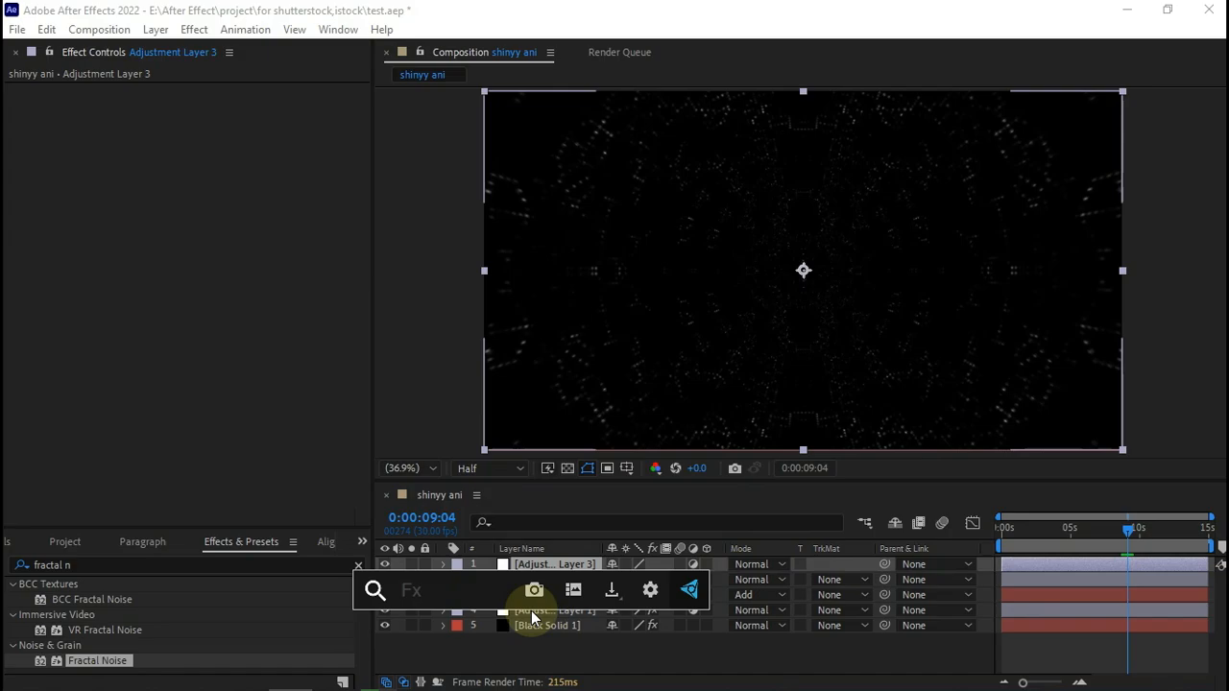
text(glow)
key(Return)
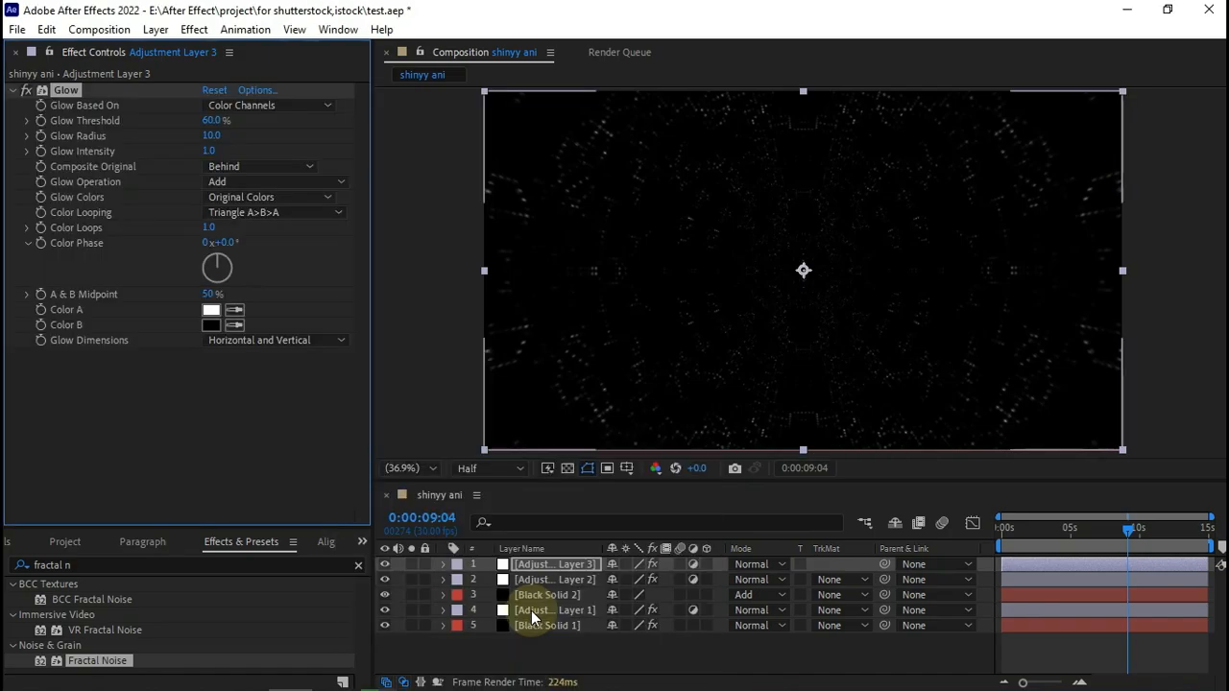
- Set the Glow effect's threshold to 20% and its radius to 30
click(215, 123)
text(3)
text(0)
key(BackSpace)
key(BackSpace)
text(20)
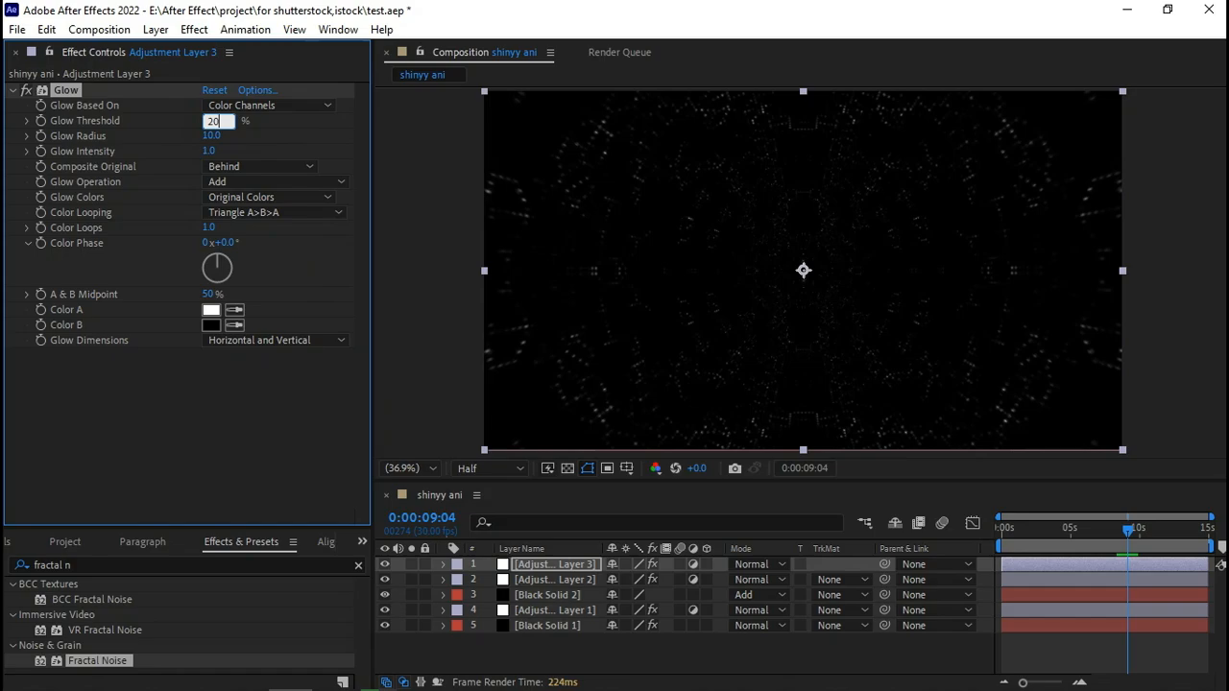
key(Tab)
text(30)
key(Tab)
key(Return)
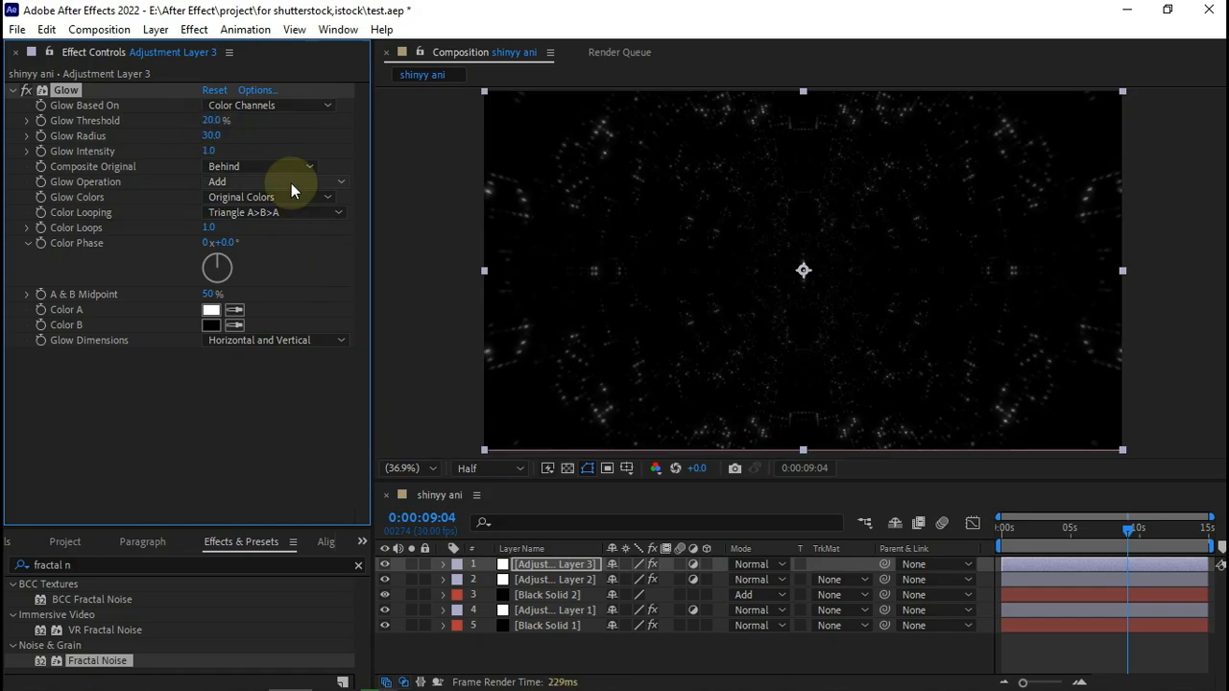
- Duplicate the Glow effect and set the copy's threshold to 10%, radius to 100 and intensity to 0.2
click(12, 91)
key(ctrl+d)
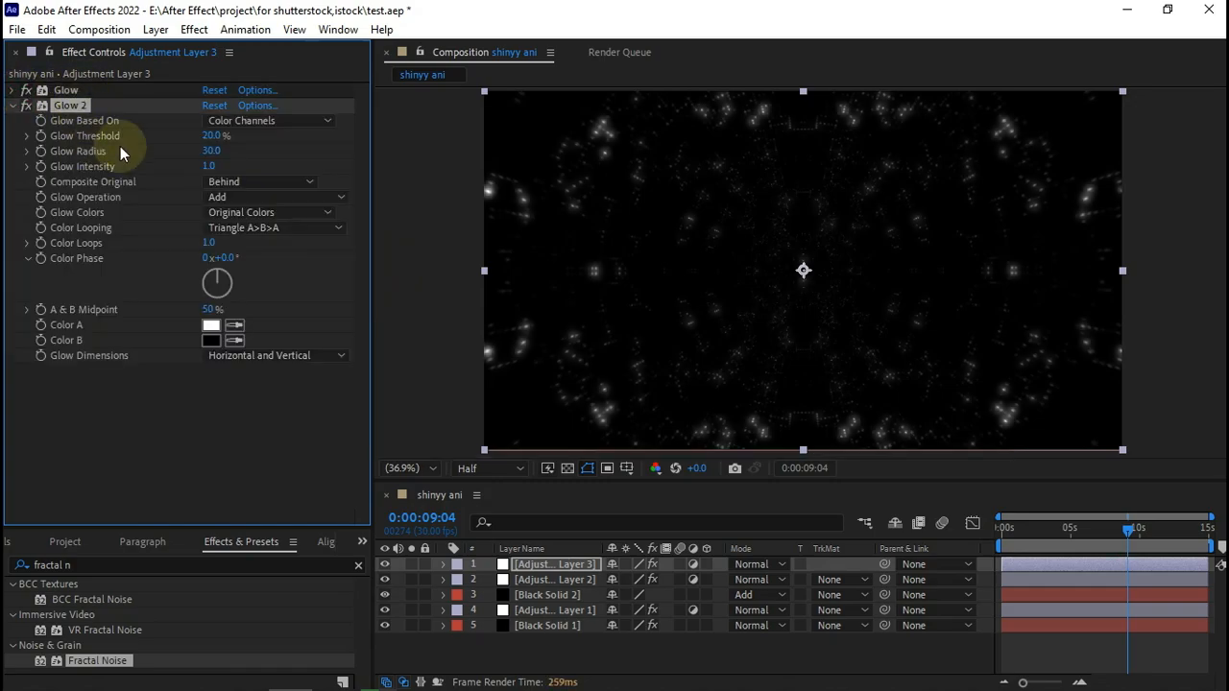
click(212, 135)
text(10)
key(Tab)
text(100)
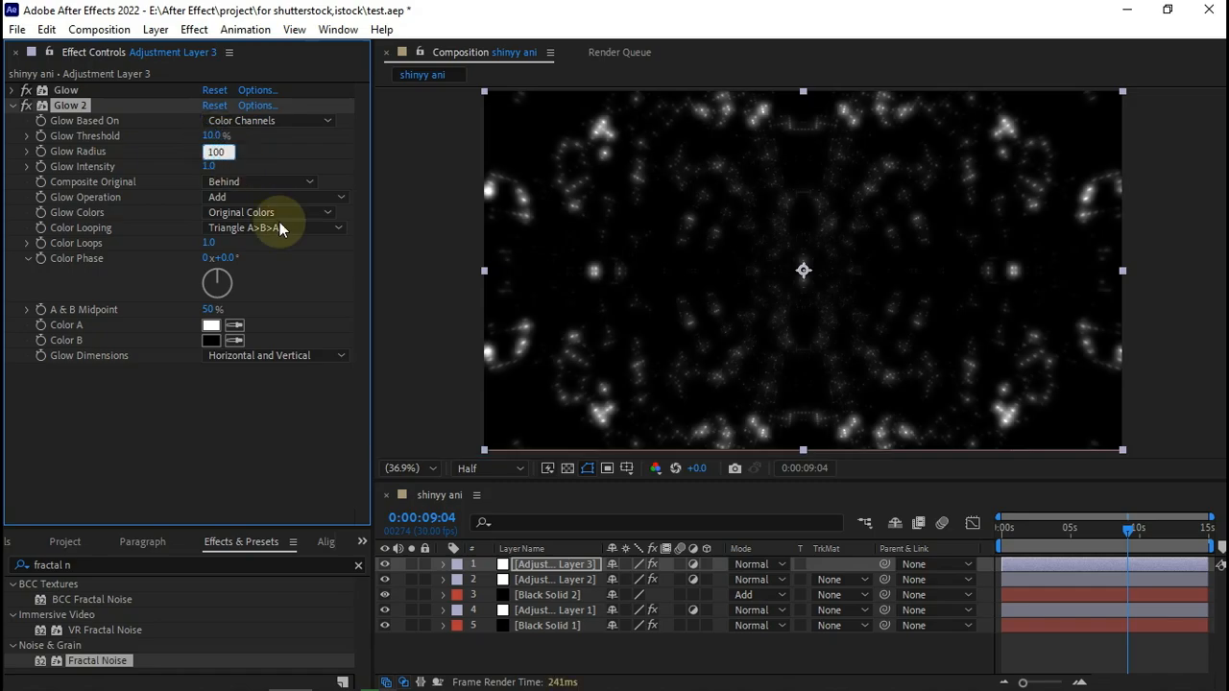
key(Tab)
text(2)
key(Return)
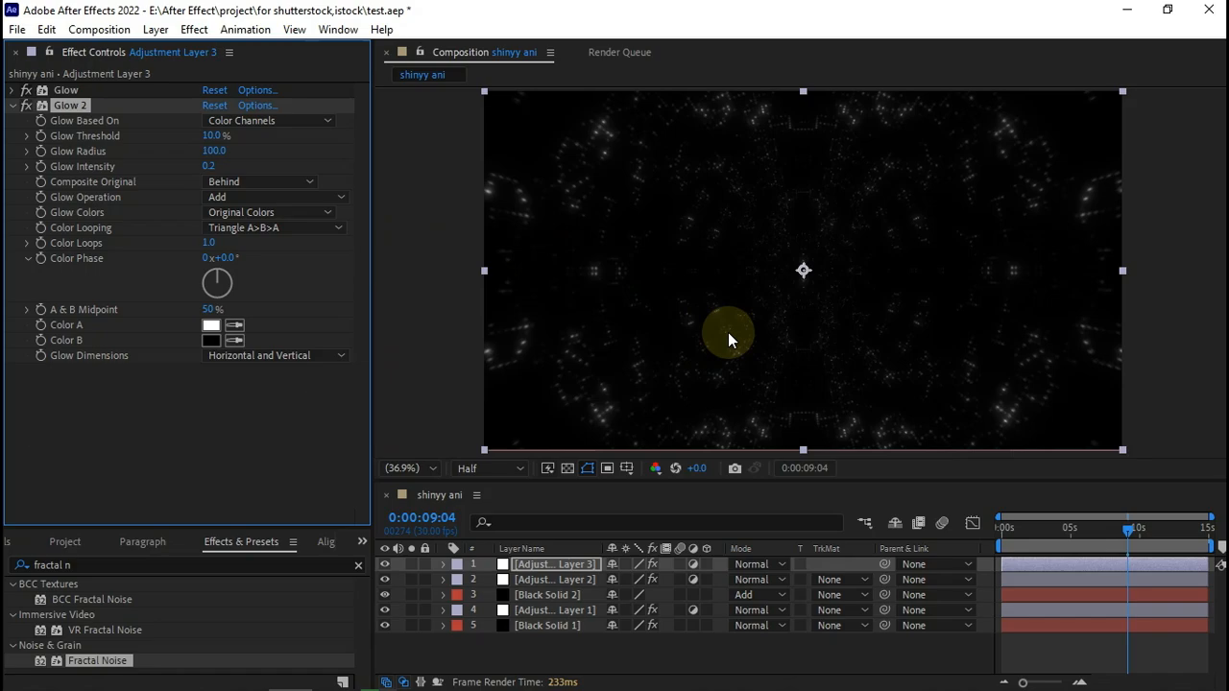
- Apply the Deep Glow effect to the third adjustment layer
key(ctrl+space)
text(deep)
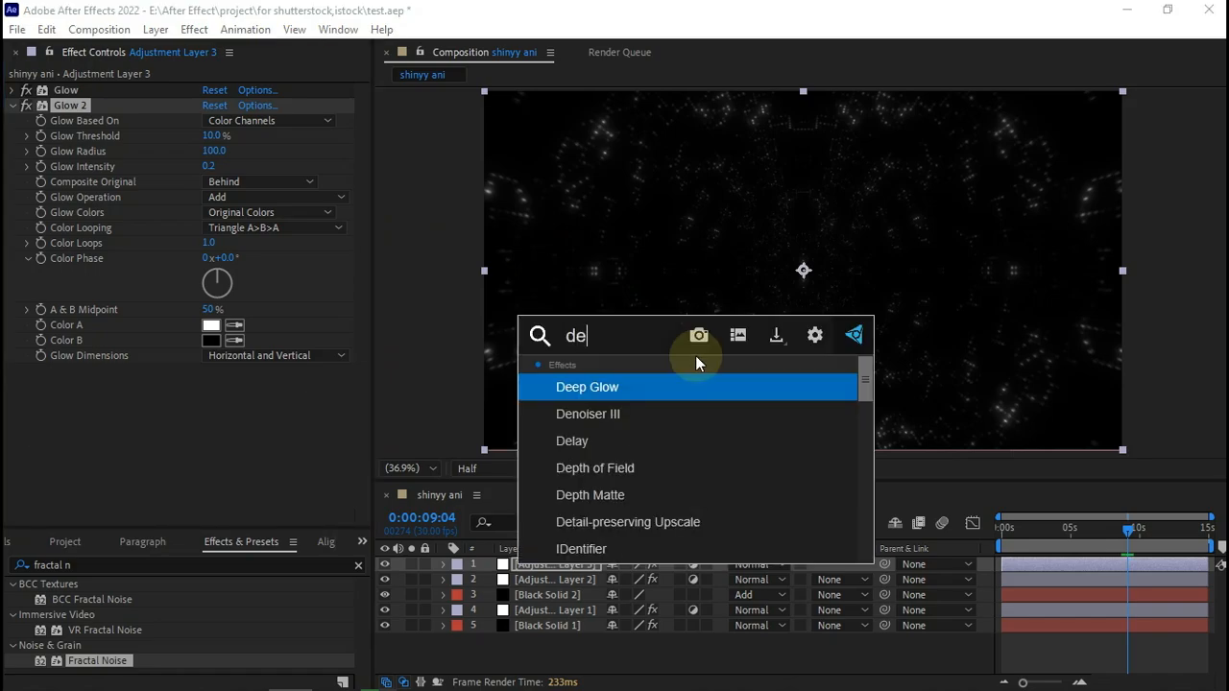
key(Return)
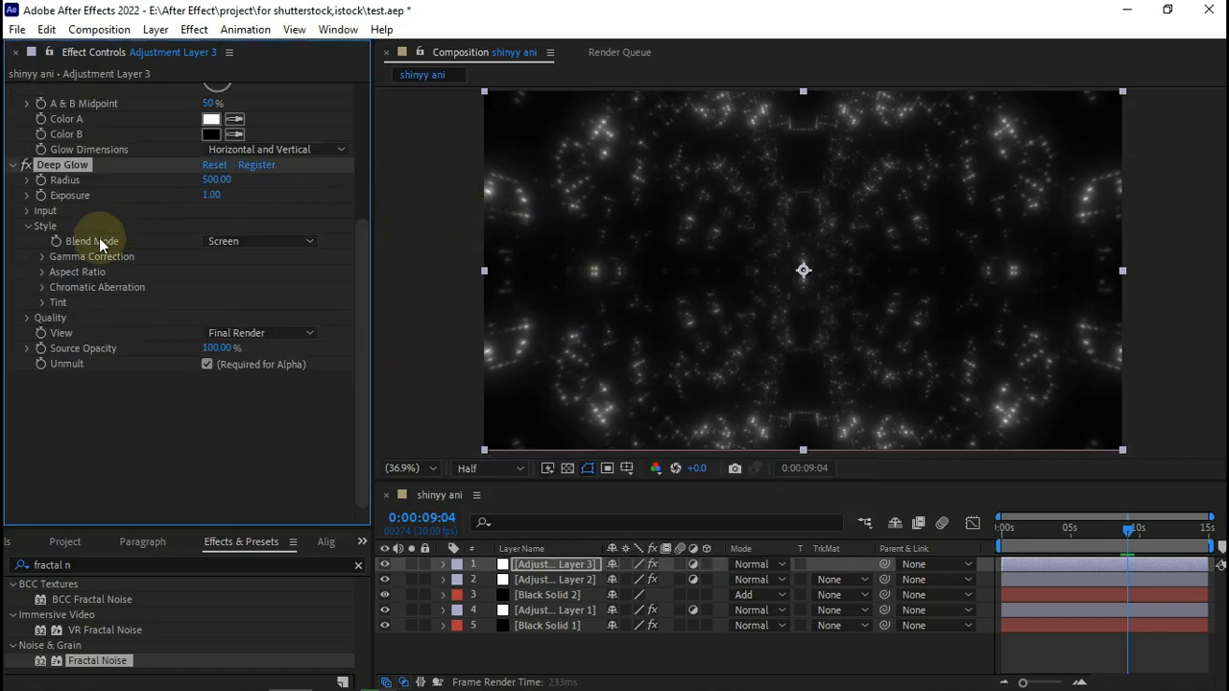
scroll(99, 242, up, 5)
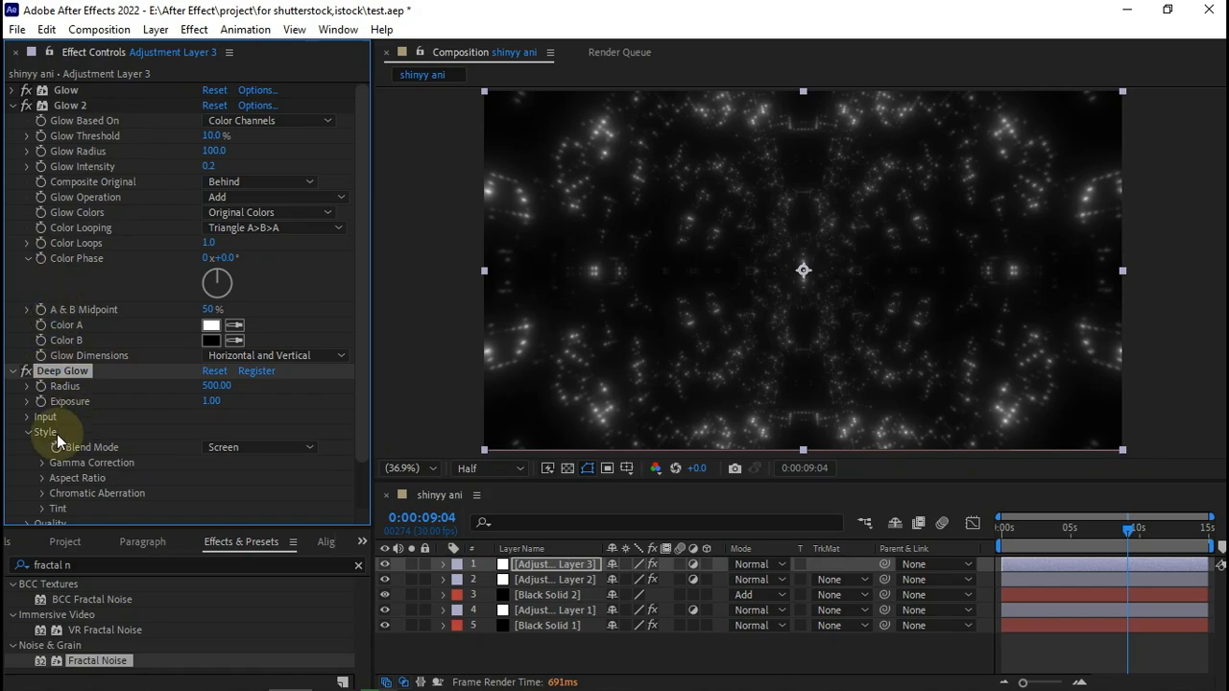
- Set Deep Glow's input threshold to 95% and its threshold smooth to 25%
click(28, 417)
click(218, 434)
text(95)
key(Tab)
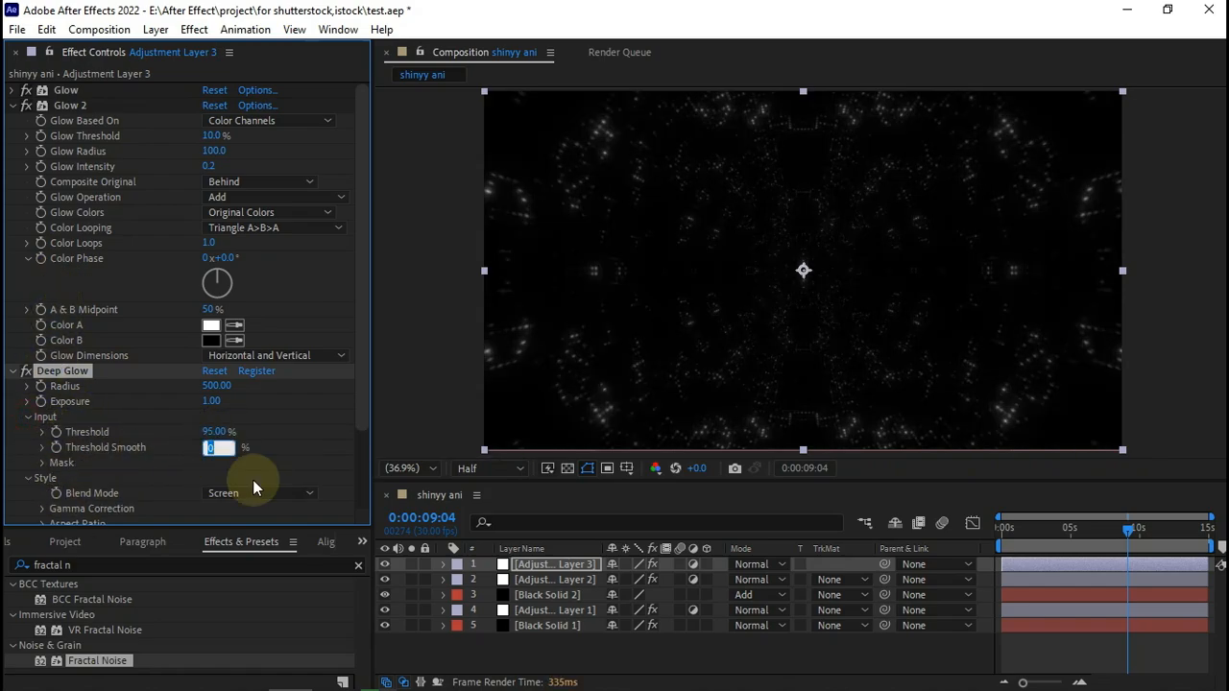
text(25)
key(Return)
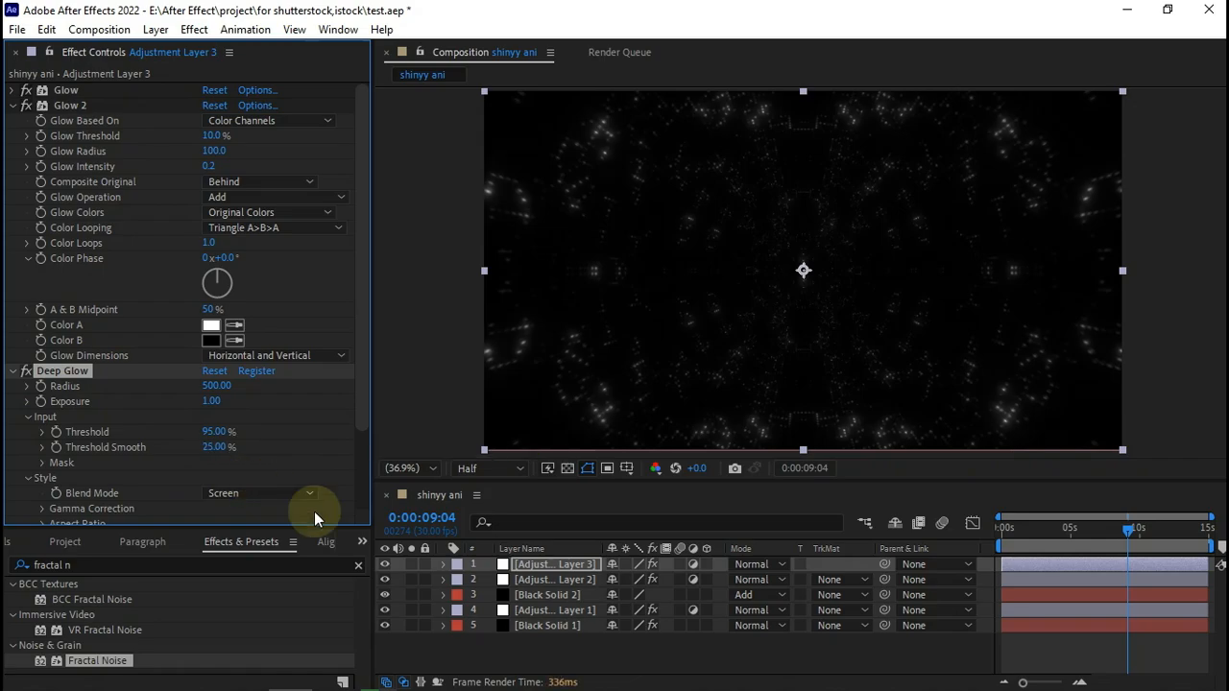
- Apply the Exposure effect to the third adjustment layer and set its master exposure to 2
click(561, 564)
key(ctrl+space)
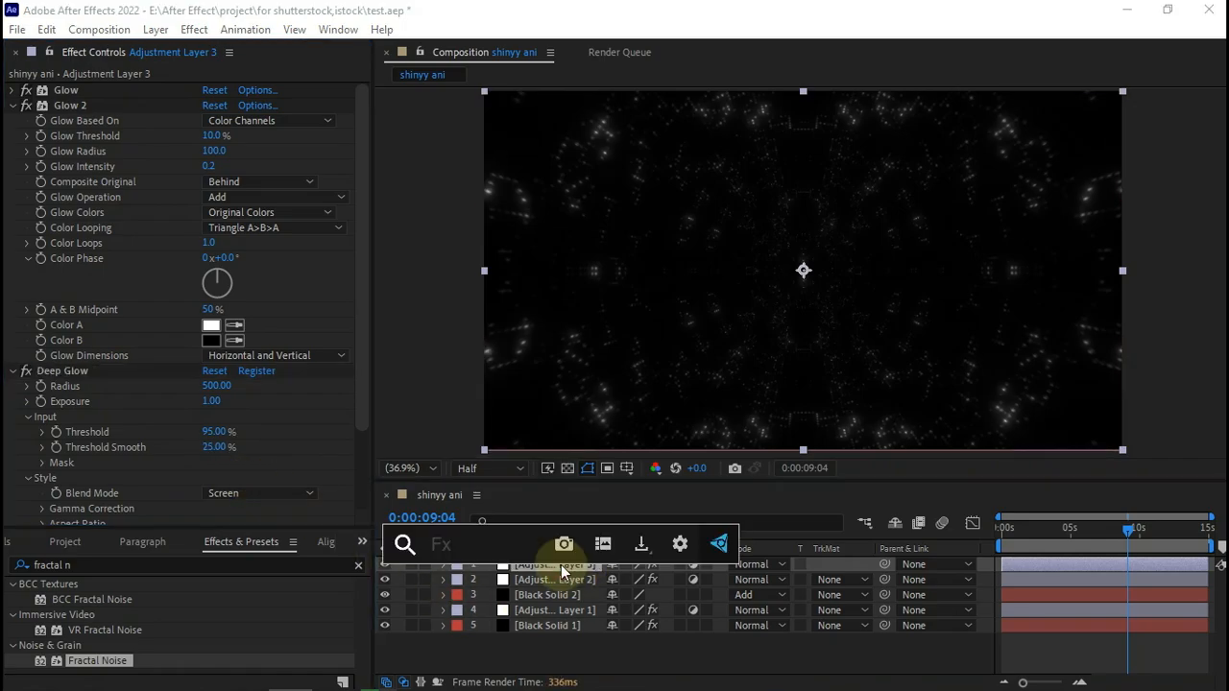
text(exp)
key(Return)
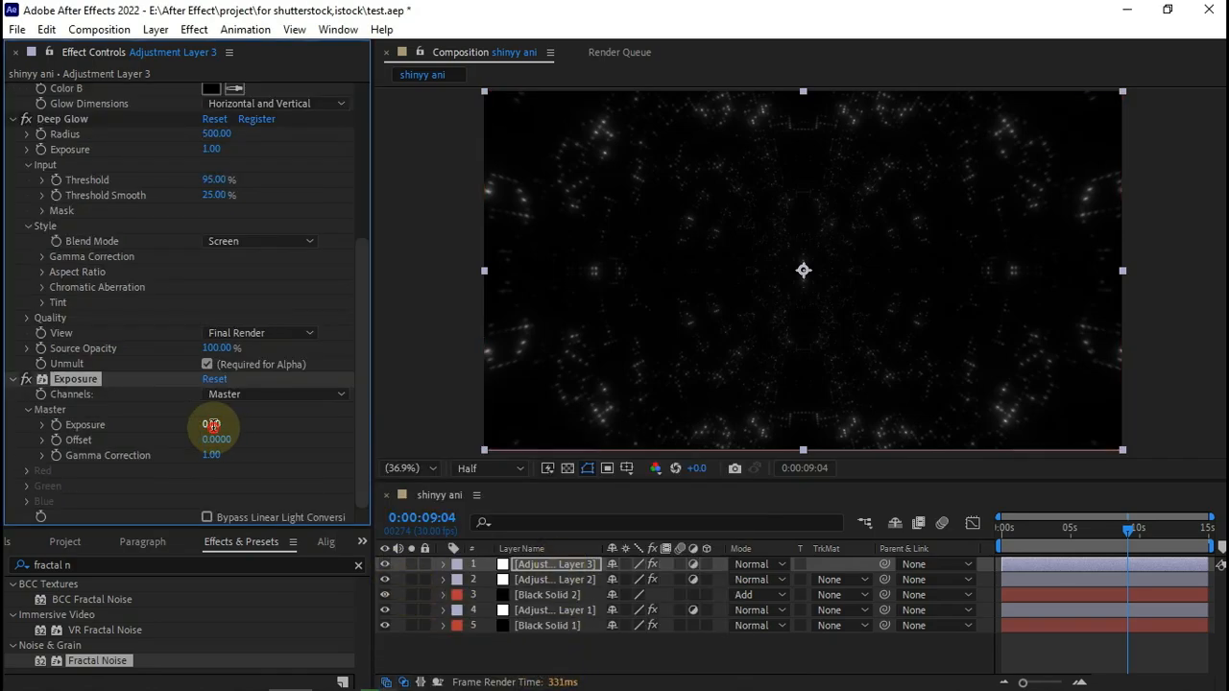
click(211, 425)
text(2)
key(Return)
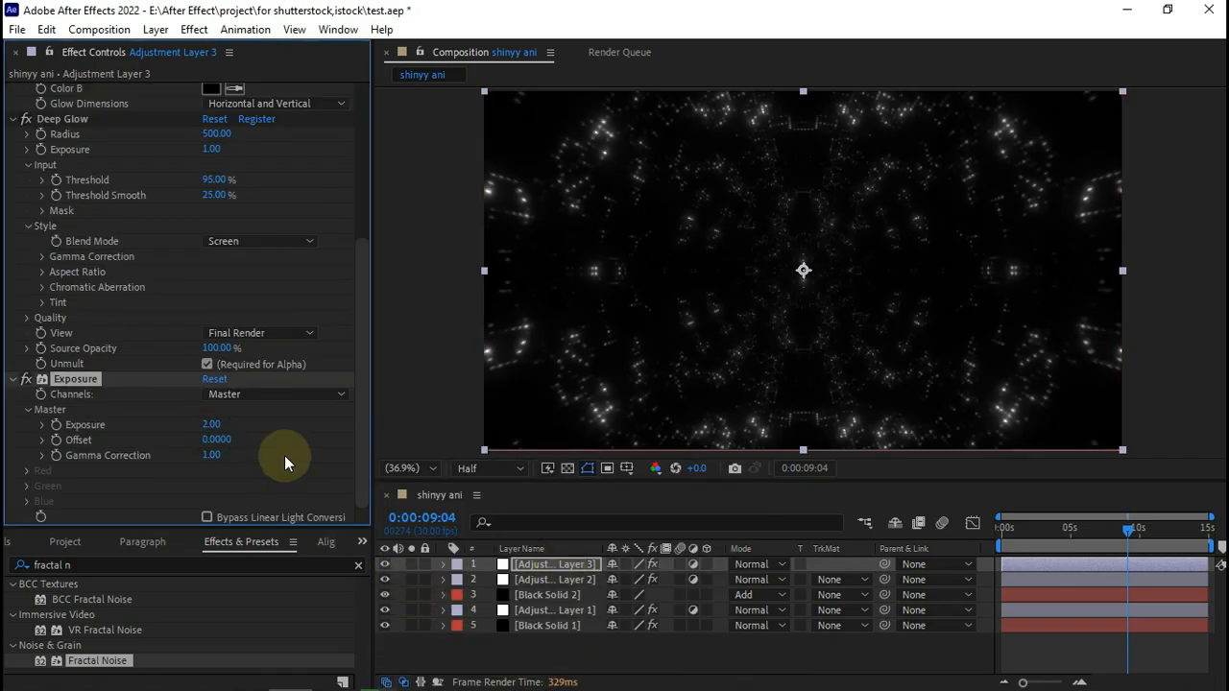
- Set the composition preview resolution to Full and fit the frame to the viewer
scroll(631, 371, up, 2)
scroll(631, 371, down, 1)
click(486, 471)
click(482, 507)
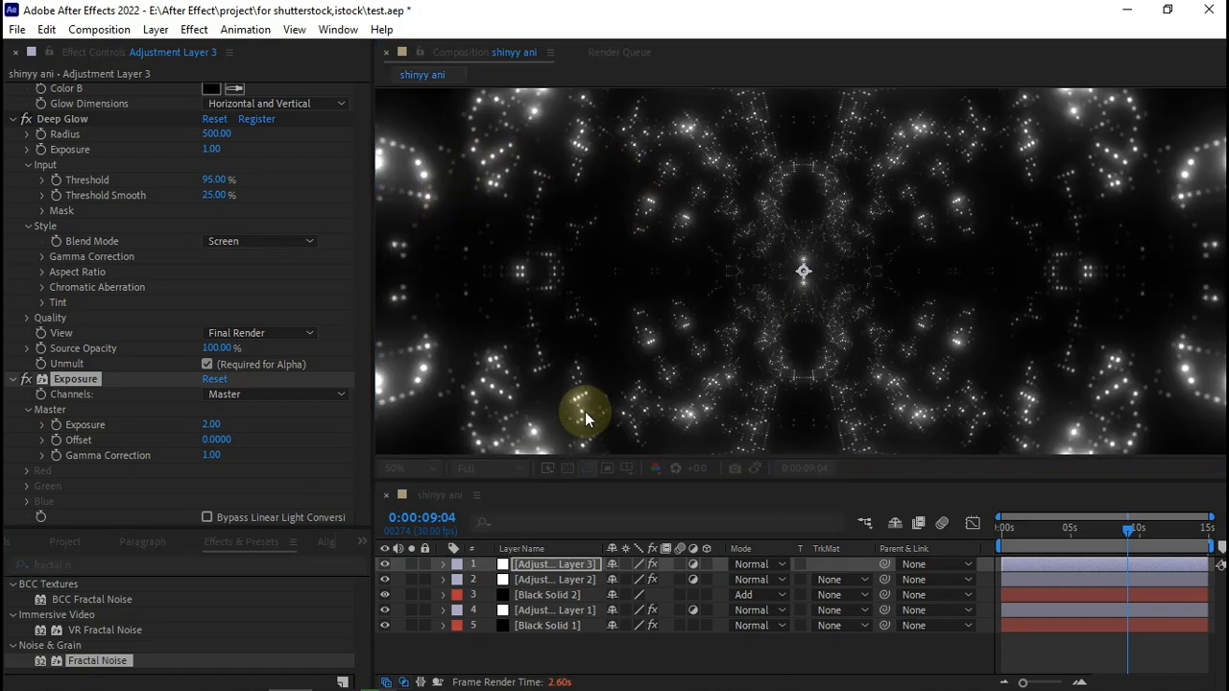
click(396, 468)
click(403, 157)
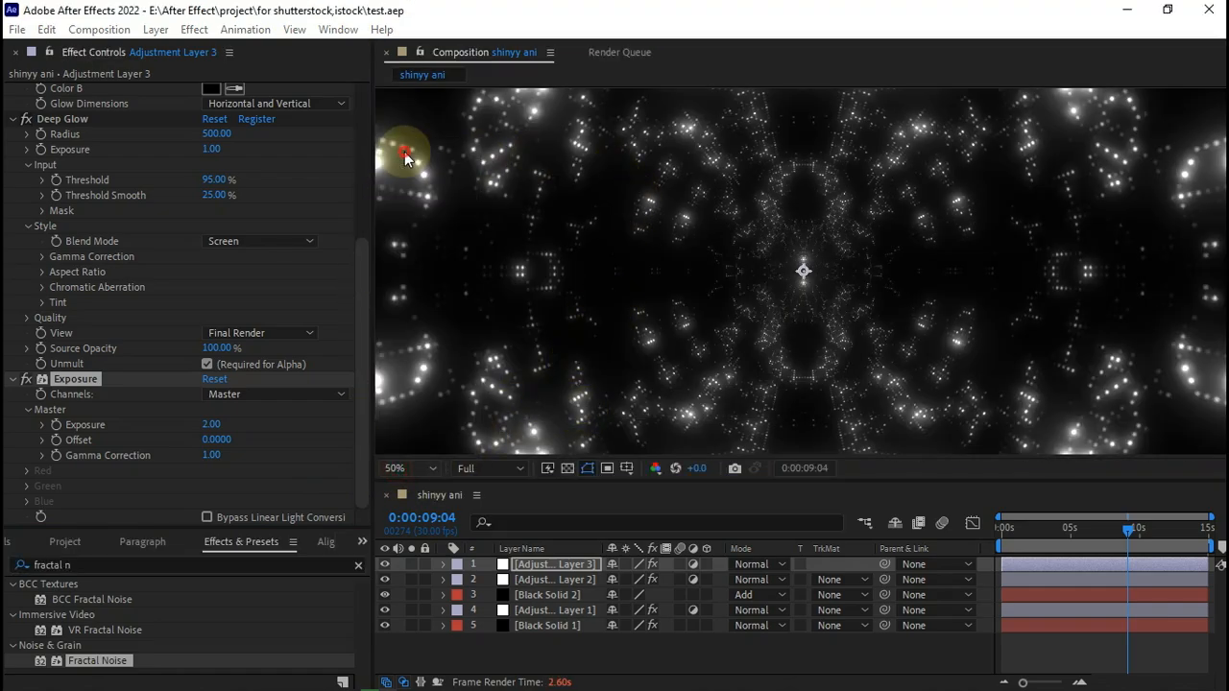
- Try Deep Glow's Add blend mode and switch it back to Screen
scroll(179, 310, up, 2)
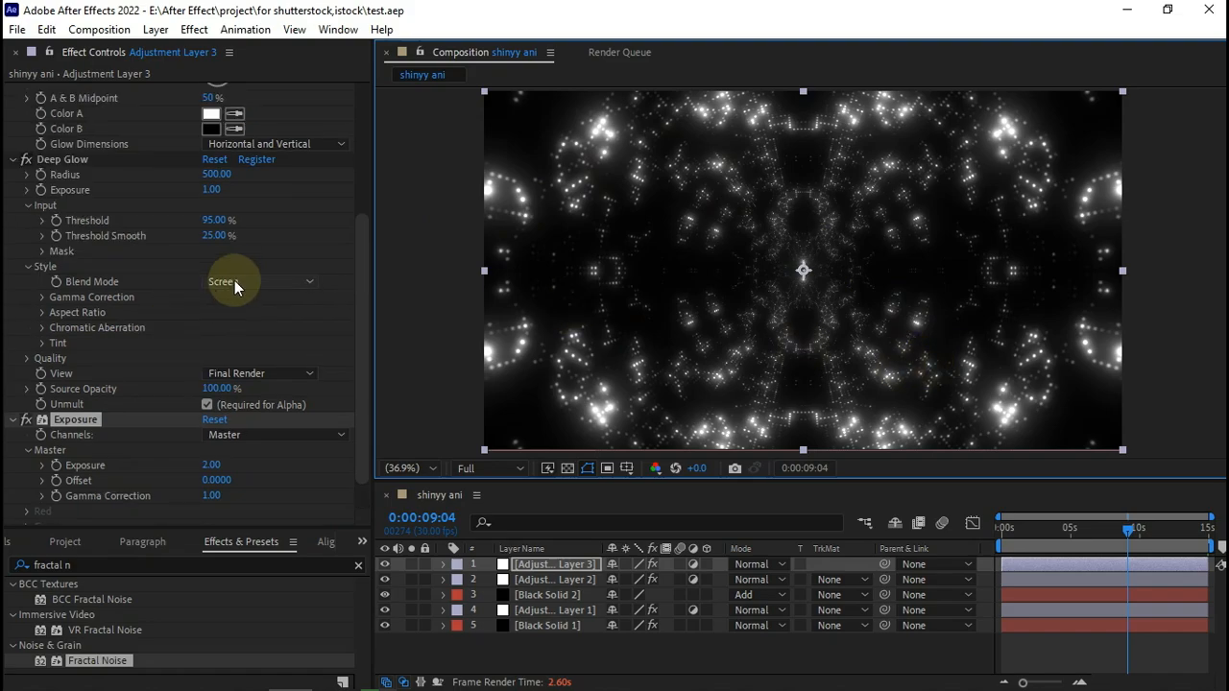
click(242, 282)
click(237, 323)
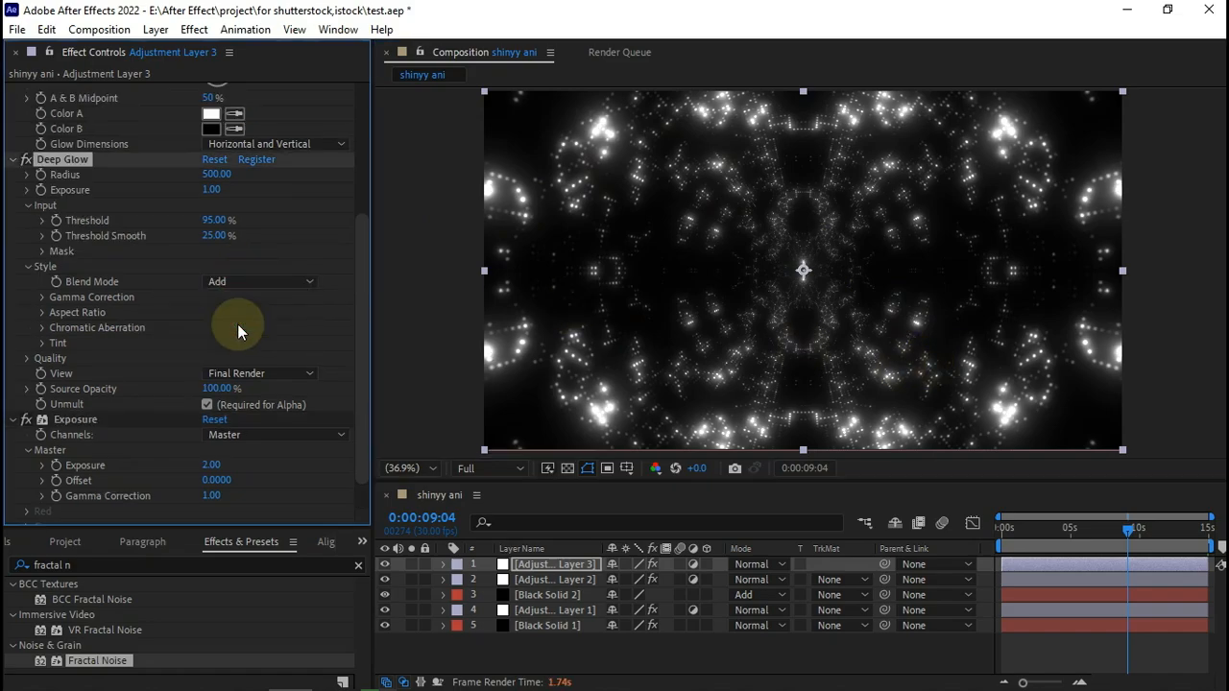
click(236, 283)
click(235, 298)
- Set Deep Glow's threshold to 99% and check the glow at different magnifications
click(213, 222)
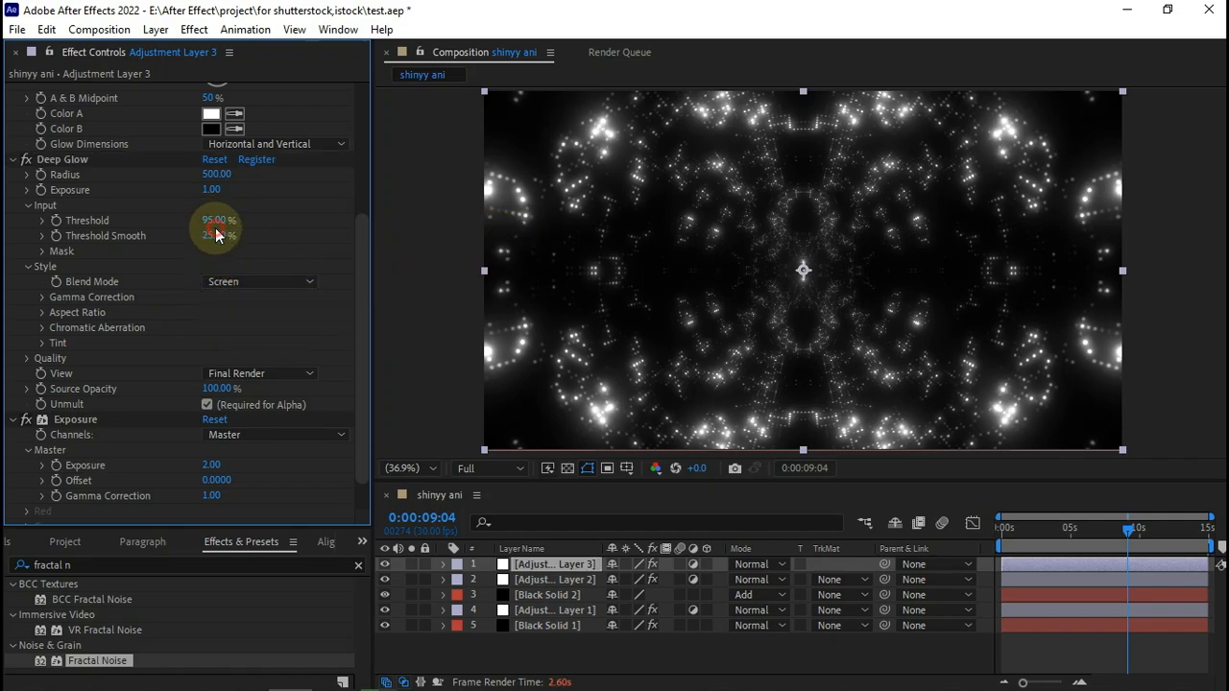
text(99)
key(Return)
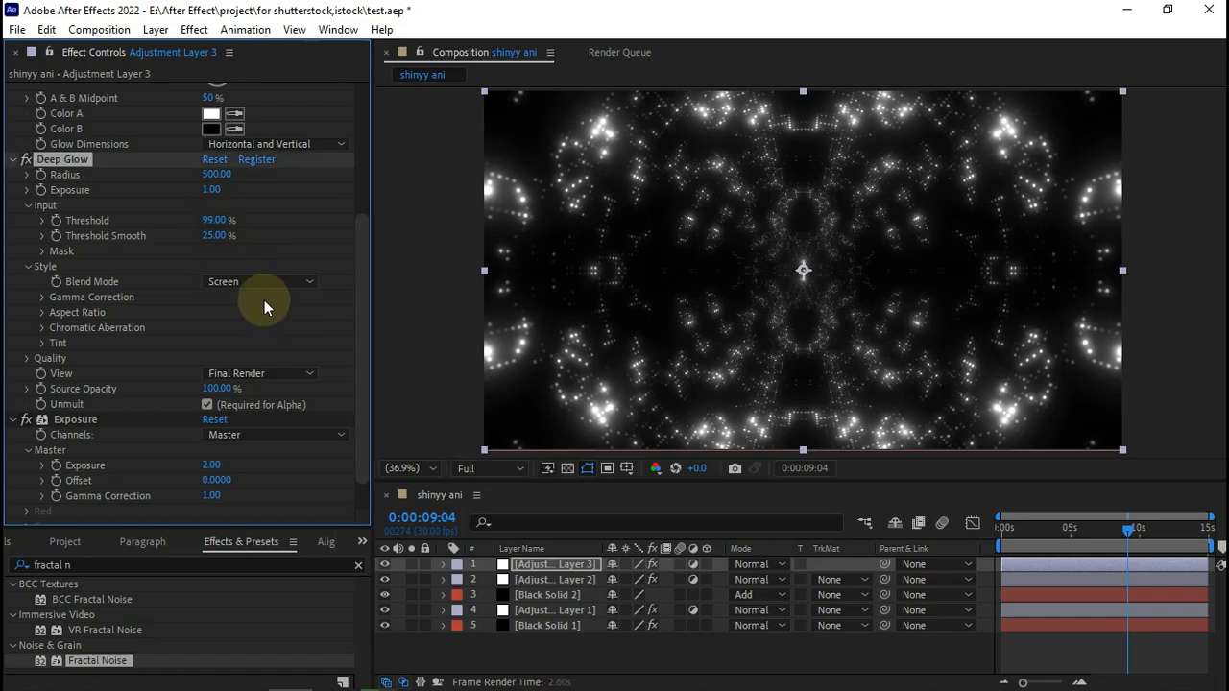
key(slash)
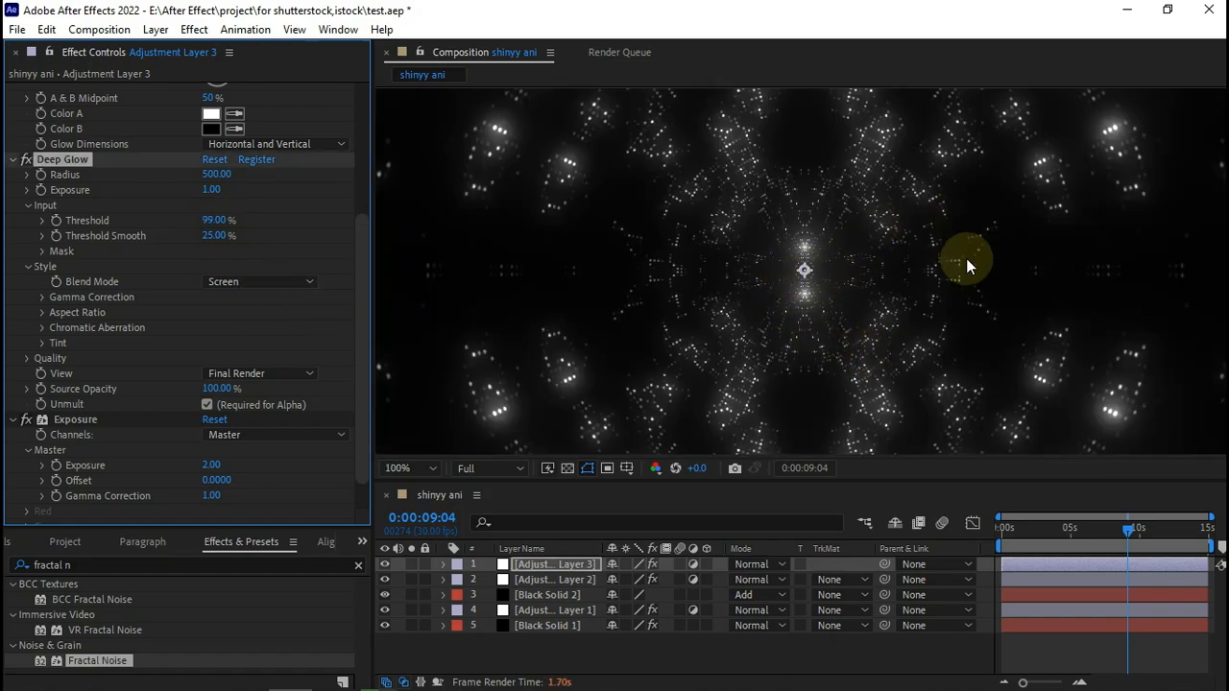
key(comma)
key(comma)
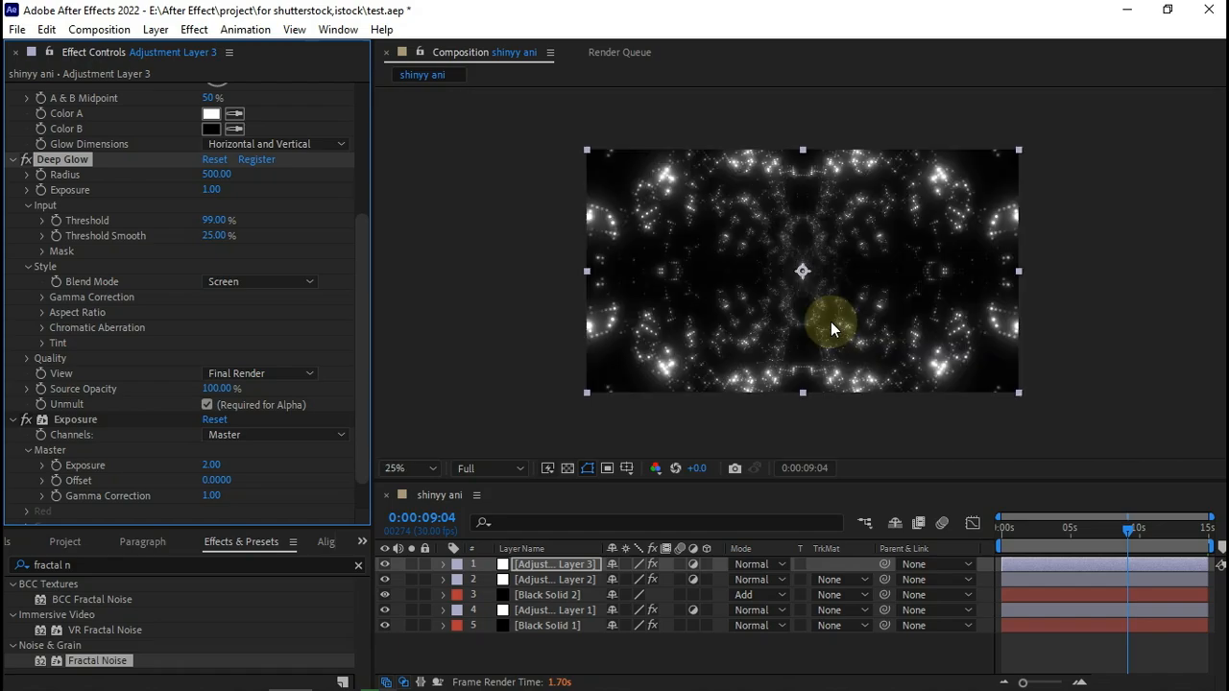
- Collapse Glow 2, disable the first Glow effect and fit the whole frame in the viewer
scroll(206, 268, up, 5)
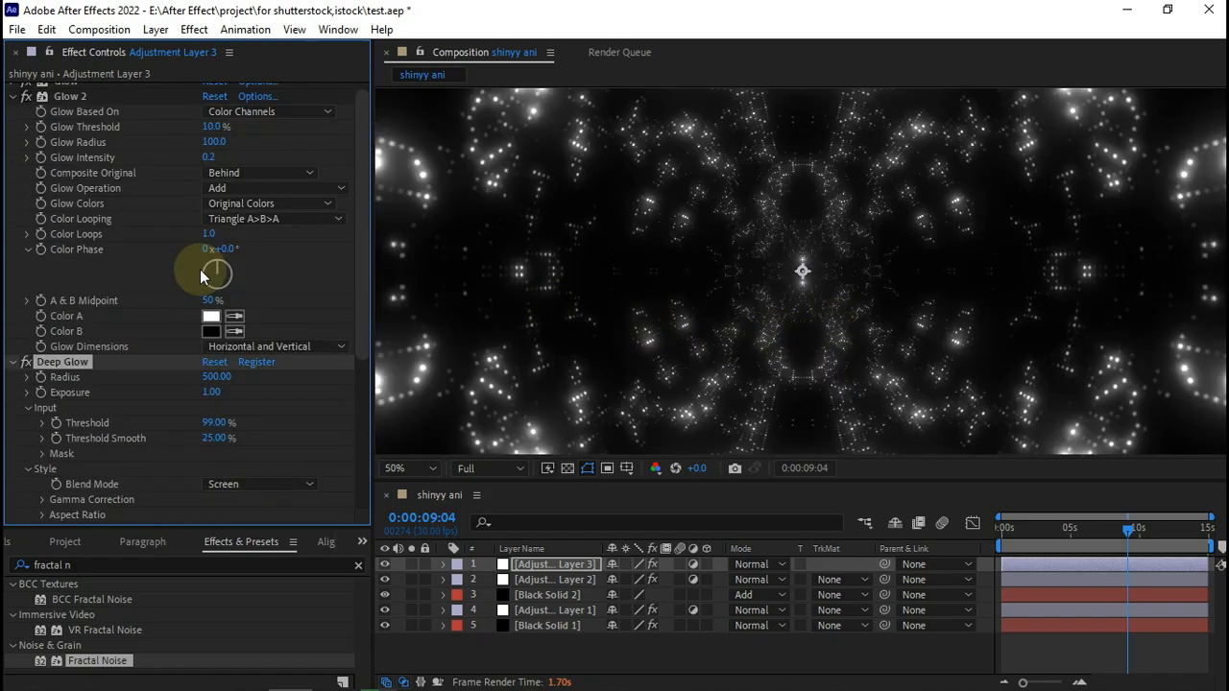
click(11, 105)
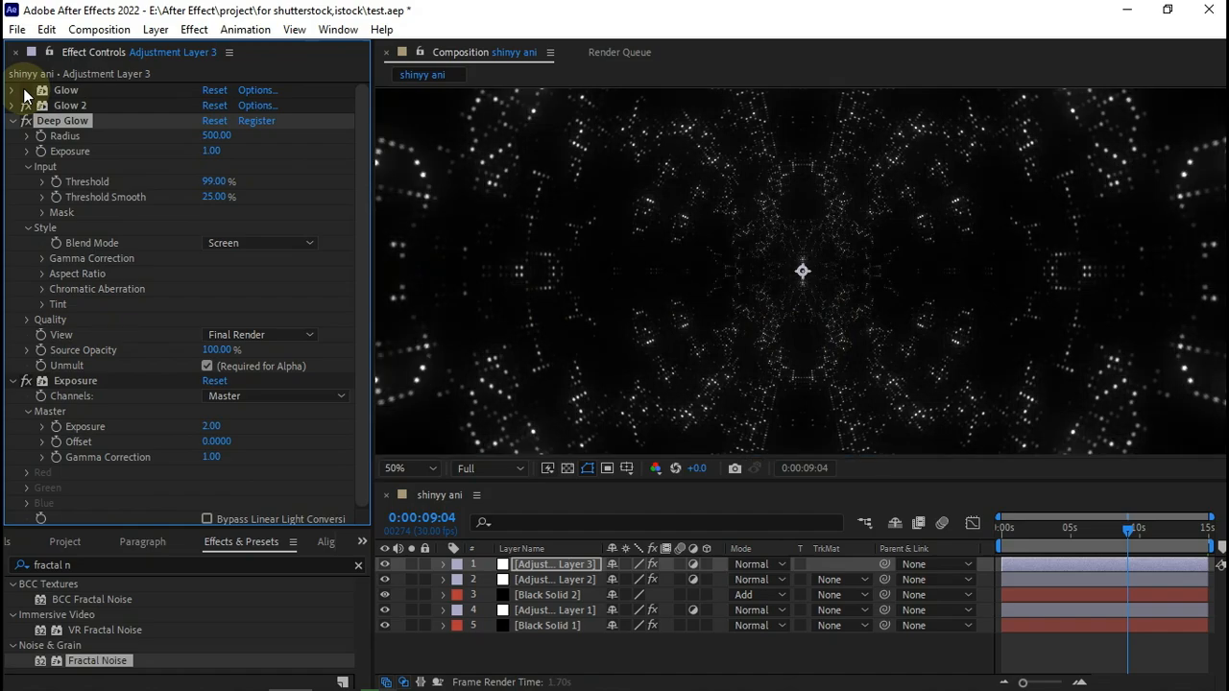
click(410, 468)
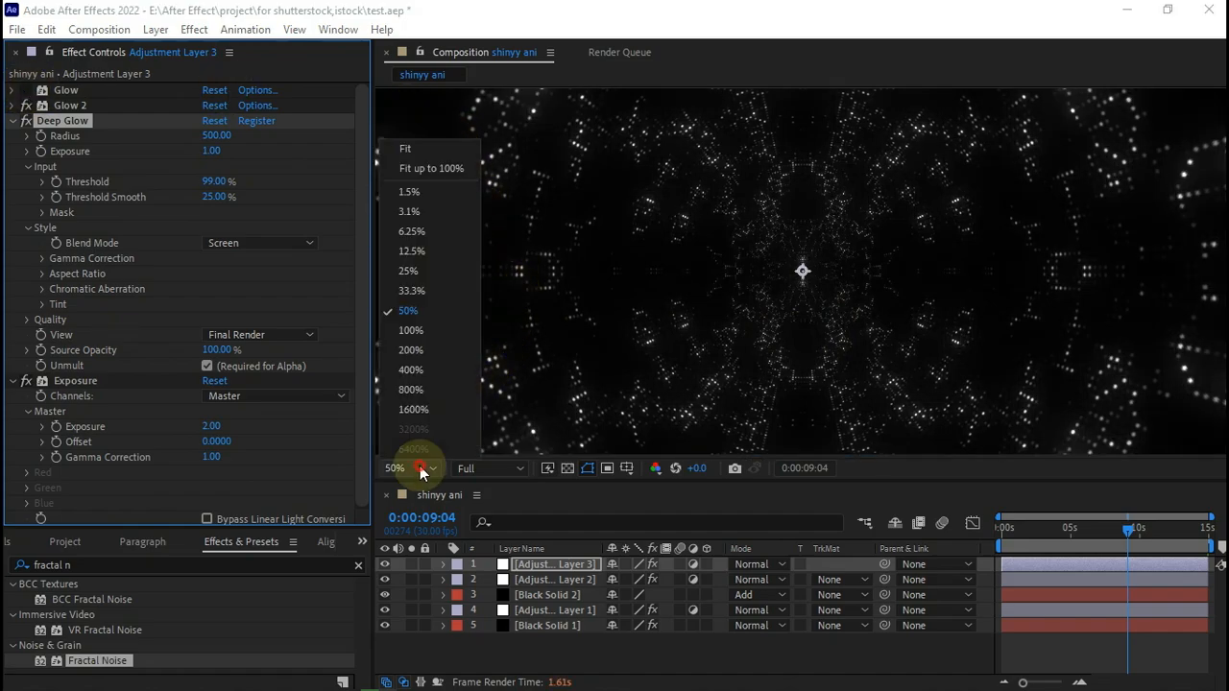
click(405, 154)
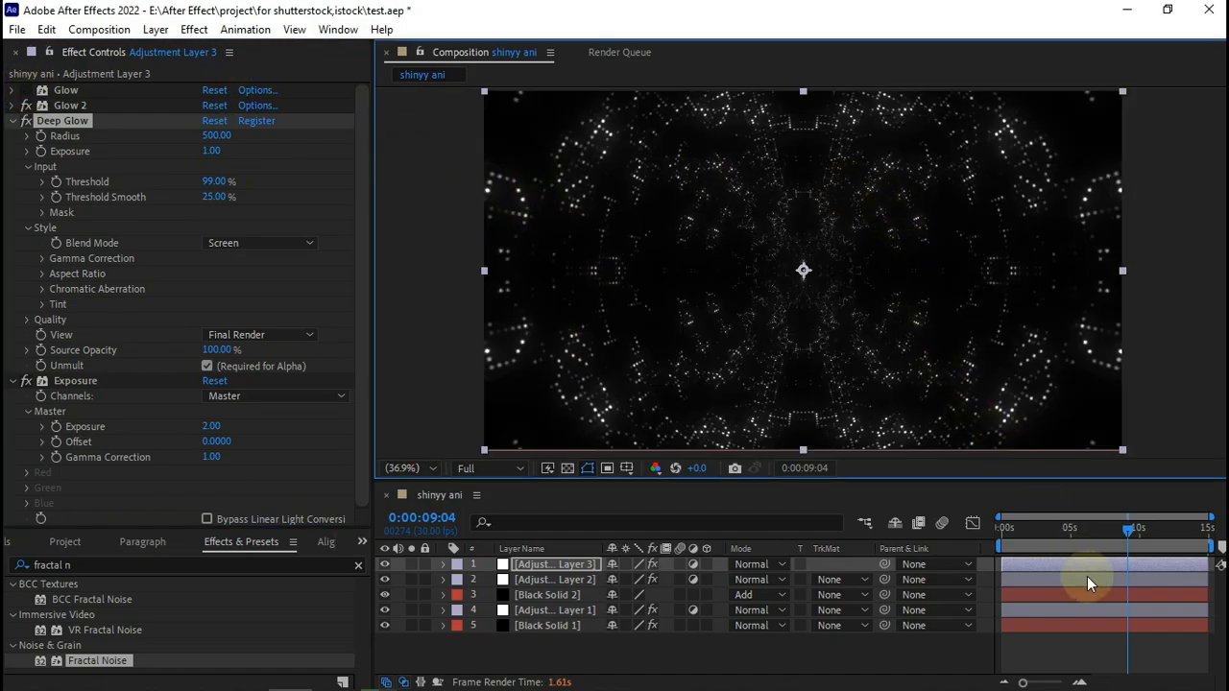
- Inspect the particles at 0:00:06:10 and 0:00:09:00, viewing the latter frame at 100%
click(1088, 549)
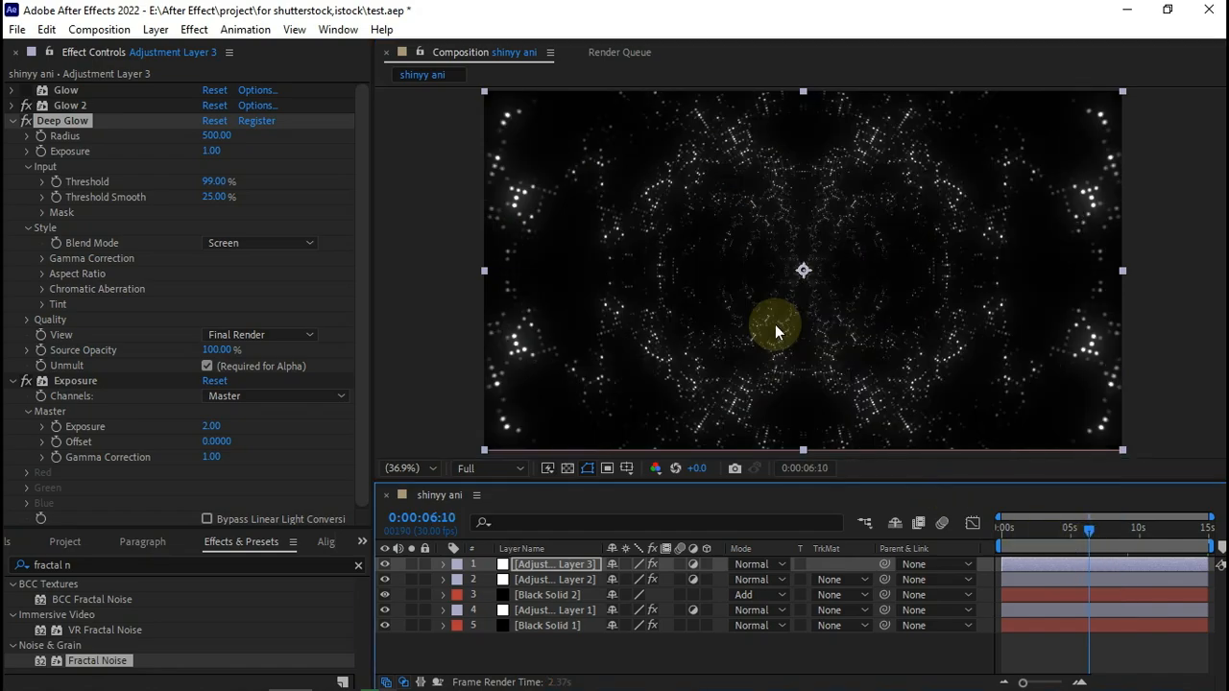
click(1126, 538)
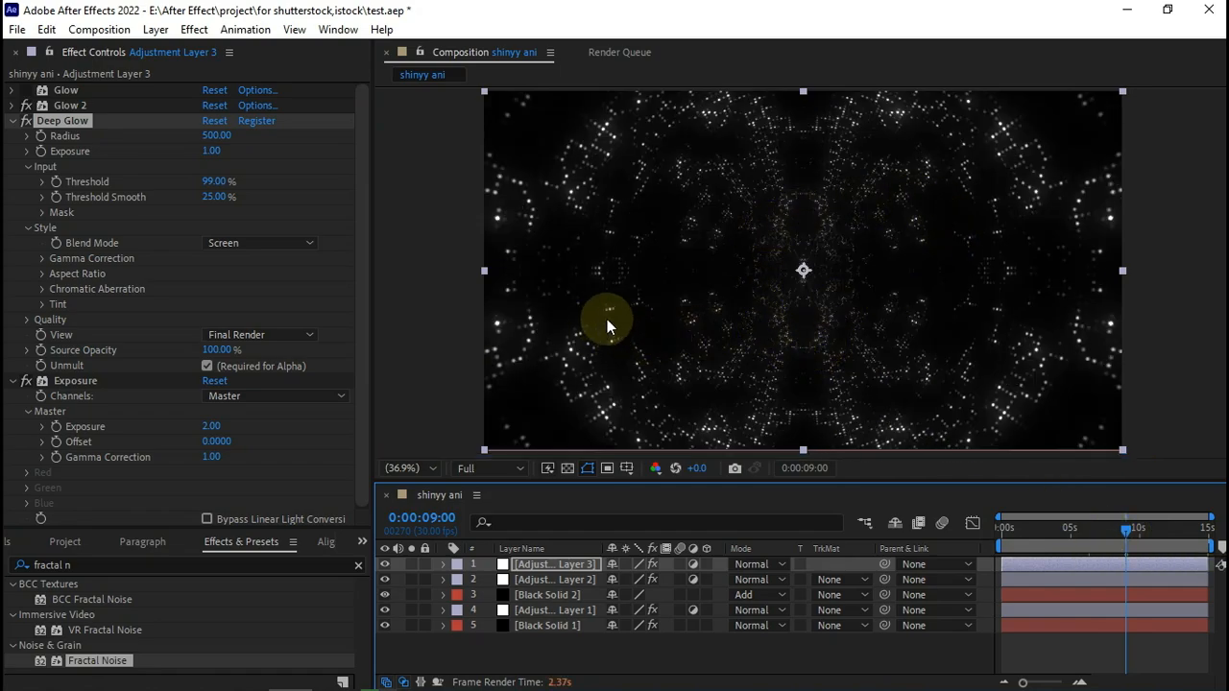
key(slash)
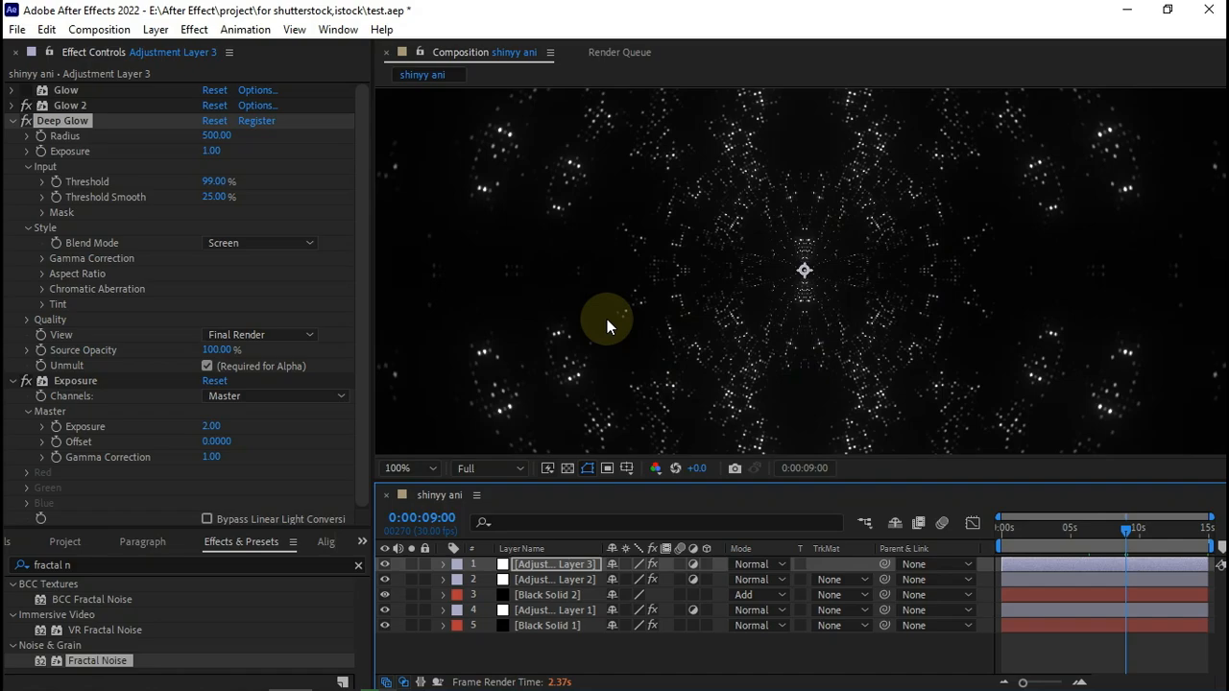
- Create a solid named bg and place it at the bottom of the layer stack
right_click(526, 636)
mouse_move(625, 424)
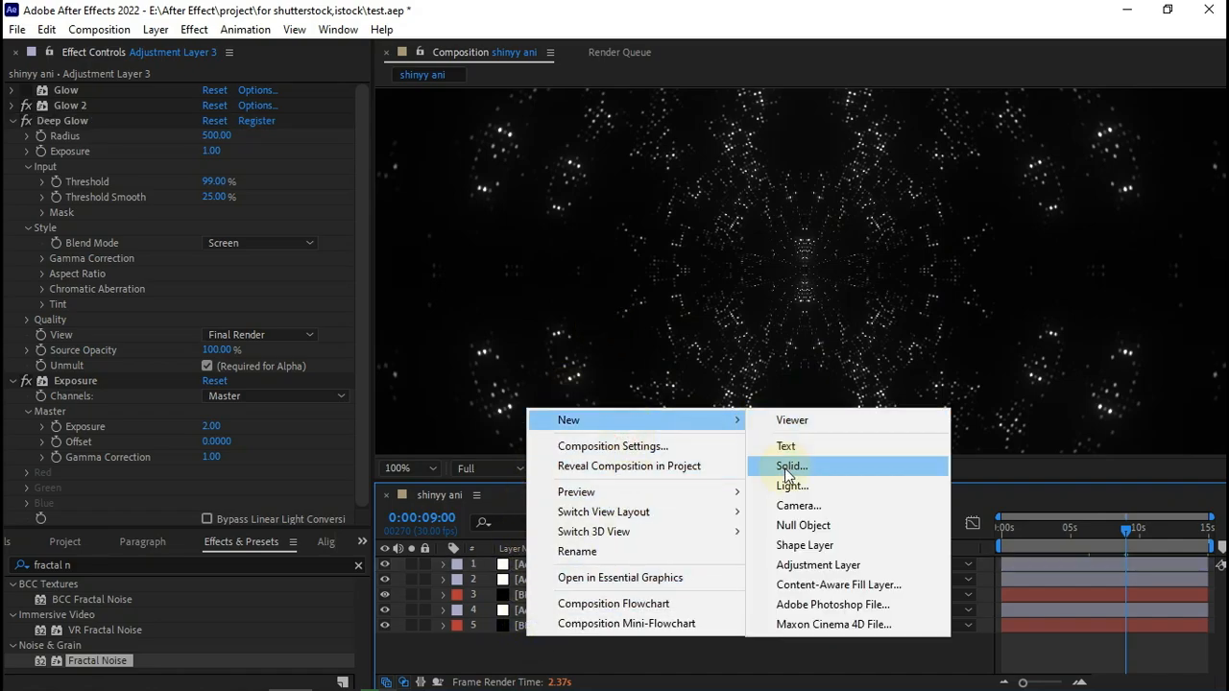
click(707, 467)
text(bg)
click(677, 629)
drag(553, 564, 553, 663)
click(553, 662)
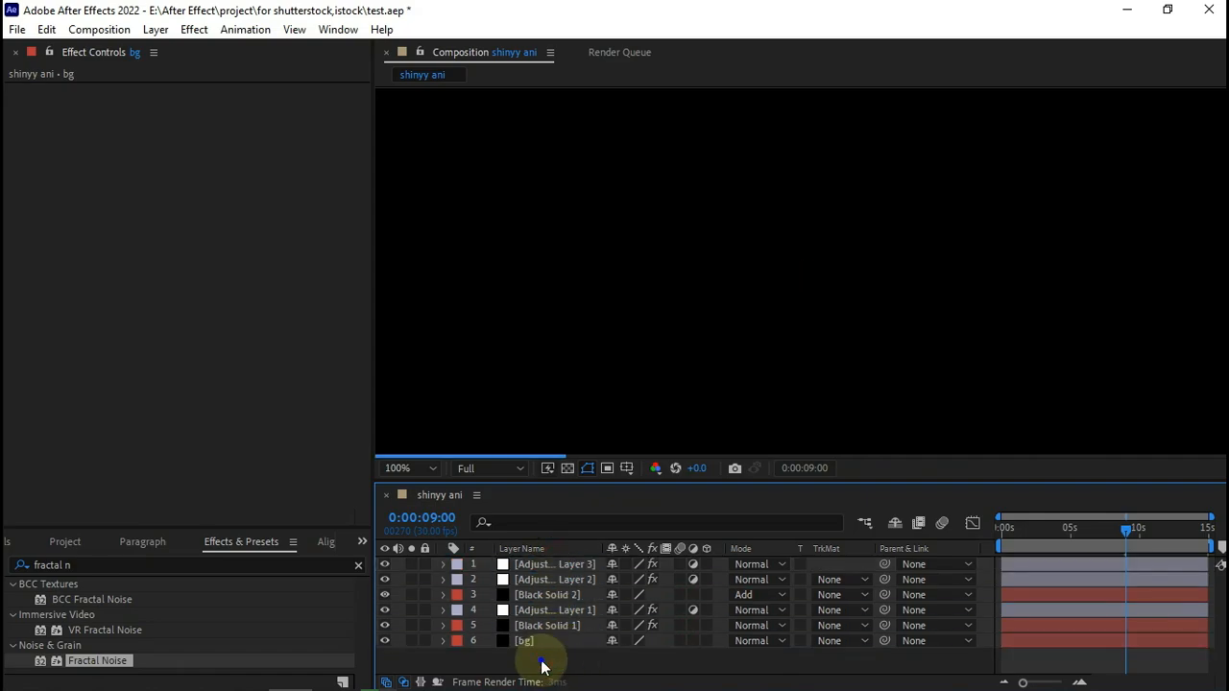
- Add a fourth adjustment layer at the top of the stack and apply the uni.Finisher effect to it
right_click(543, 664)
mouse_move(634, 443)
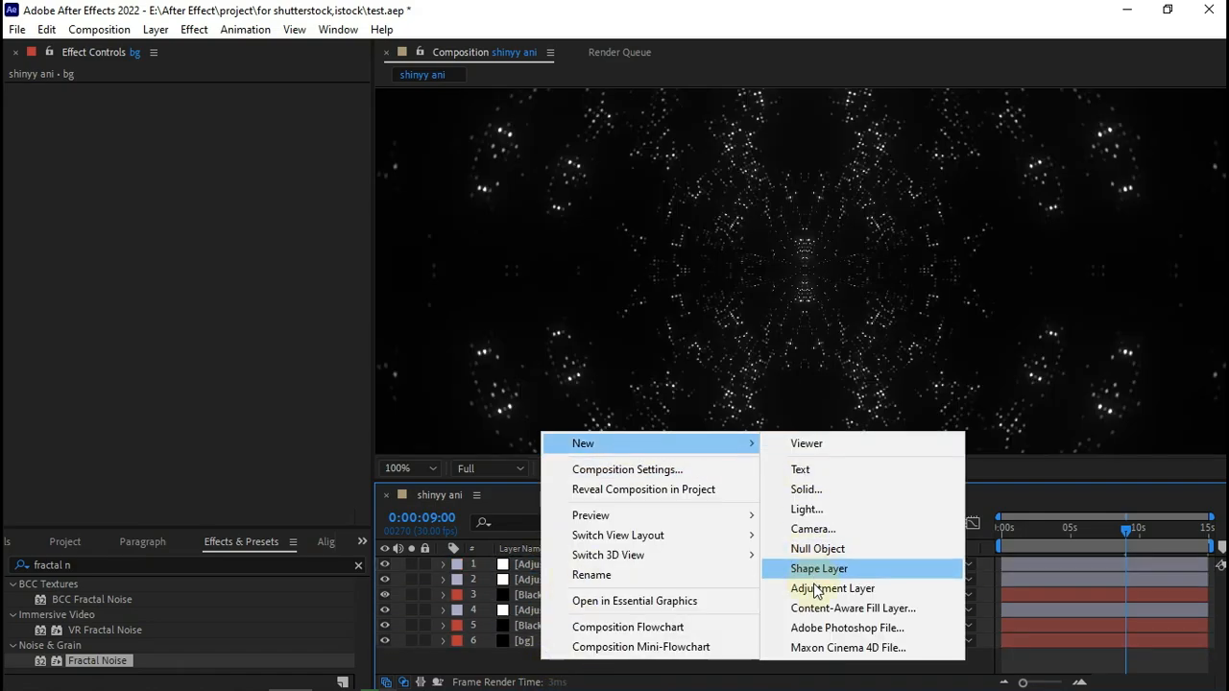
click(815, 591)
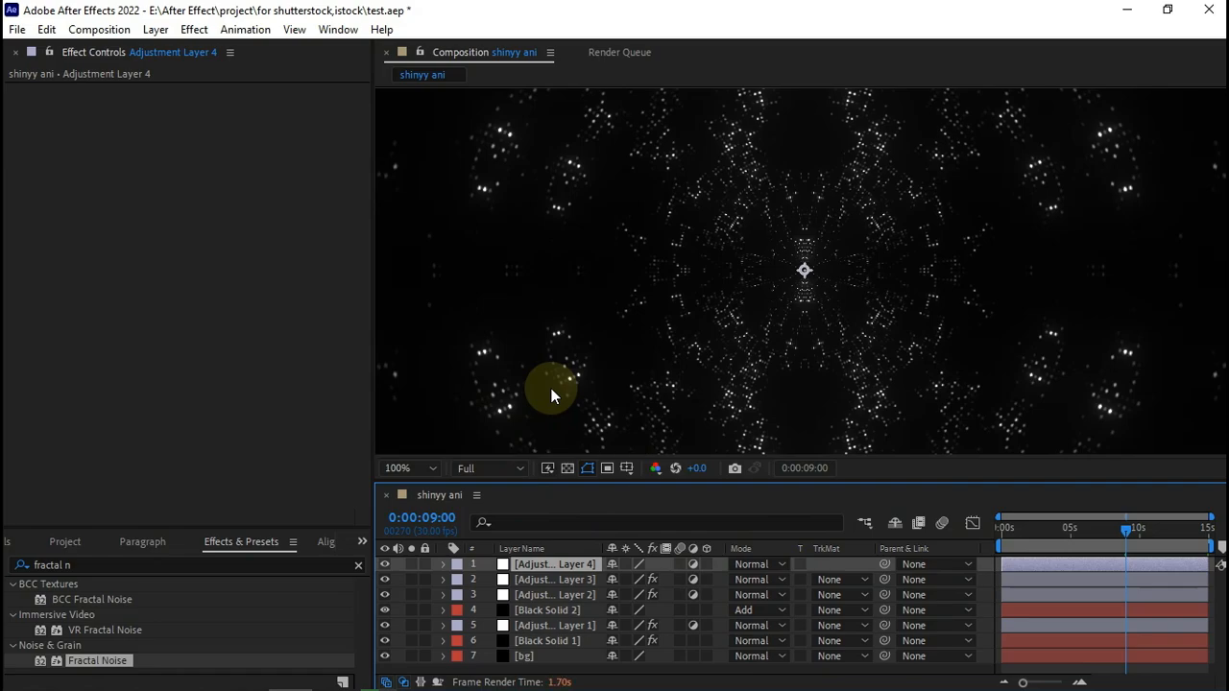
key(ctrl+space)
text(finis)
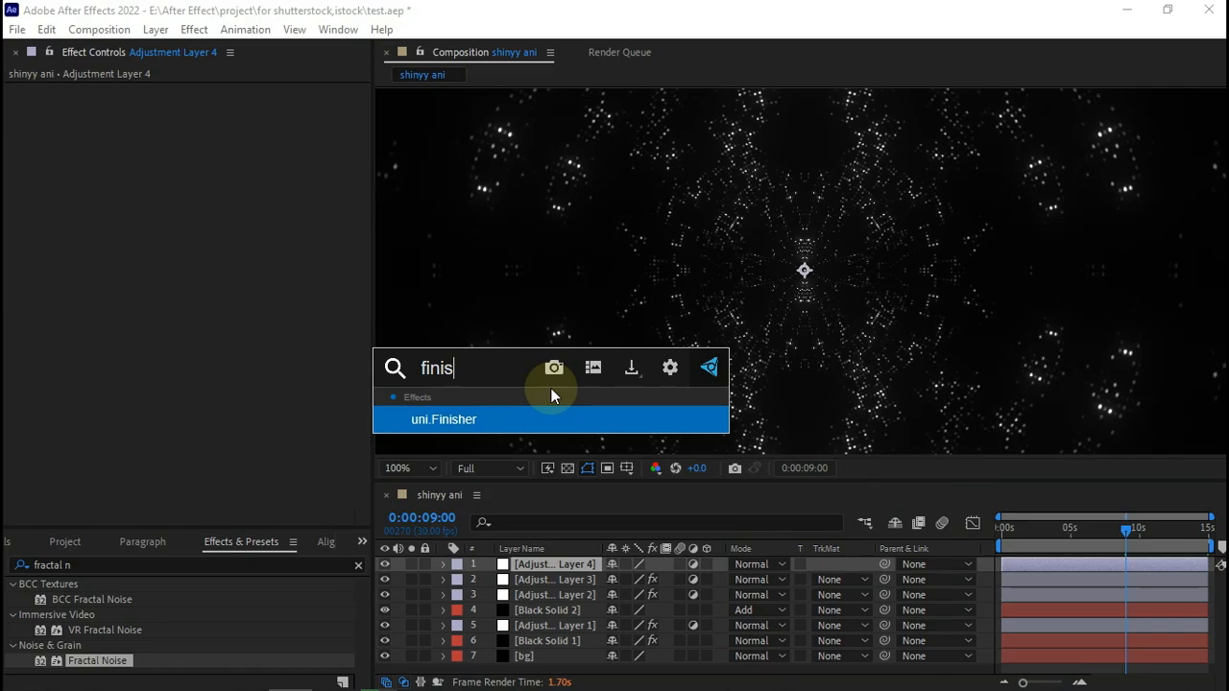
key(Return)
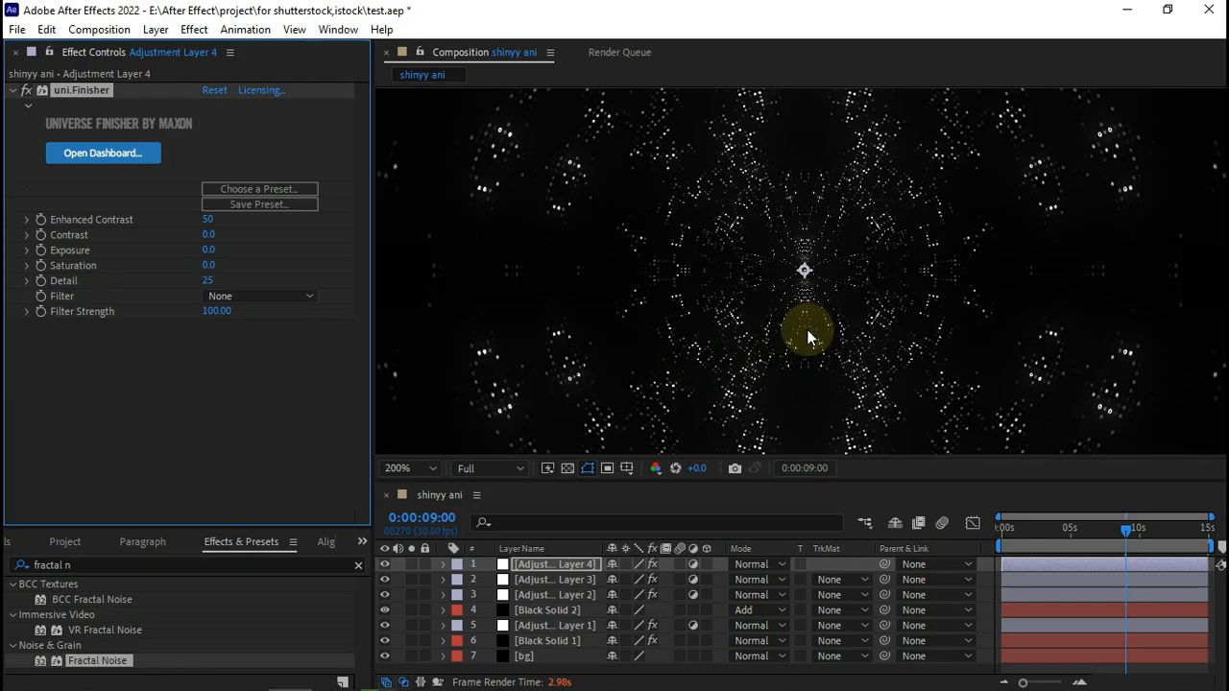
scroll(807, 336, down, 2)
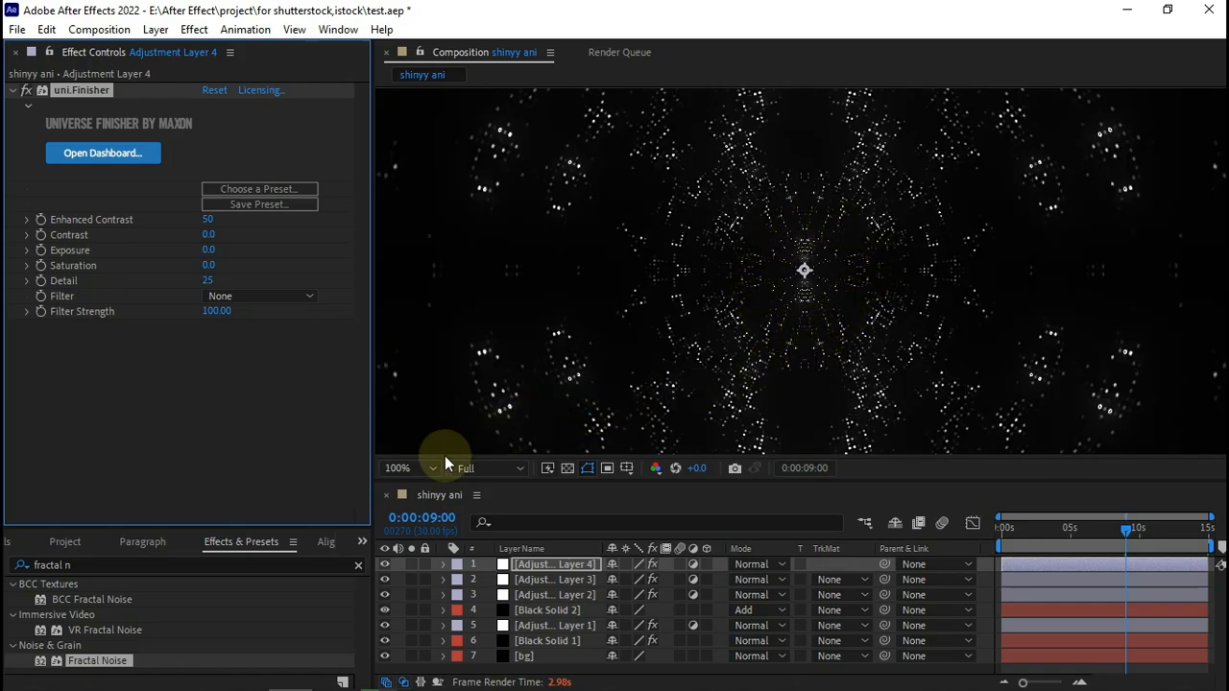
- Set uni.Finisher's enhanced contrast to 25 and fit the whole composition in the viewer
click(206, 223)
text(25)
key(Return)
click(407, 467)
click(420, 168)
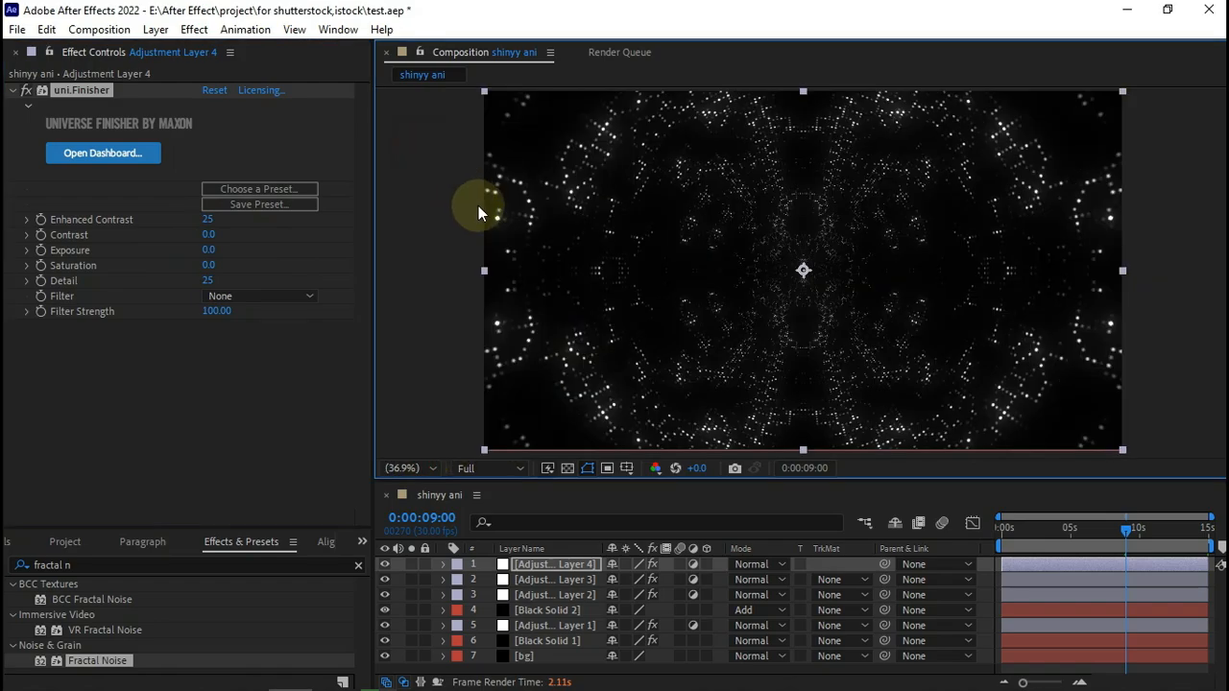
- Review the Cell Pattern and Fractal Noise settings on the Black Solid 1 layer
click(528, 640)
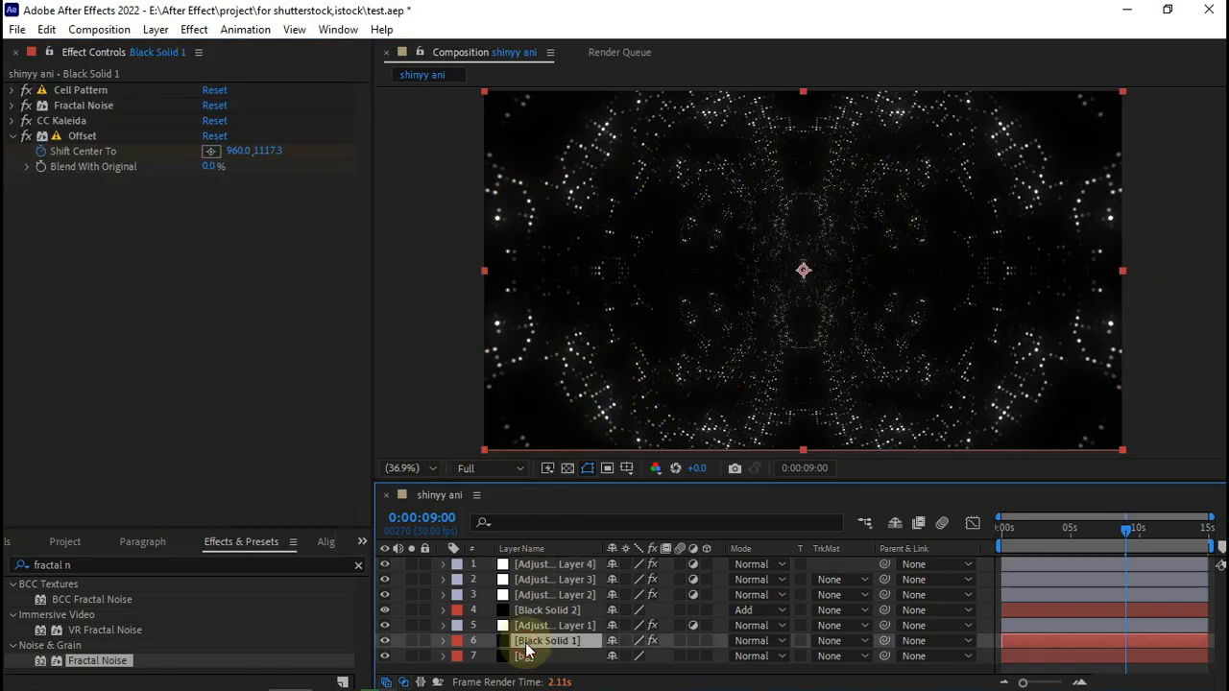
click(12, 90)
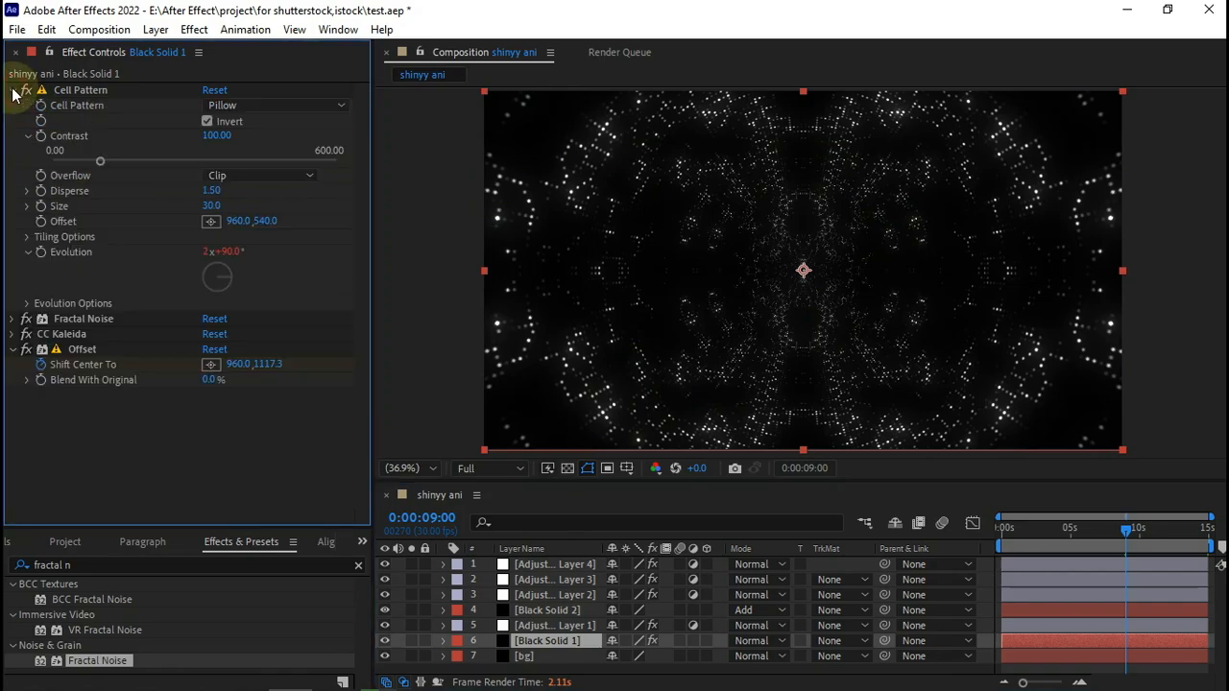
click(12, 318)
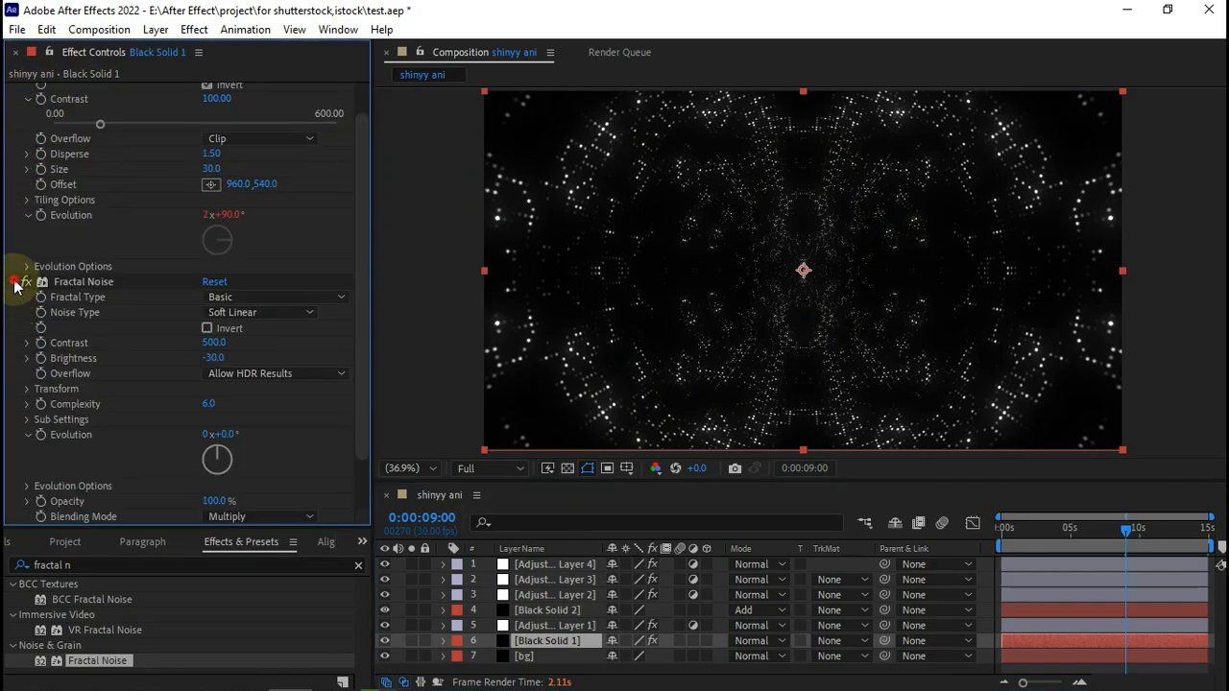
click(12, 281)
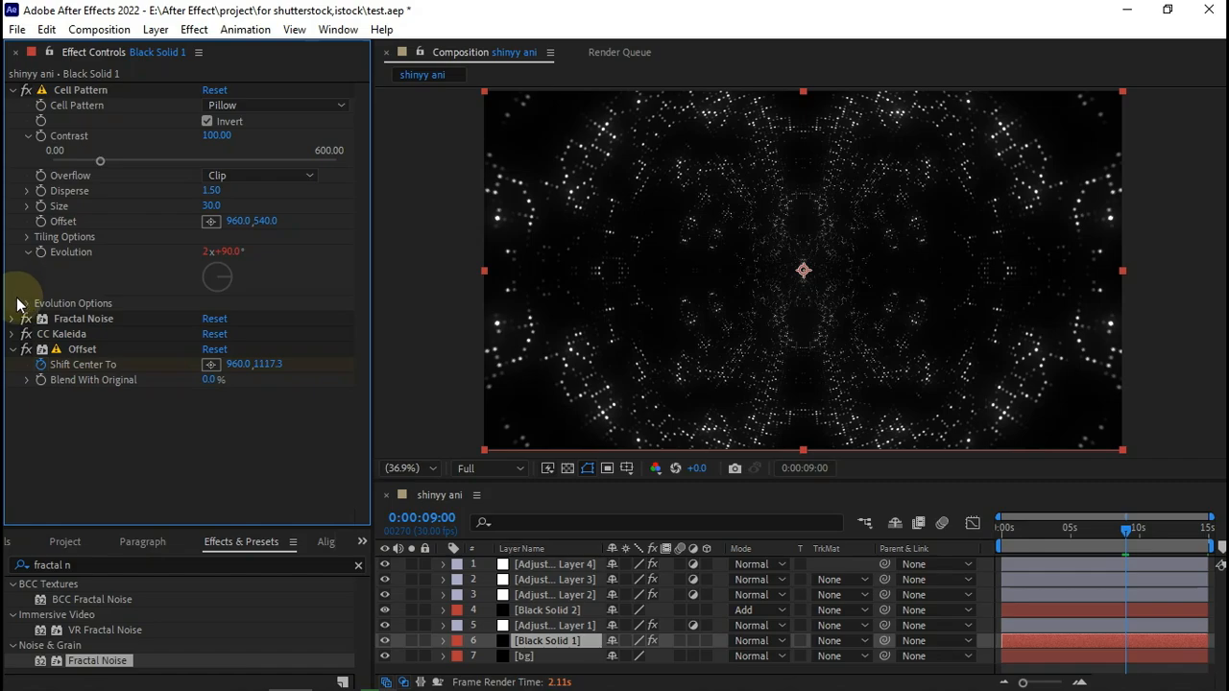
- Pre-compose all seven layers of the shinyy ani composition, moving all attributes into the new composition
click(524, 671)
drag(535, 671, 536, 564)
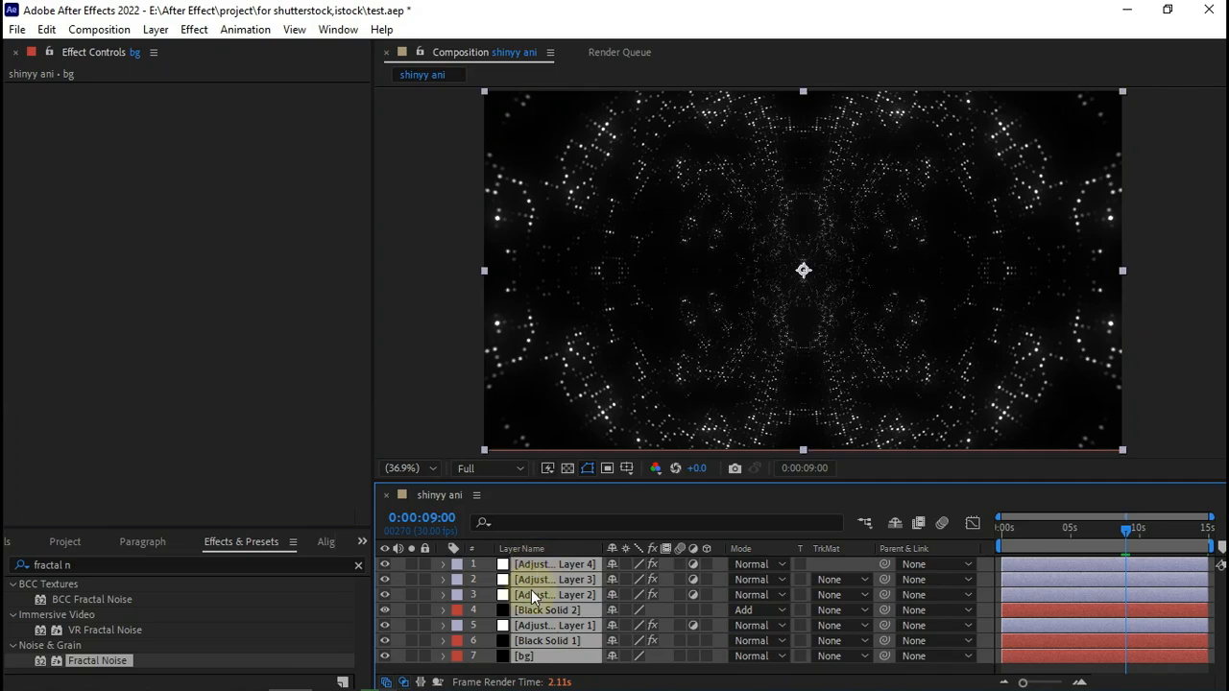
right_click(530, 589)
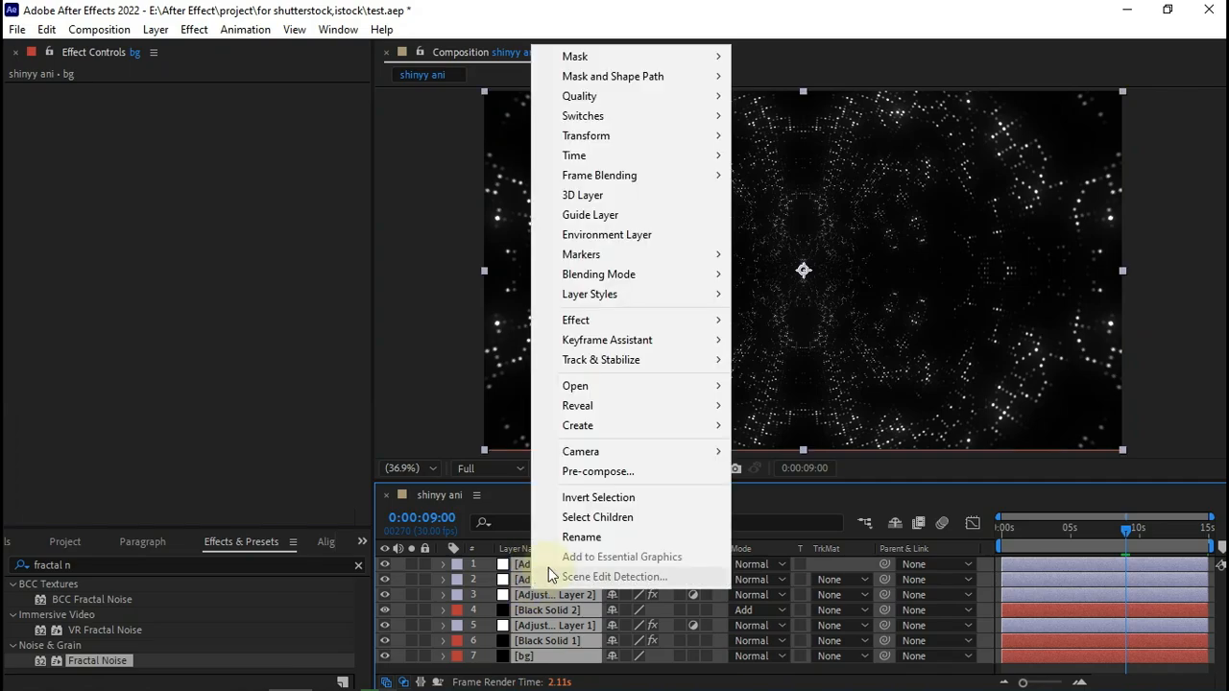
click(581, 469)
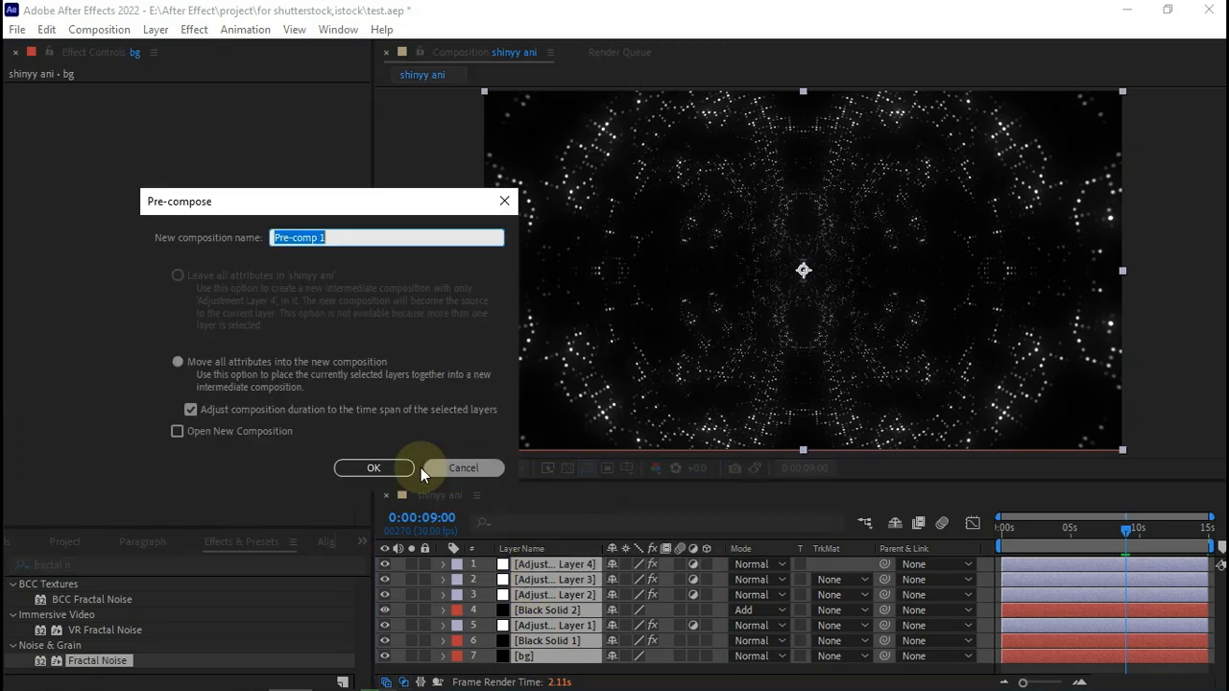
click(346, 470)
- Apply the VC Color Vibrance effect to the Pre-comp 1 layer
key(ctrl+space)
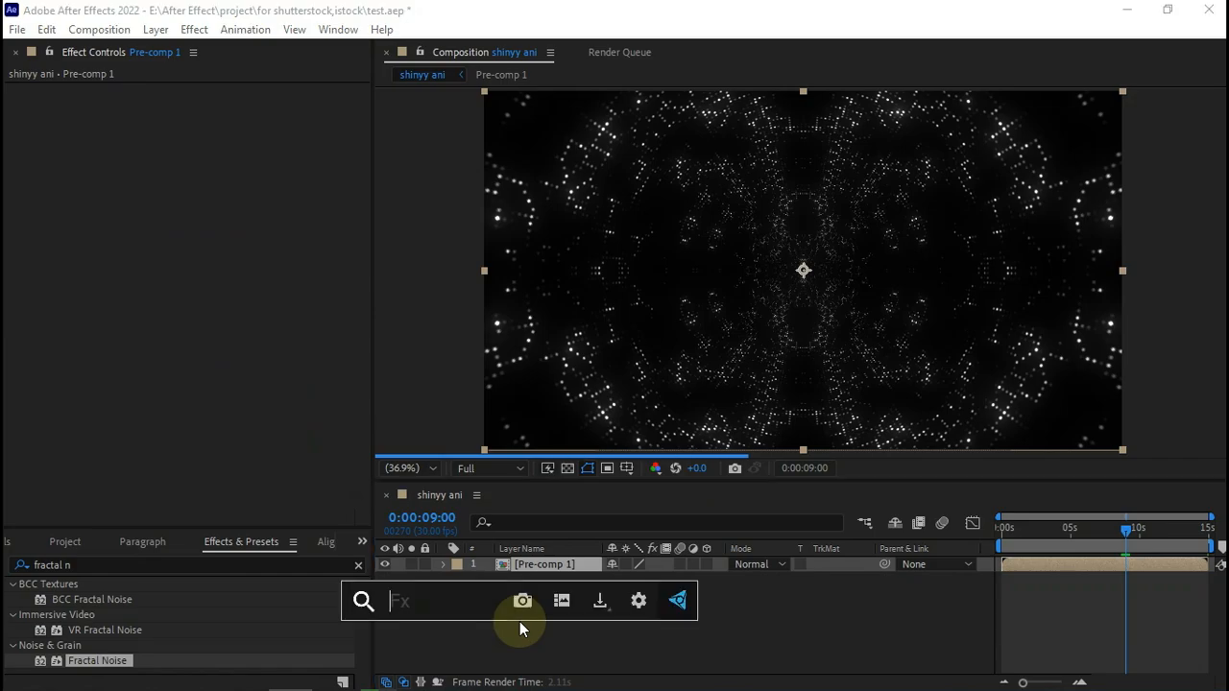
text(vc)
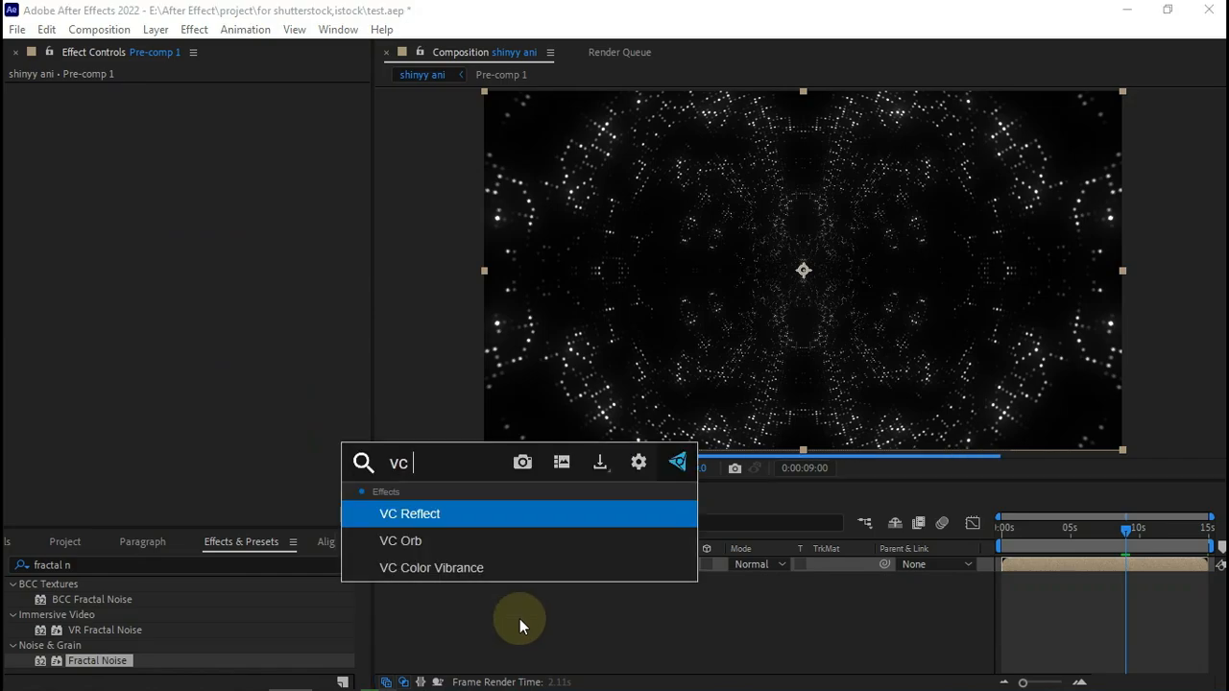
click(507, 570)
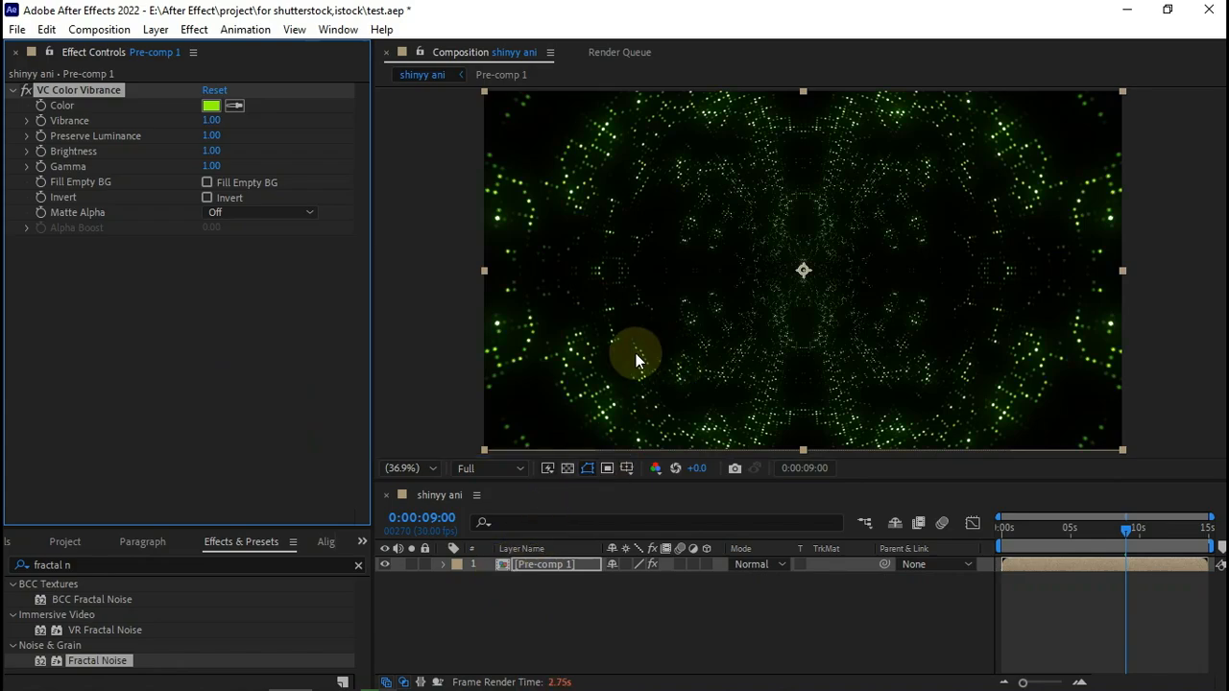
- Change the VC Color Vibrance color on the Pre-comp 1 layer to a light blue
drag(966, 481, 947, 557)
key(slash)
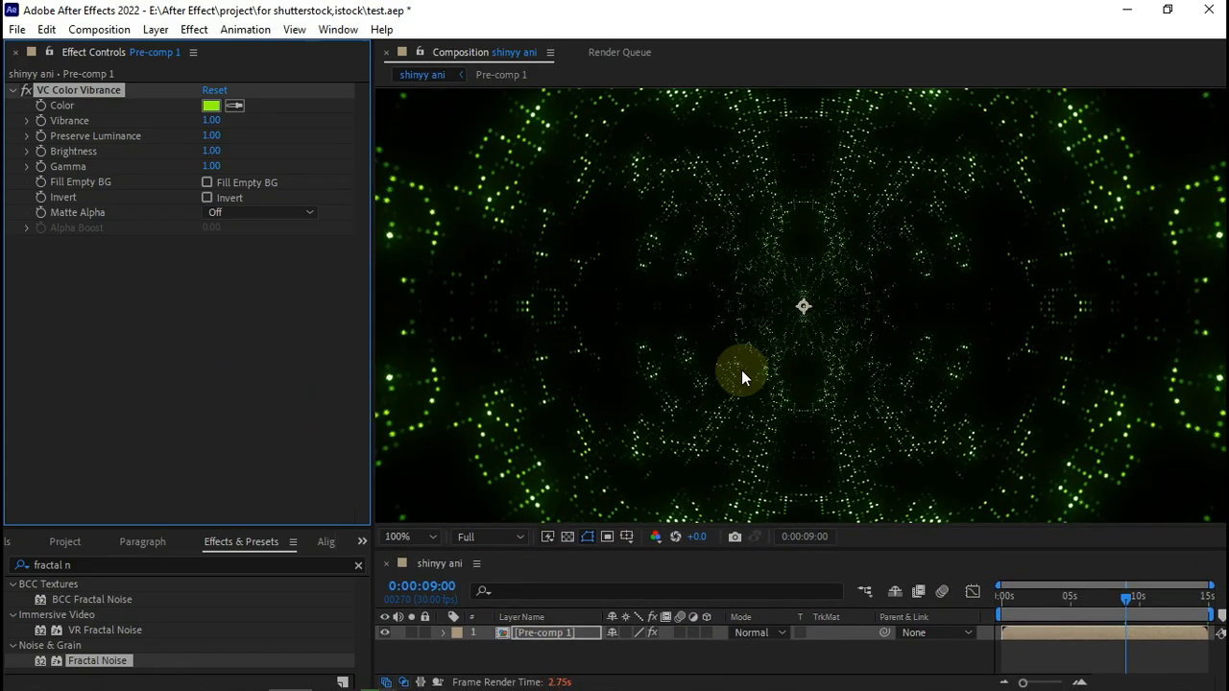
click(210, 105)
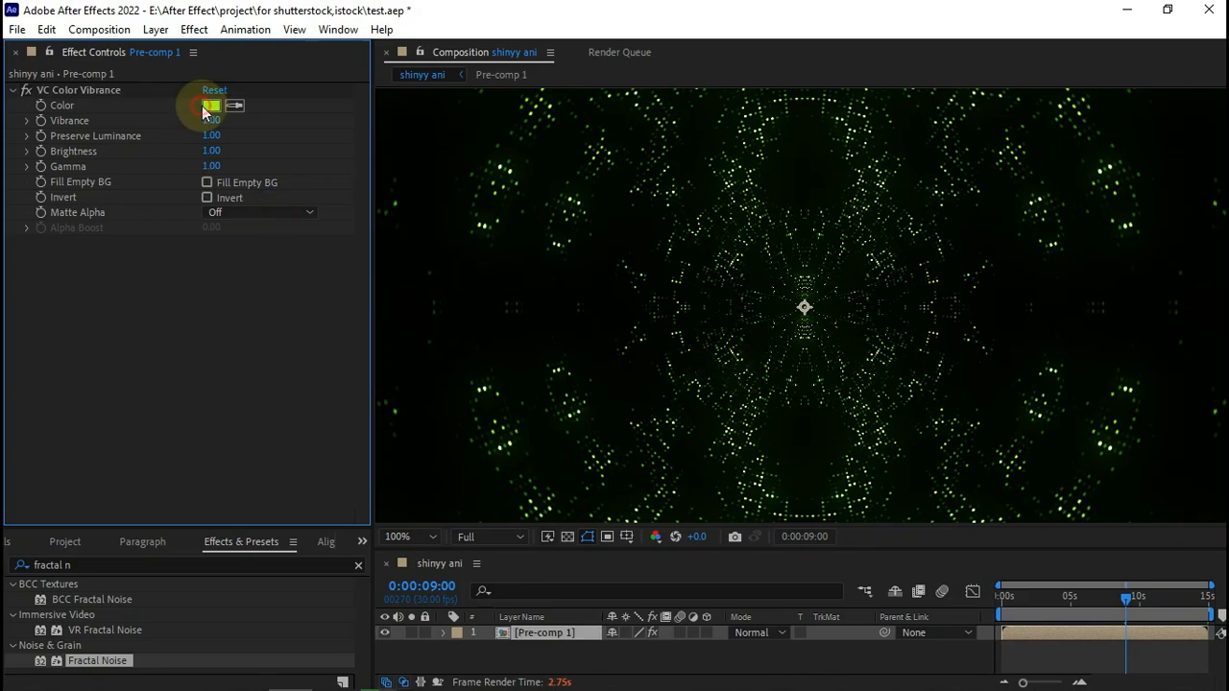
click(565, 355)
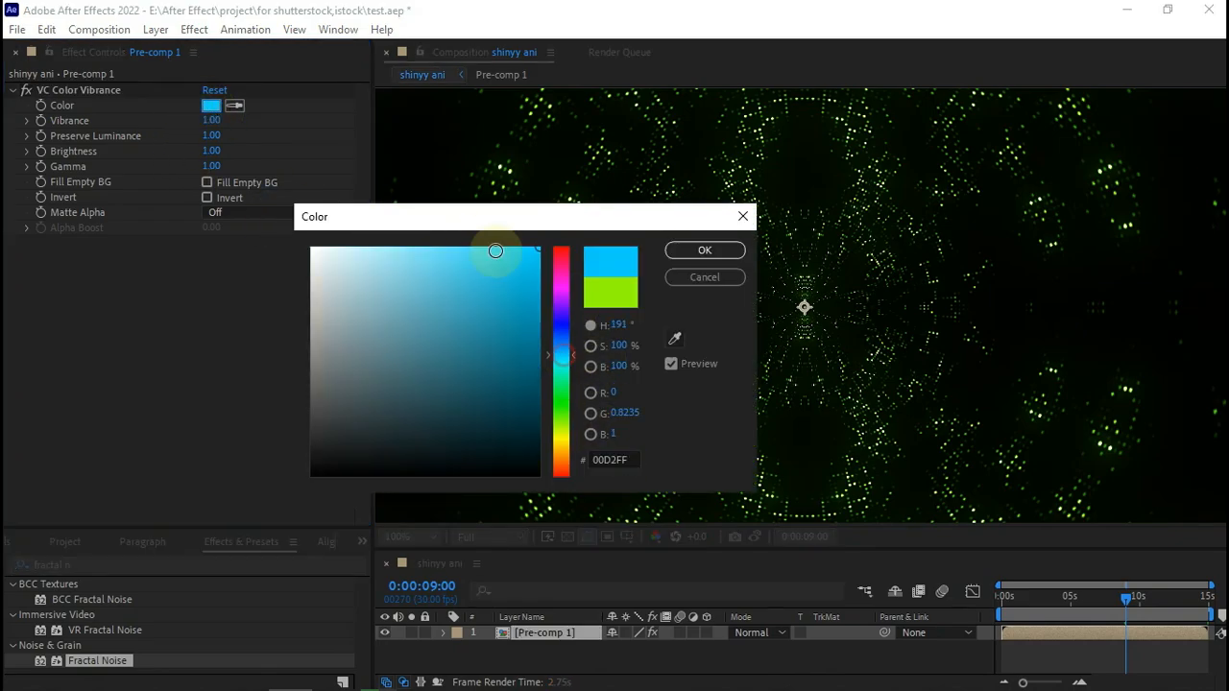
drag(486, 247, 477, 248)
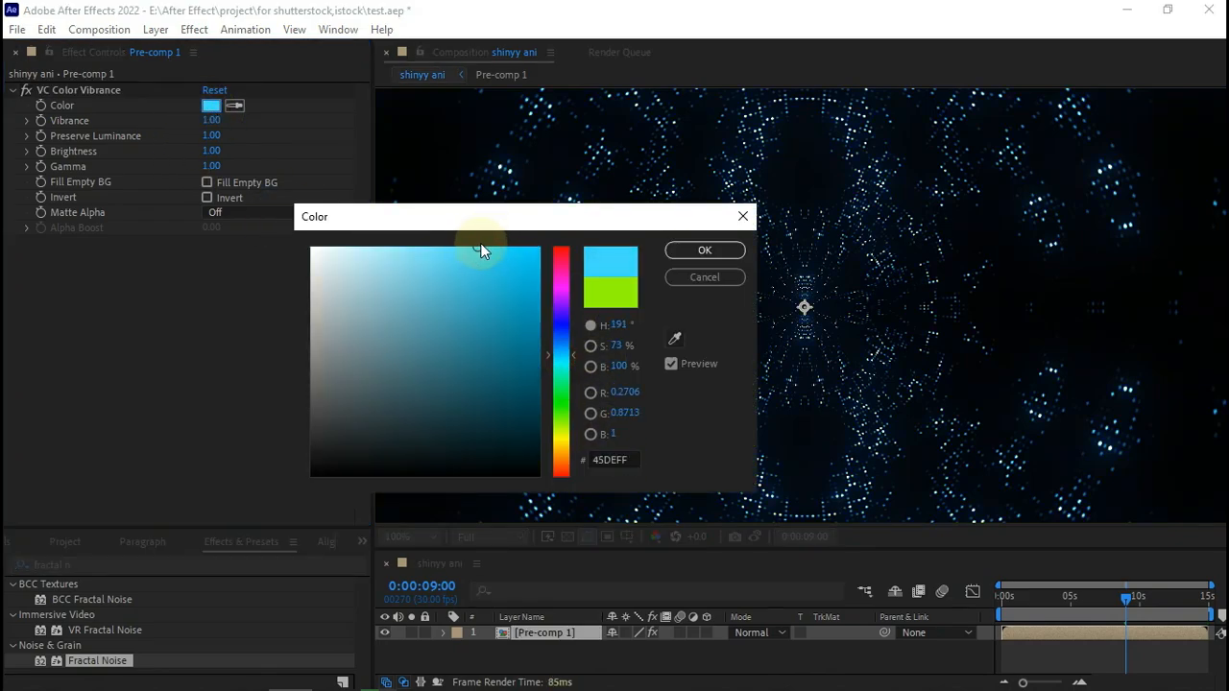
mouse_move(565, 357)
mouse_down()
mouse_move(565, 346)
mouse_move(564, 370)
mouse_move(566, 356)
mouse_up()
click(701, 250)
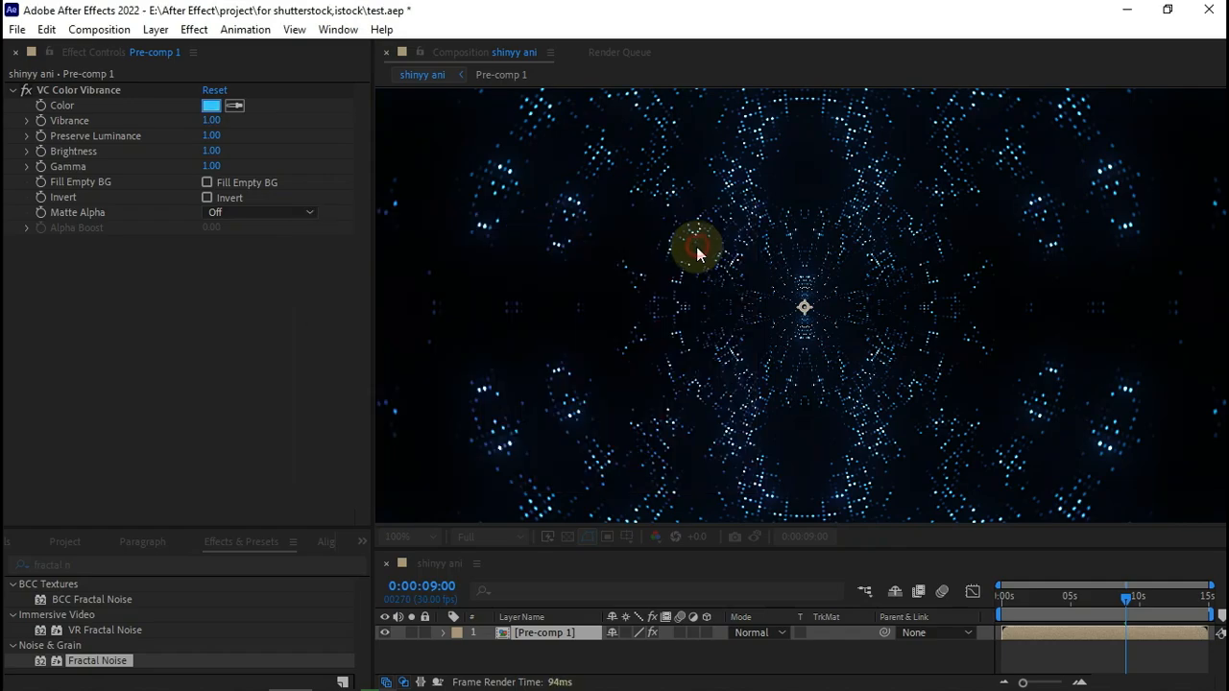
- Check the recolored particles at 0:00:05:12 with the whole composition fitted in the viewer
click(1073, 598)
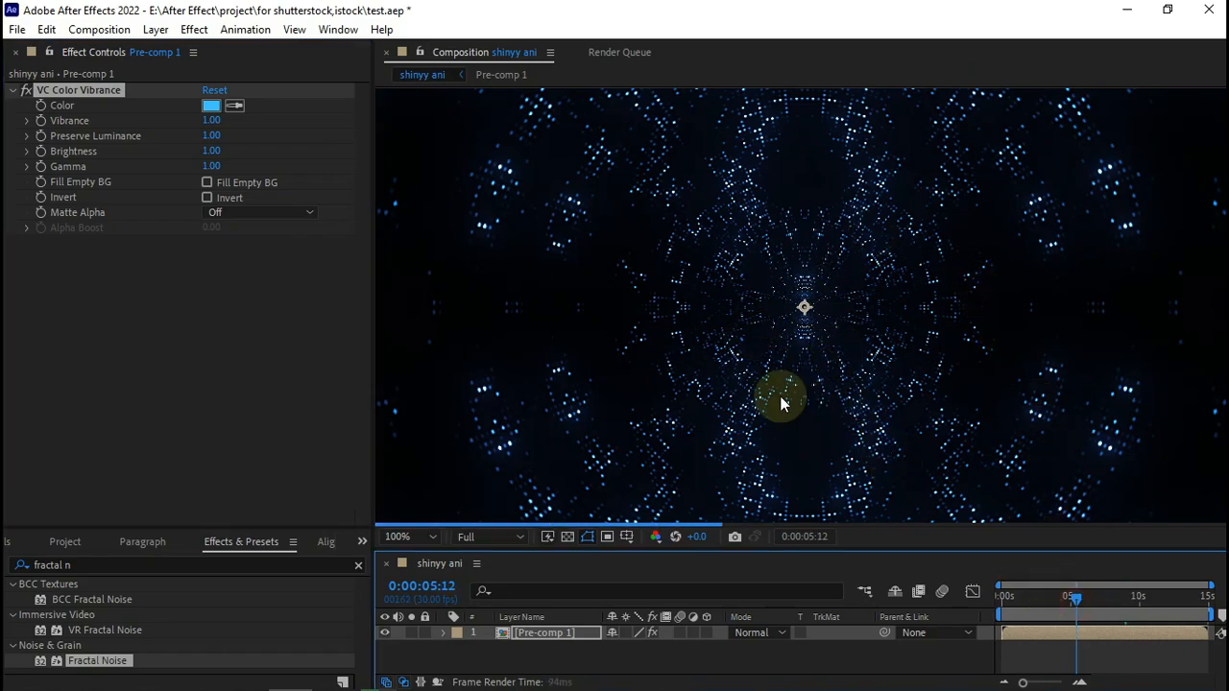
click(425, 533)
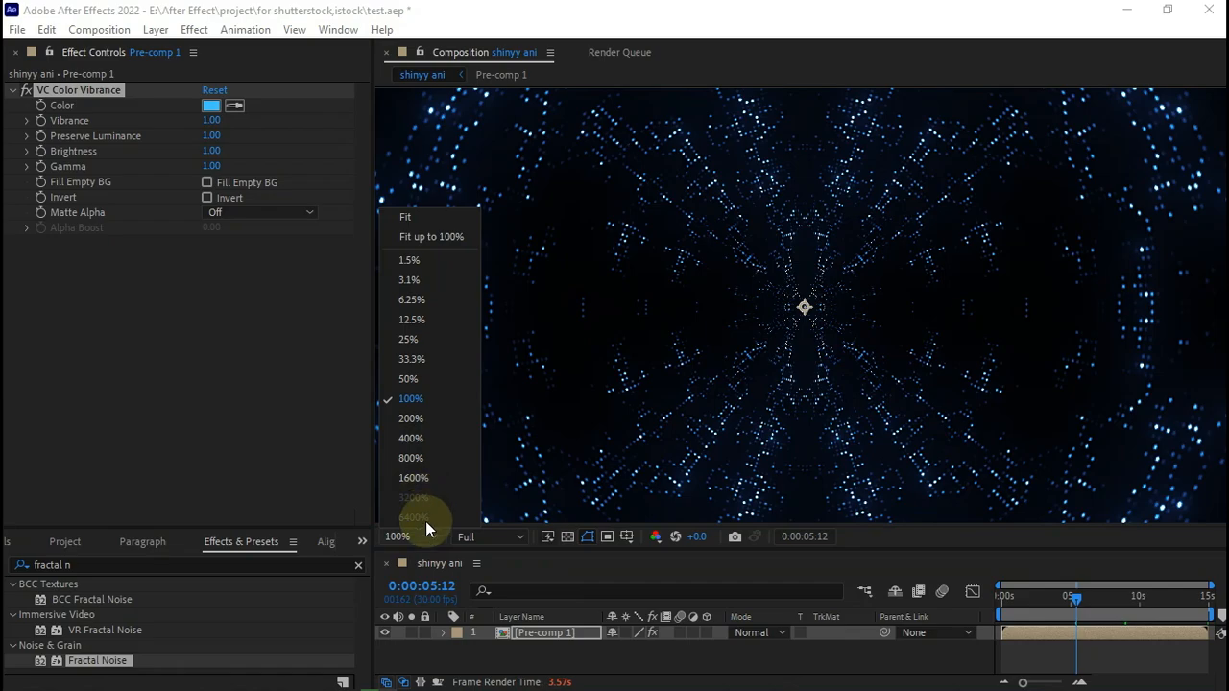
click(416, 218)
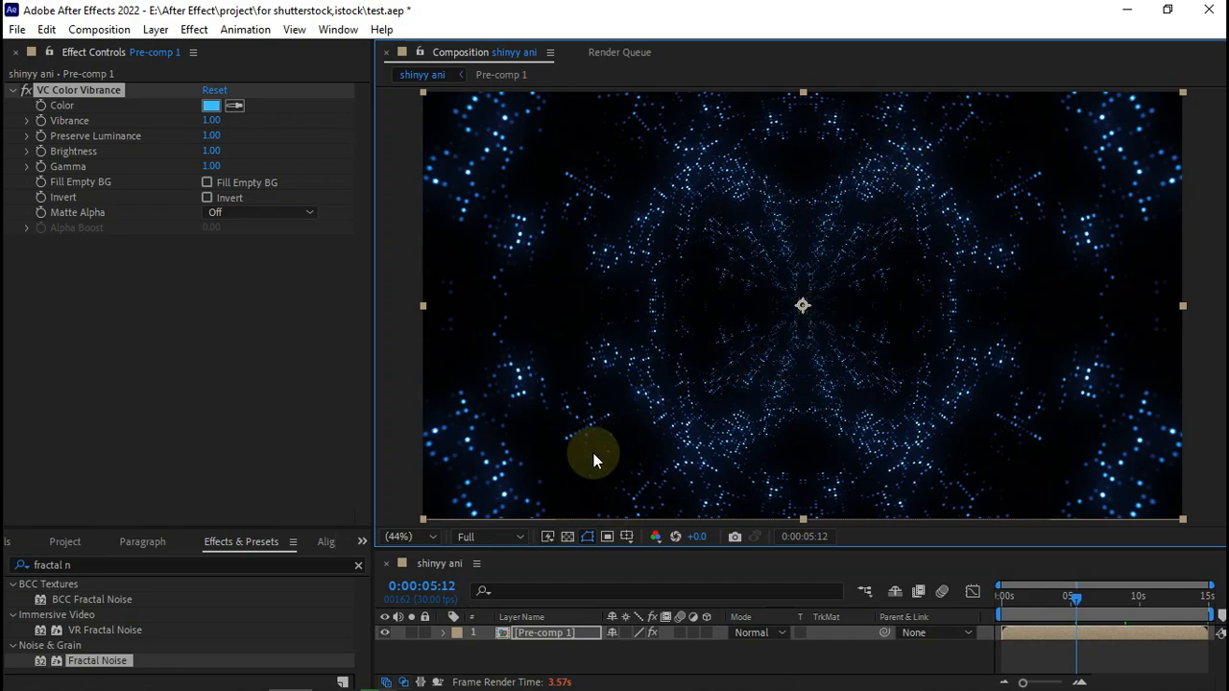
click(540, 657)
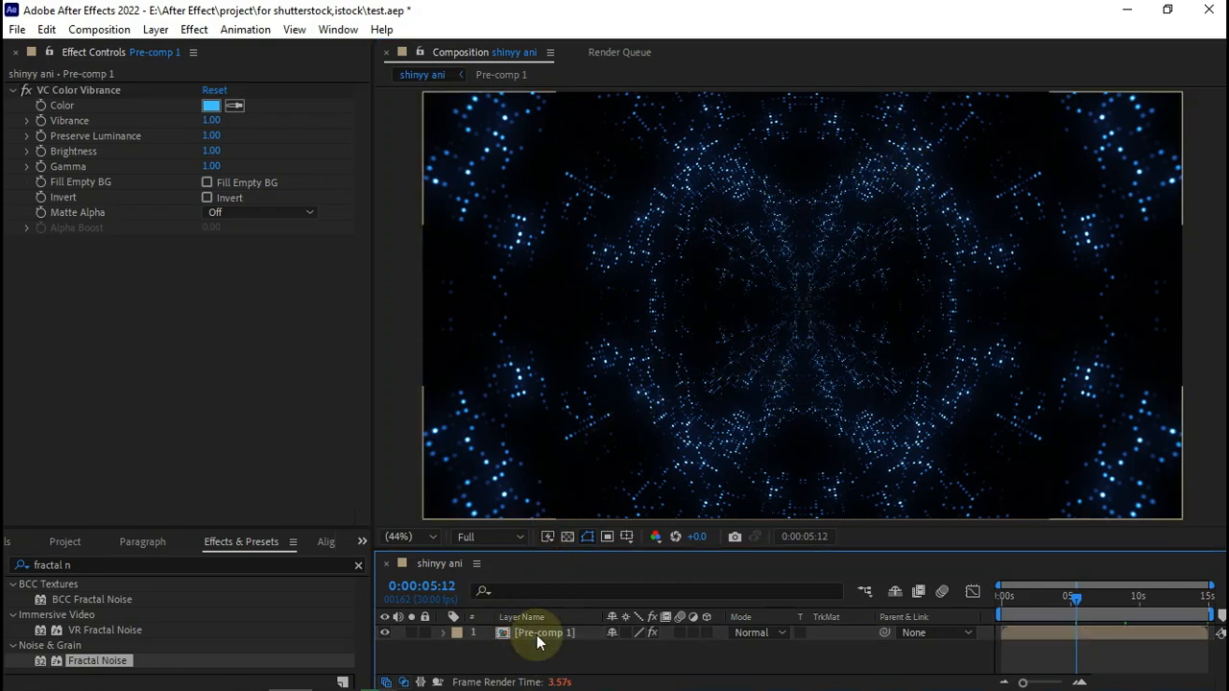
- Open Pre-comp 1 and add a new 1920 x 1080 black solid above its other layers
double_click(537, 634)
drag(695, 545, 694, 439)
right_click(572, 652)
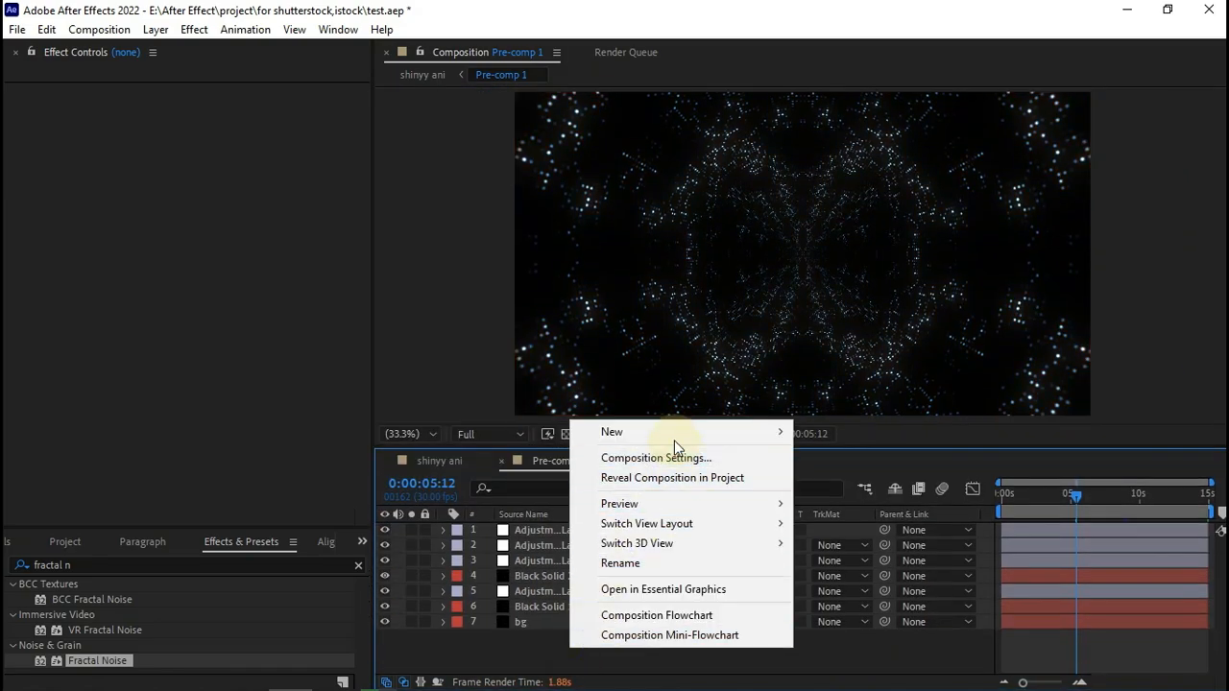
mouse_move(710, 432)
click(834, 479)
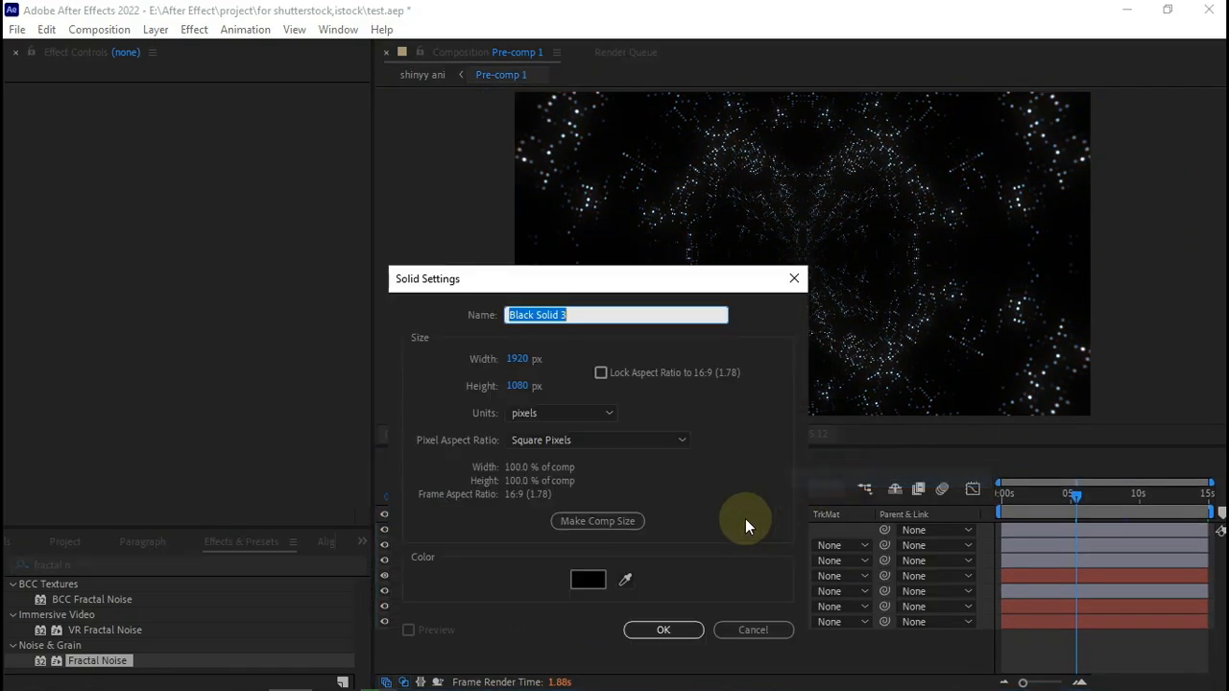
click(677, 627)
- Apply the Circle effect to the new solid, set its radius to 90, and check it in the shinyy ani composition
key(ctrl+space)
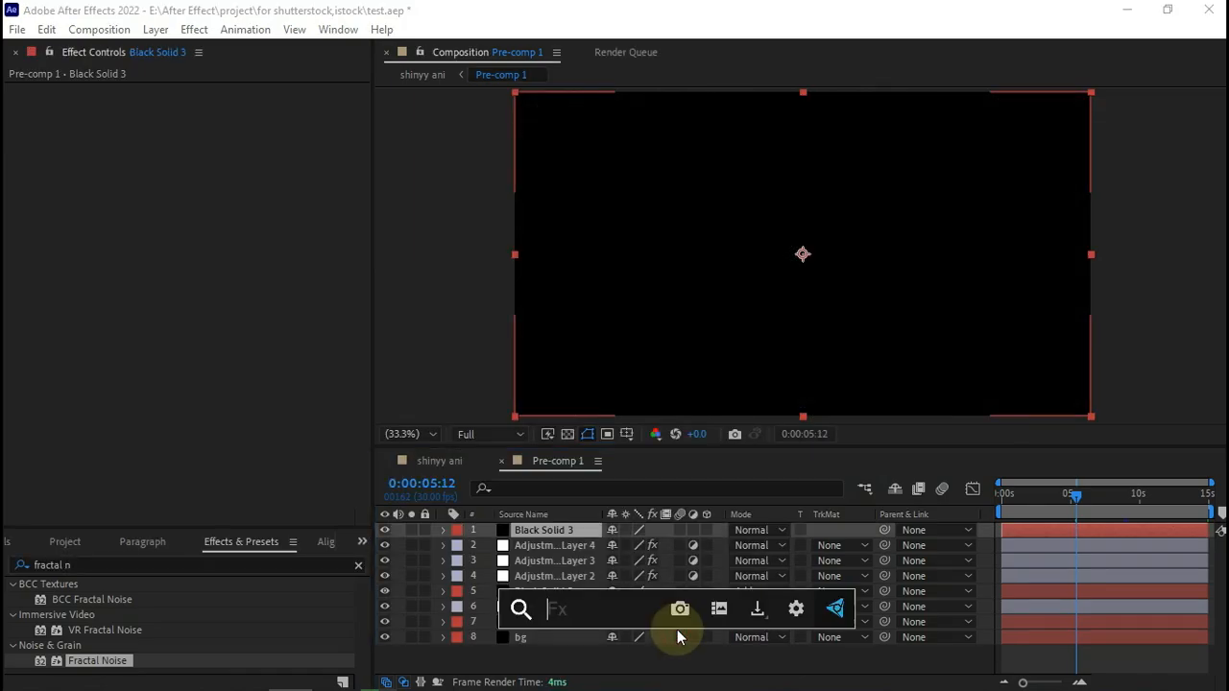
text(cir)
key(Return)
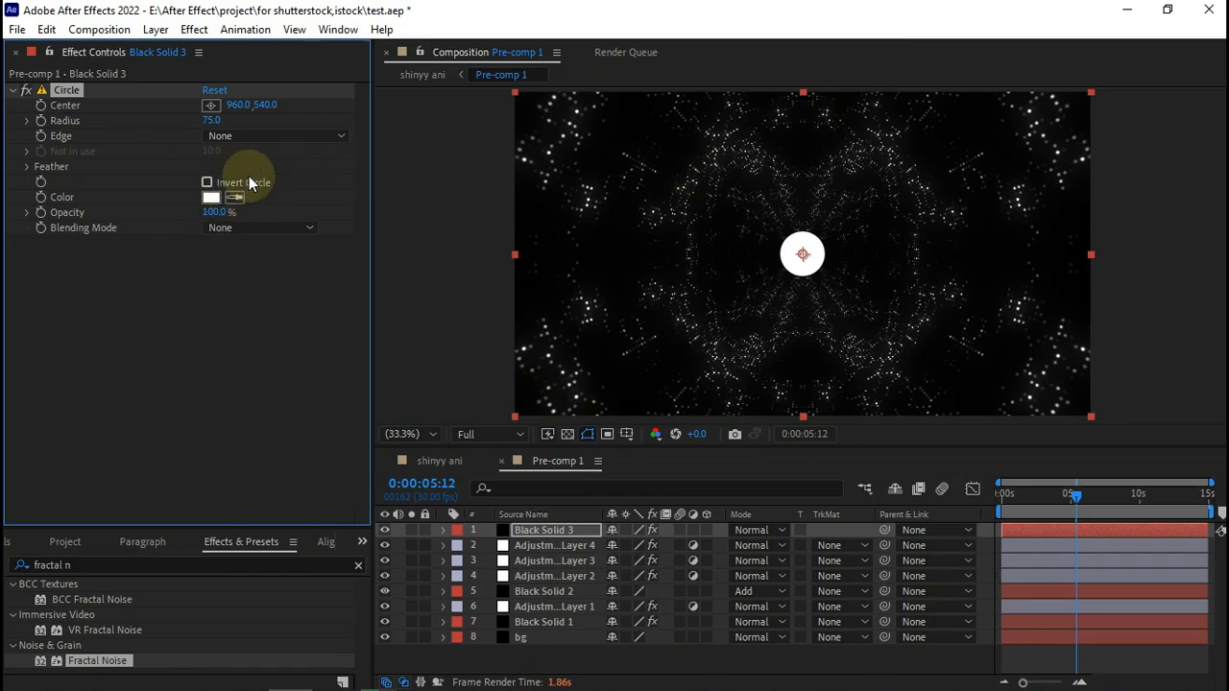
drag(211, 124, 228, 125)
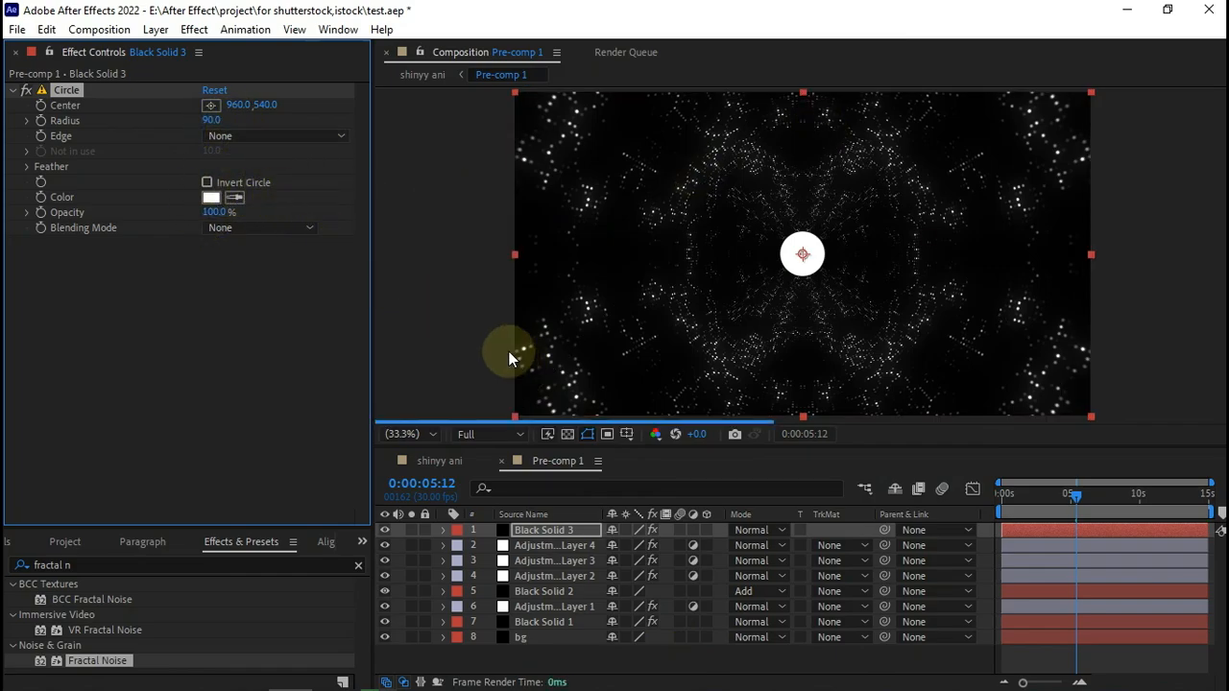
key(/)
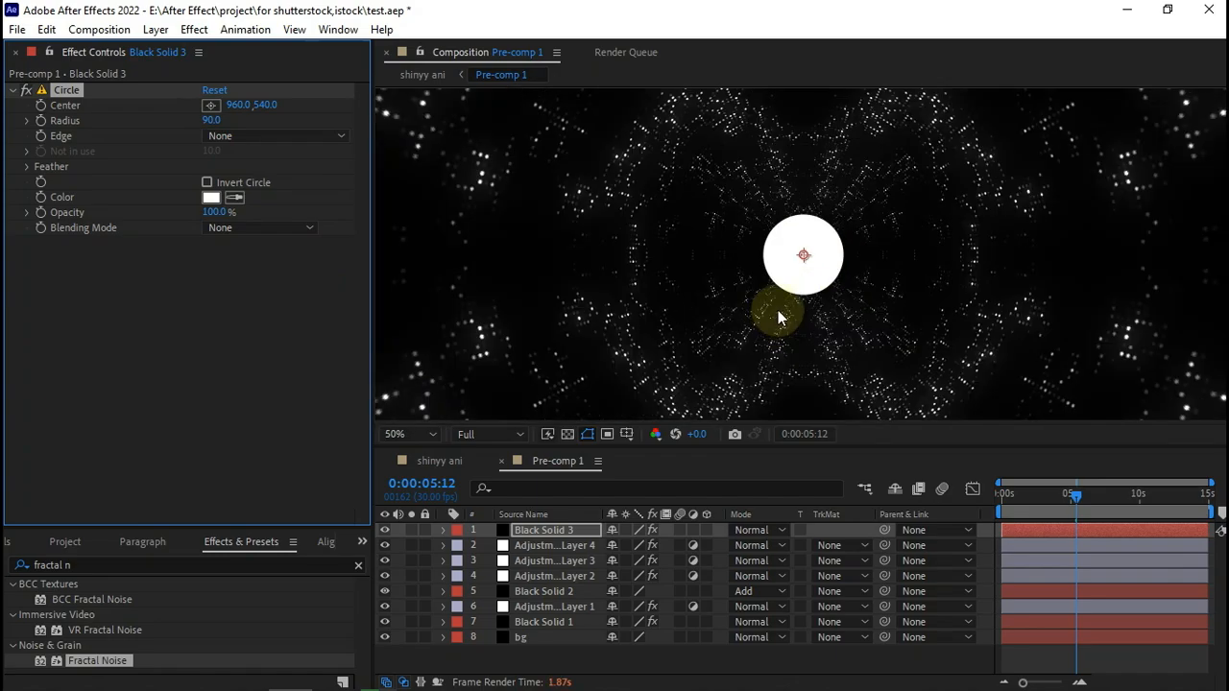
click(443, 464)
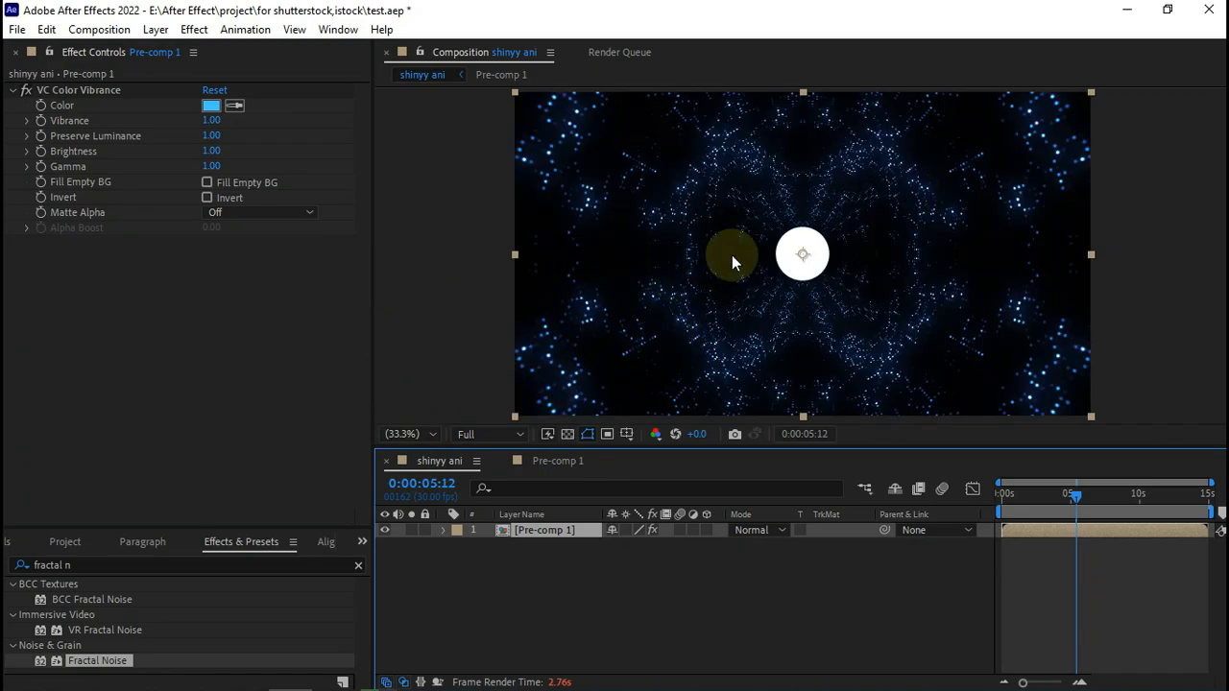
click(537, 461)
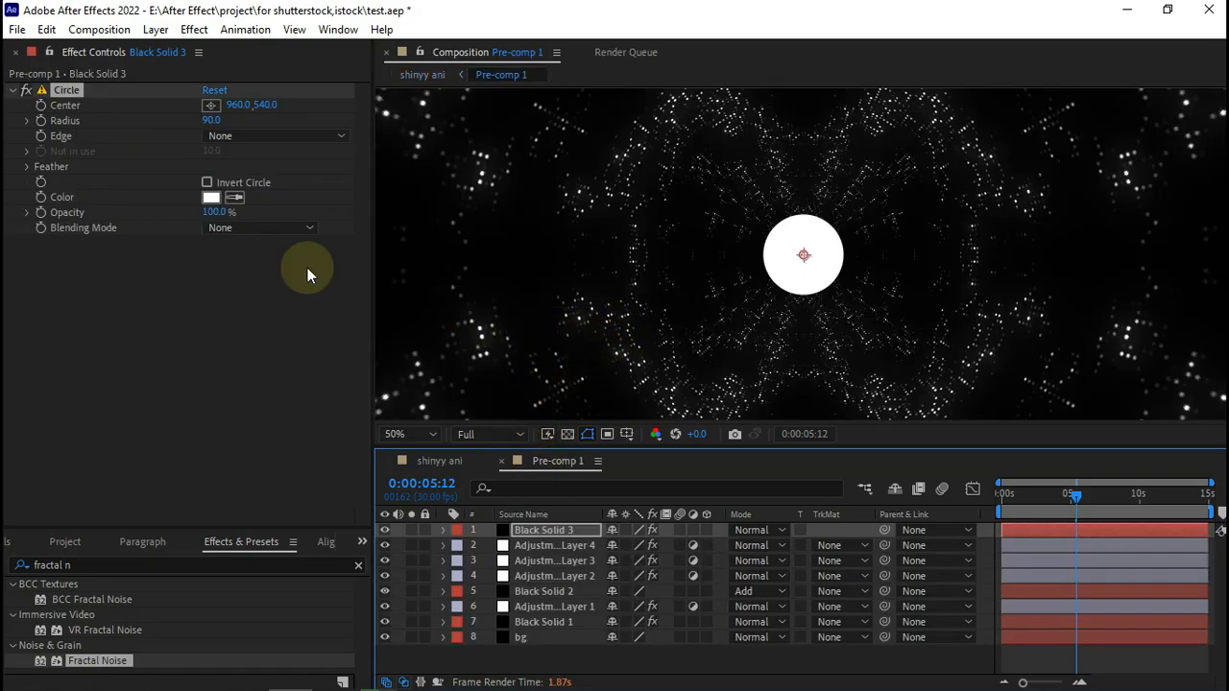
- Set the circle's color to light blue 7B9BE3, check it in the shinyy ani composition, and return to Pre-comp 1
click(207, 199)
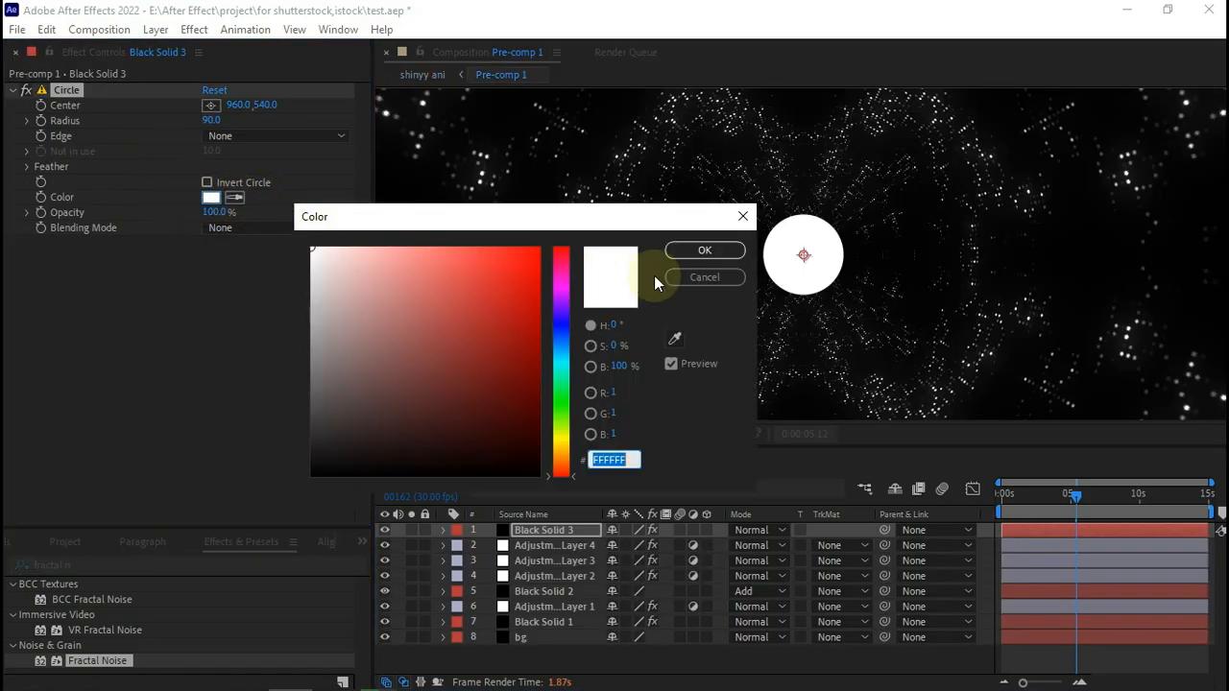
click(529, 361)
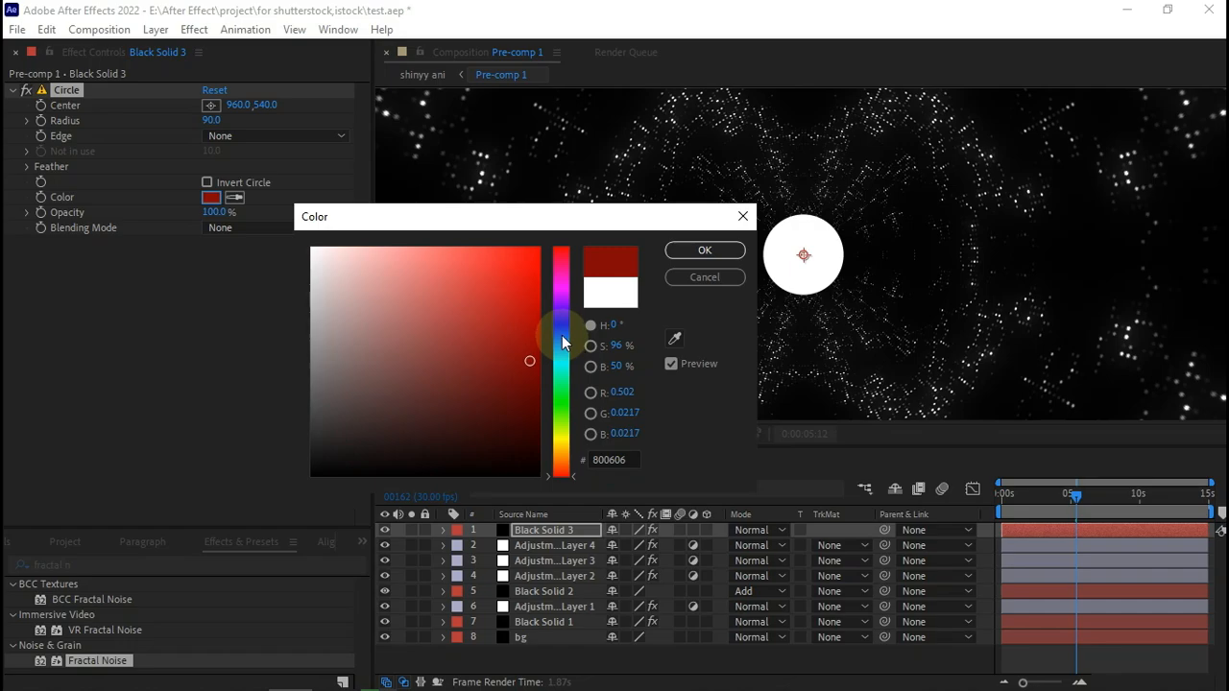
click(562, 338)
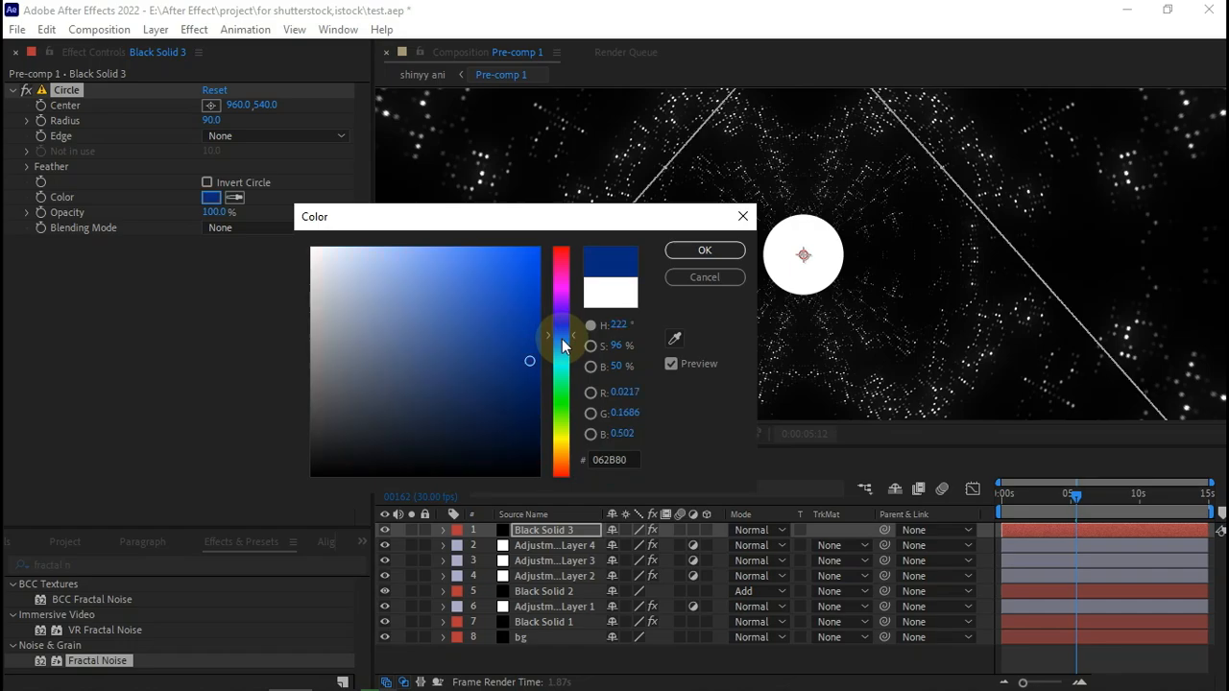
click(414, 272)
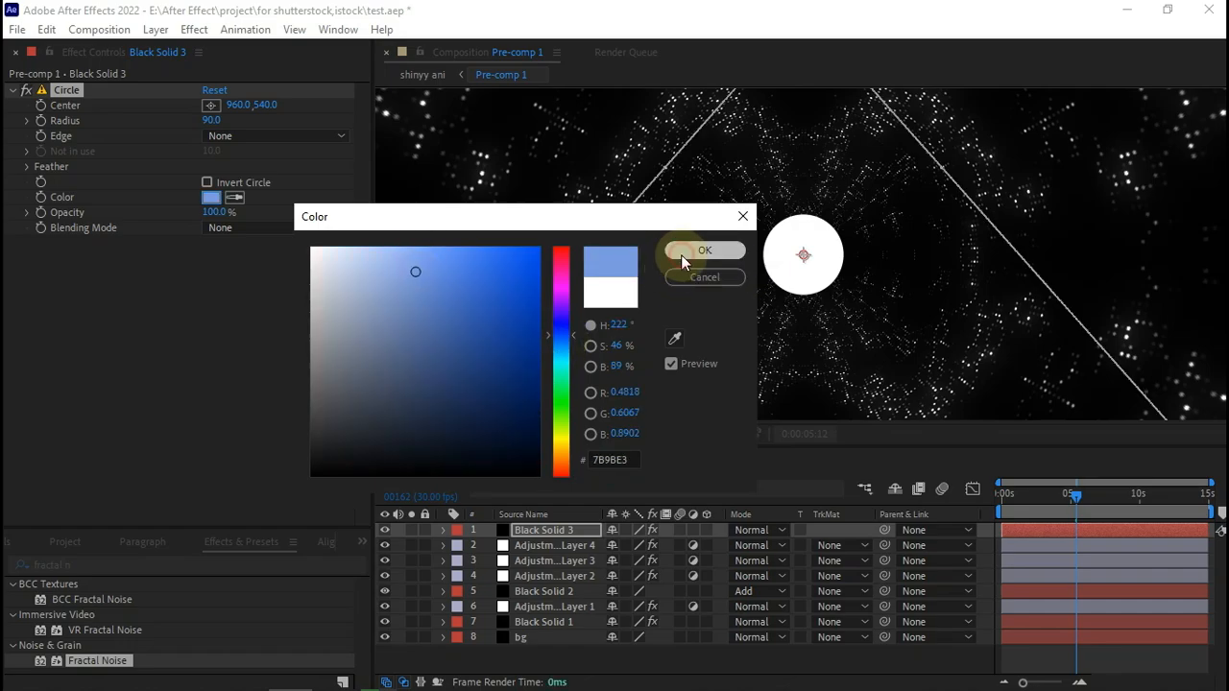
click(682, 255)
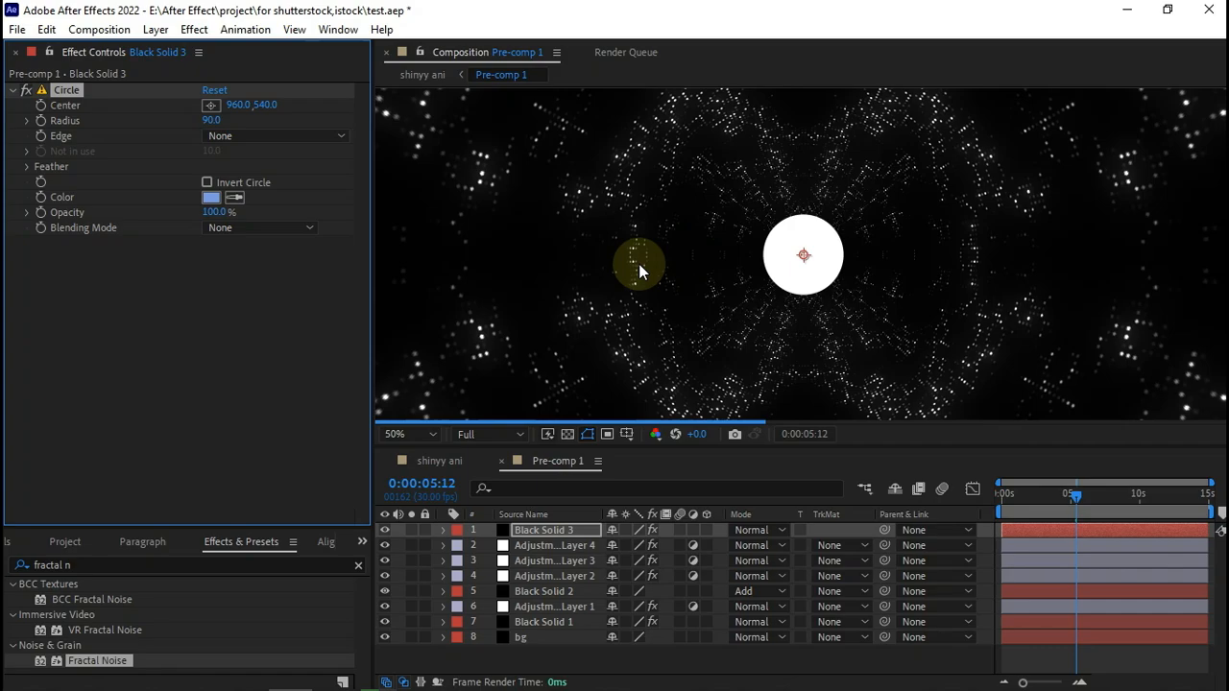
click(441, 462)
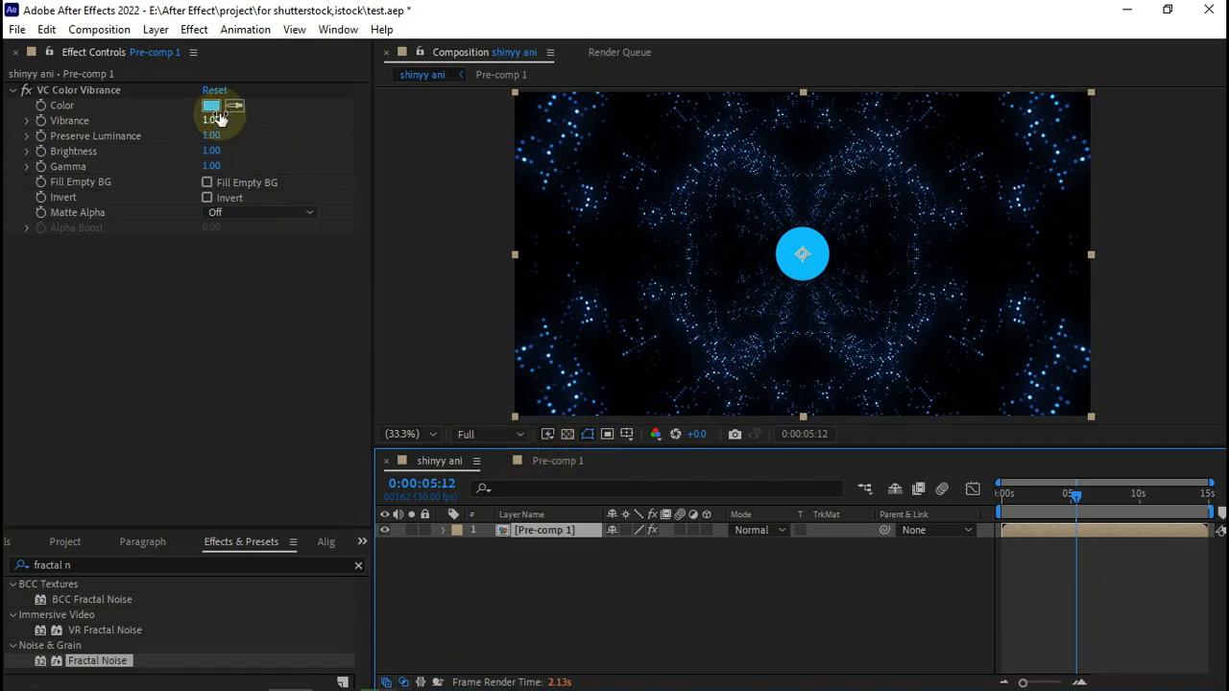
click(523, 465)
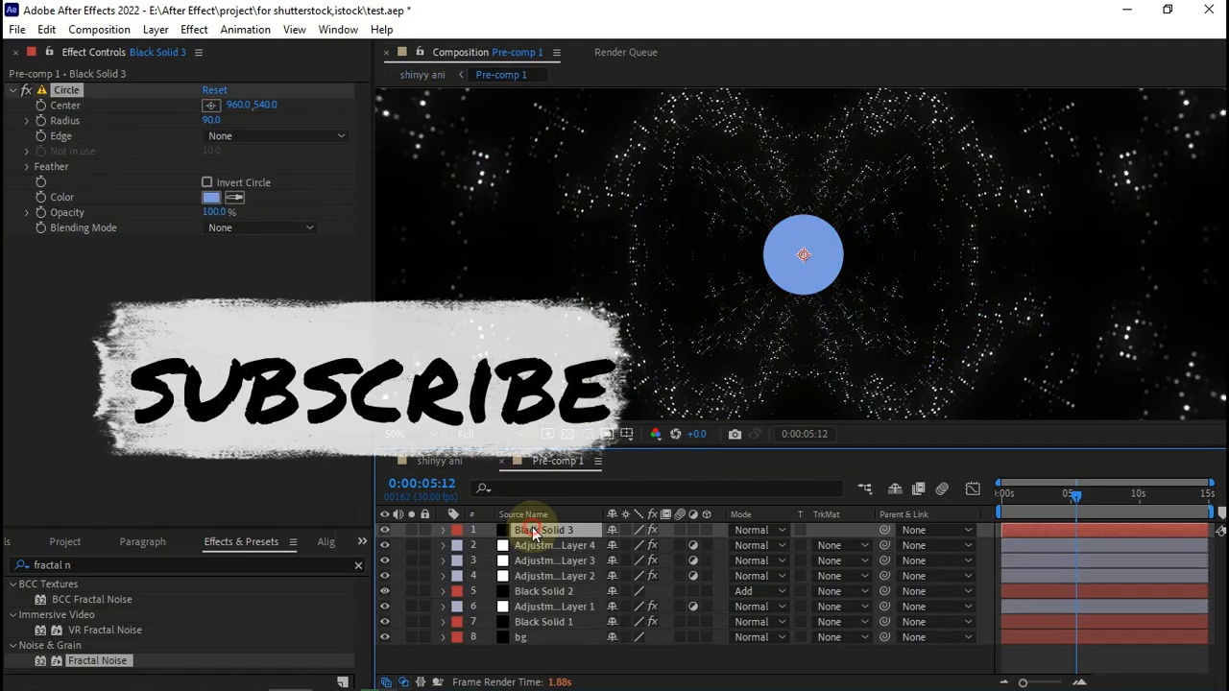